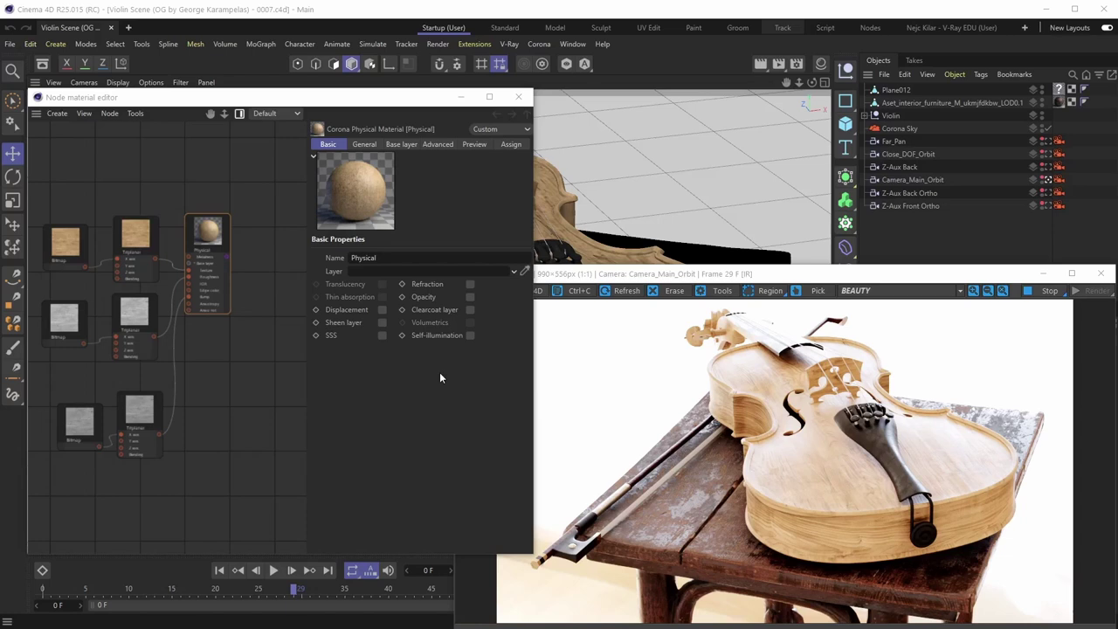
Review the Physical material's base layer settings, including its color and roughness textures, IOR and bump.
click(440, 378)
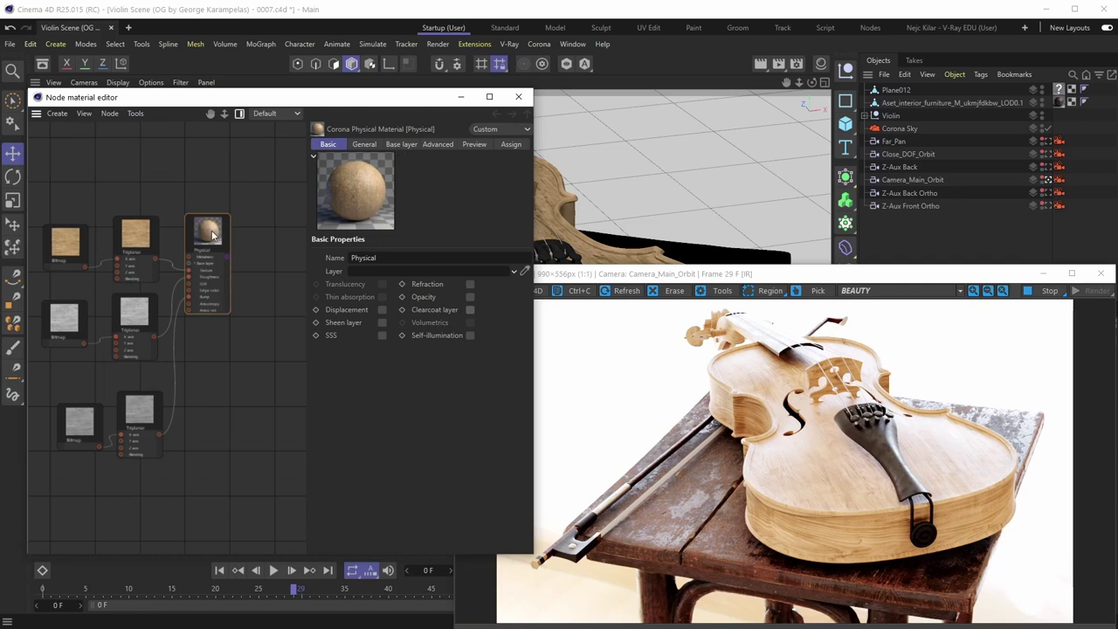
click(404, 146)
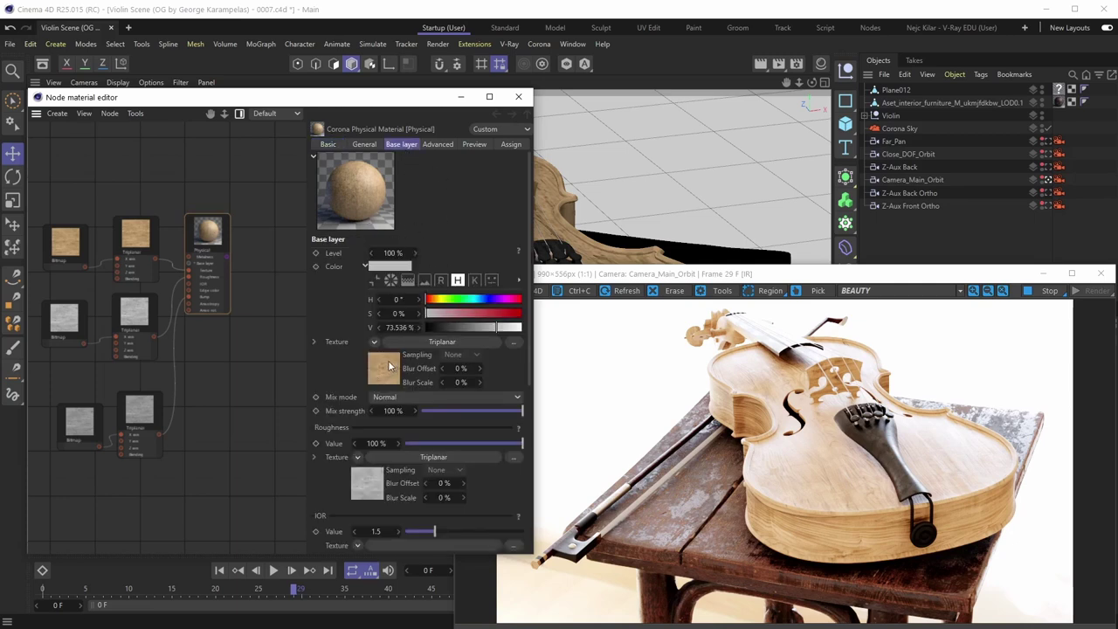
scroll(378, 373, down, 3)
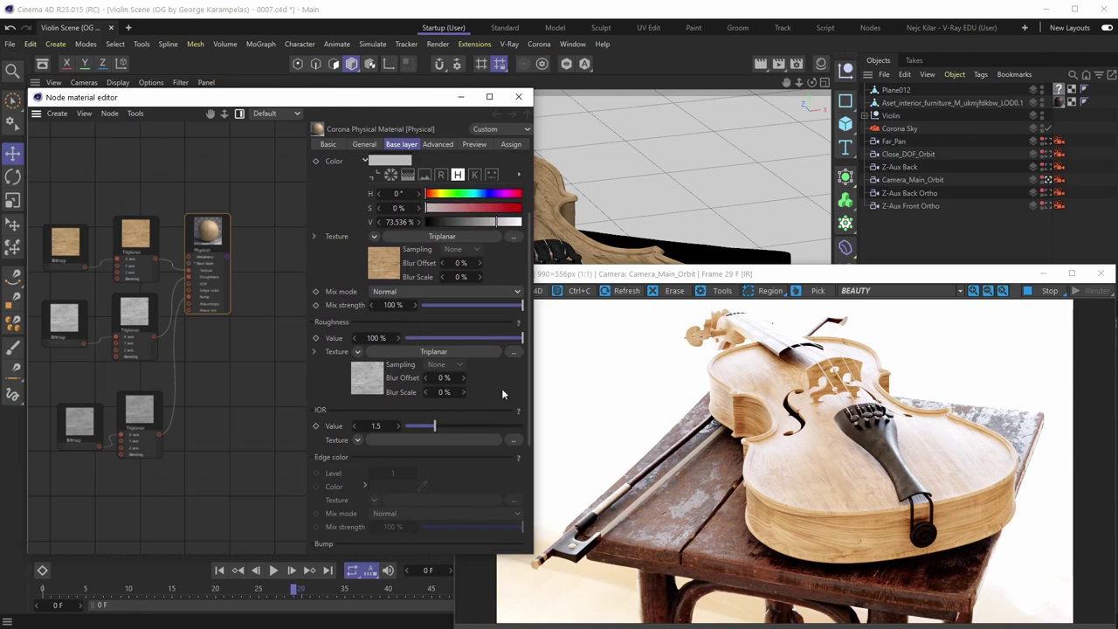
scroll(501, 387, down, 3)
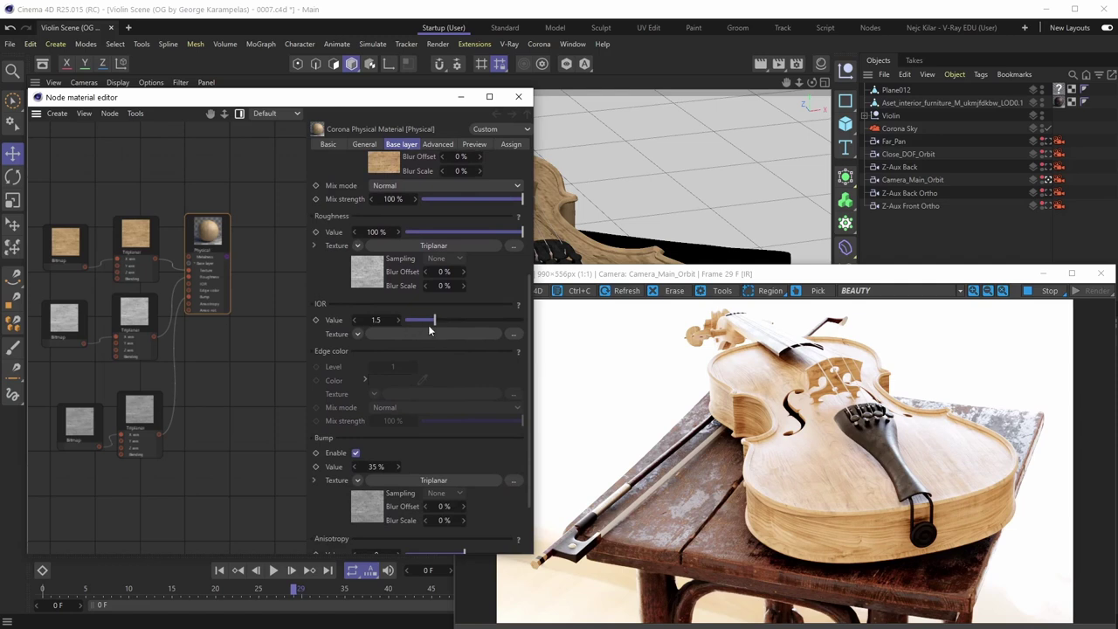
scroll(469, 462, up, 6)
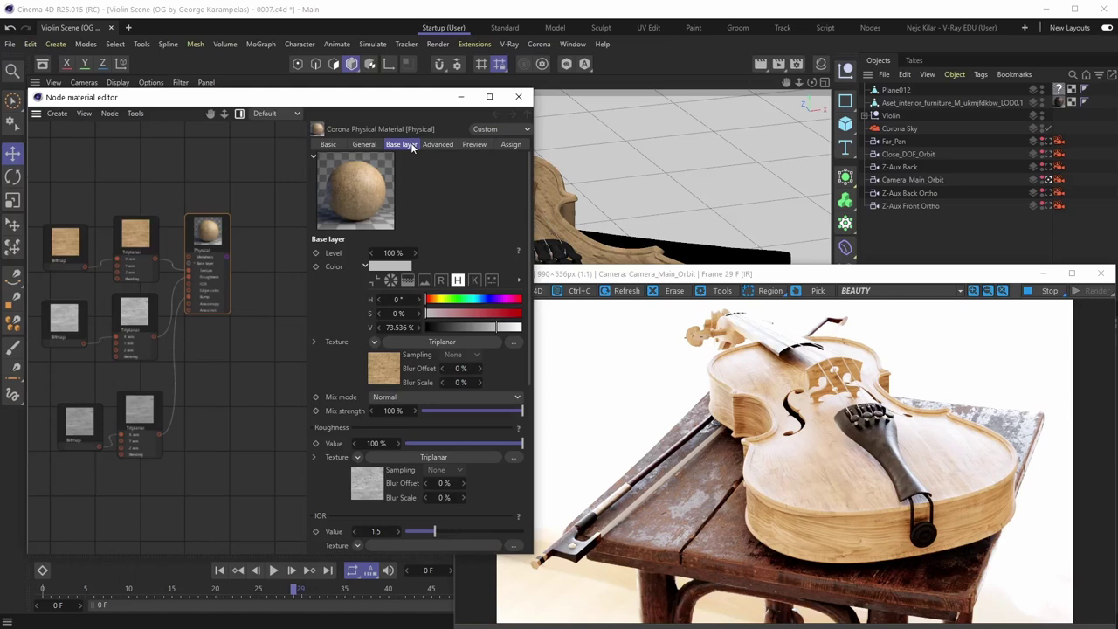
Enable the clearcoat layer on the Physical material and inspect the violin's surface close up in the render.
click(330, 145)
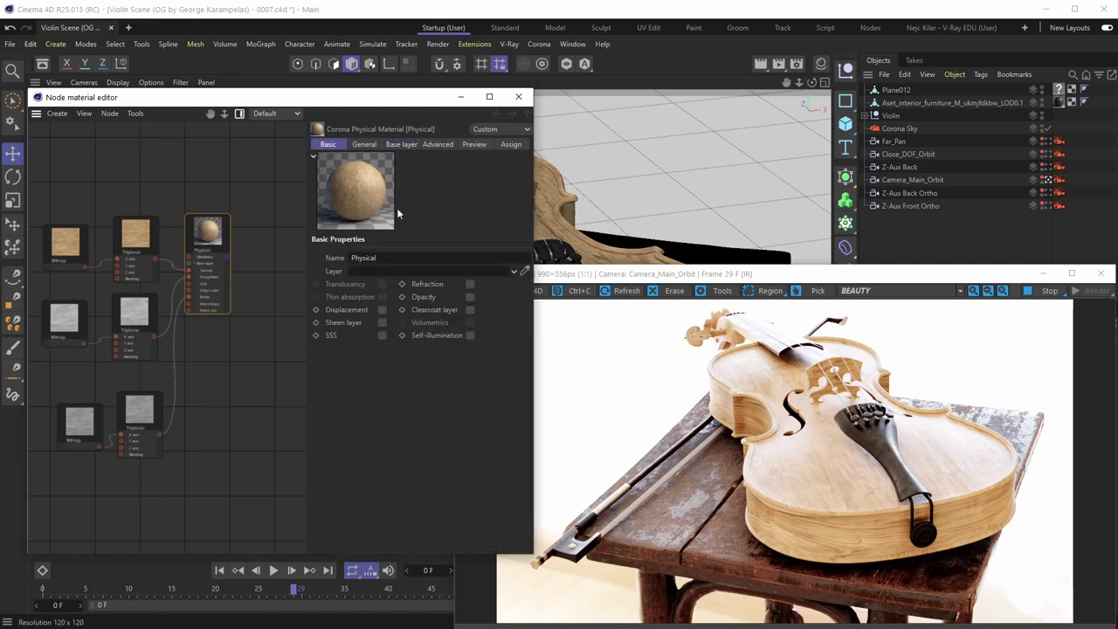
click(470, 310)
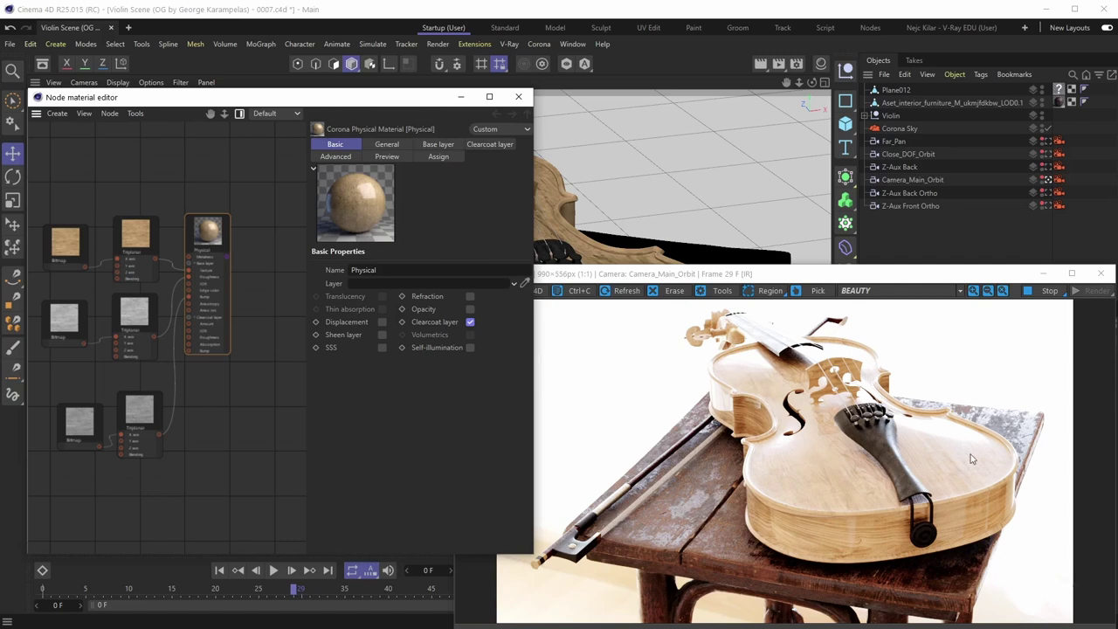
scroll(960, 463, up, 1)
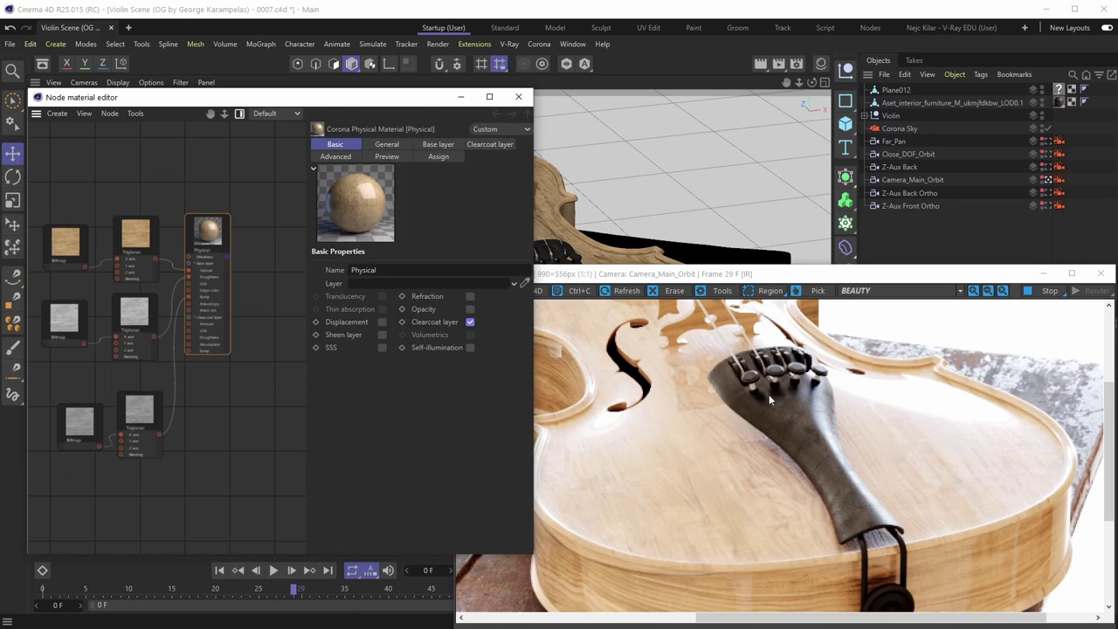
scroll(768, 394, down, 1)
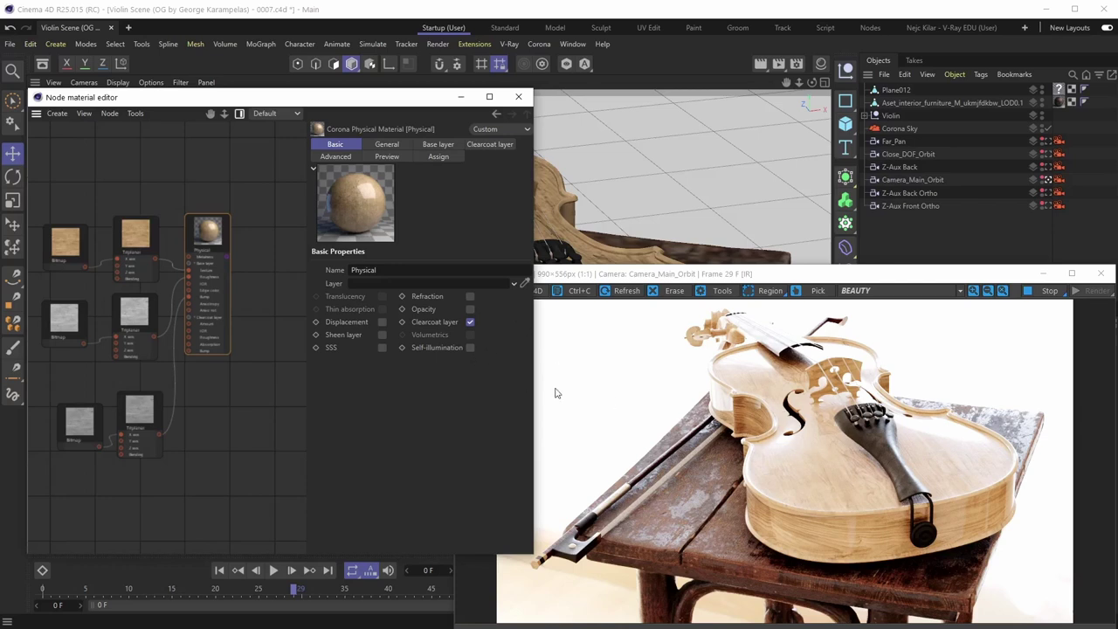
Review the clearcoat layer's amount, IOR, roughness, absorption and bump settings, and examine the coated violin in the render.
click(498, 145)
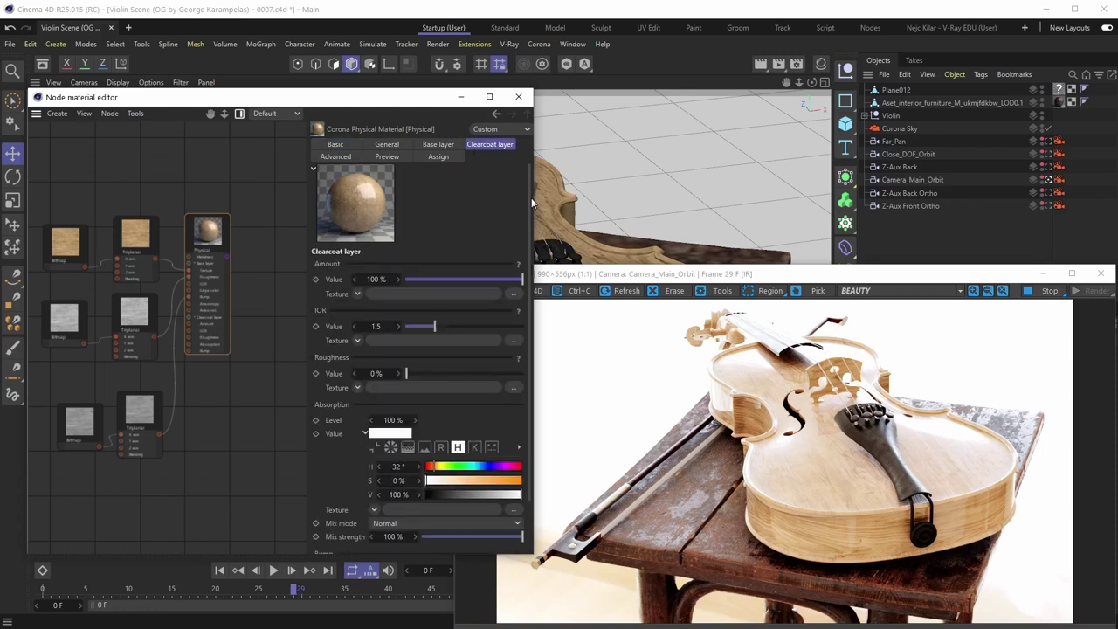
scroll(529, 207, down, 3)
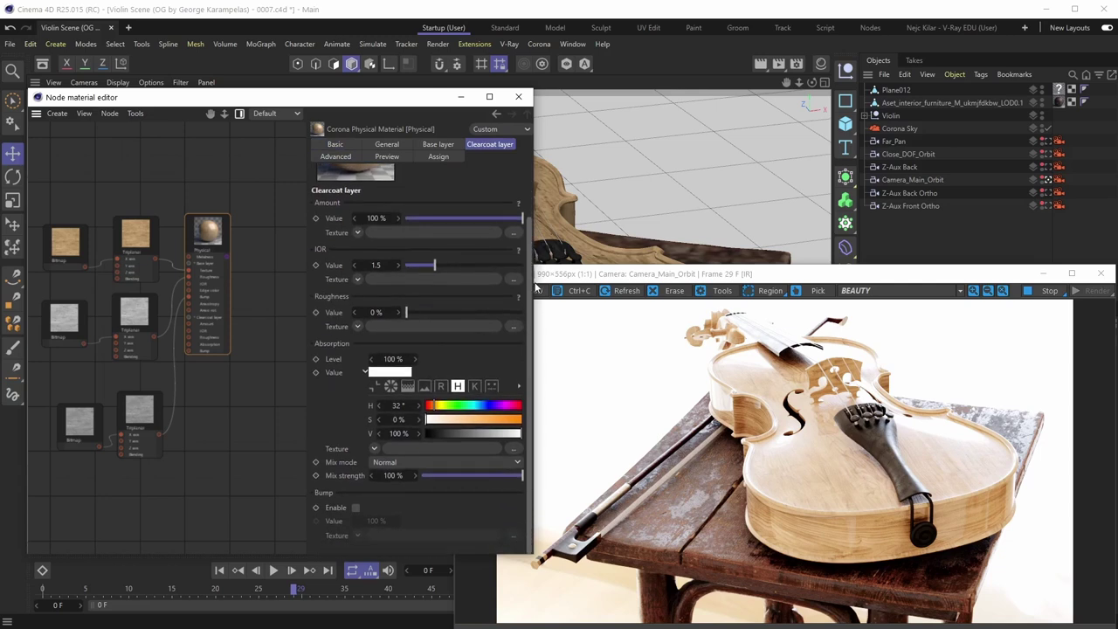
scroll(531, 197, up, 3)
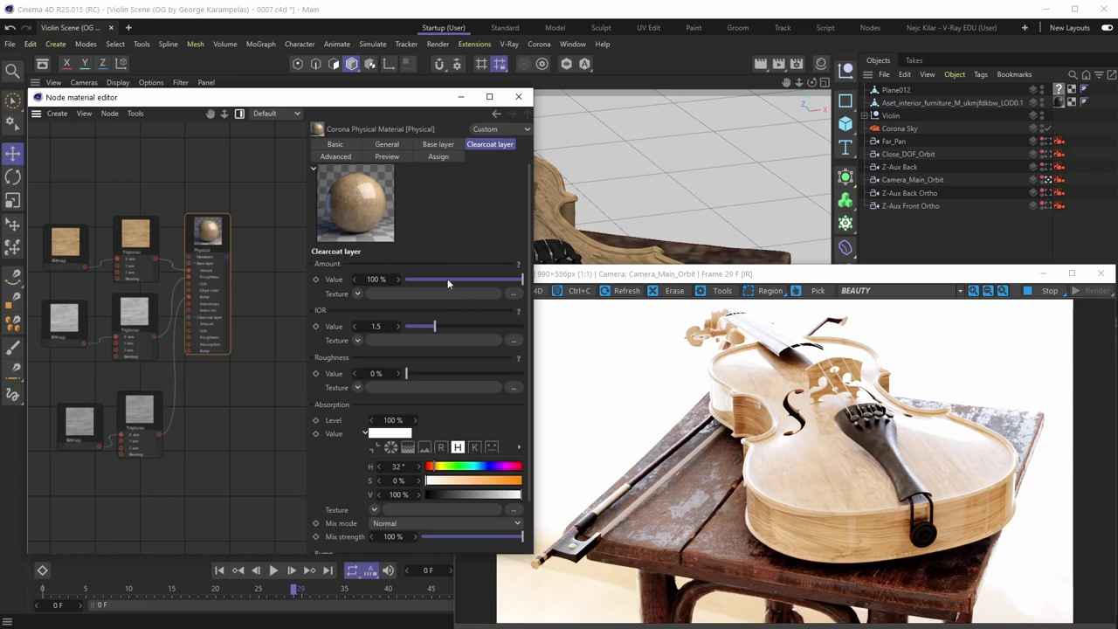
click(945, 447)
scroll(945, 447, up, 2)
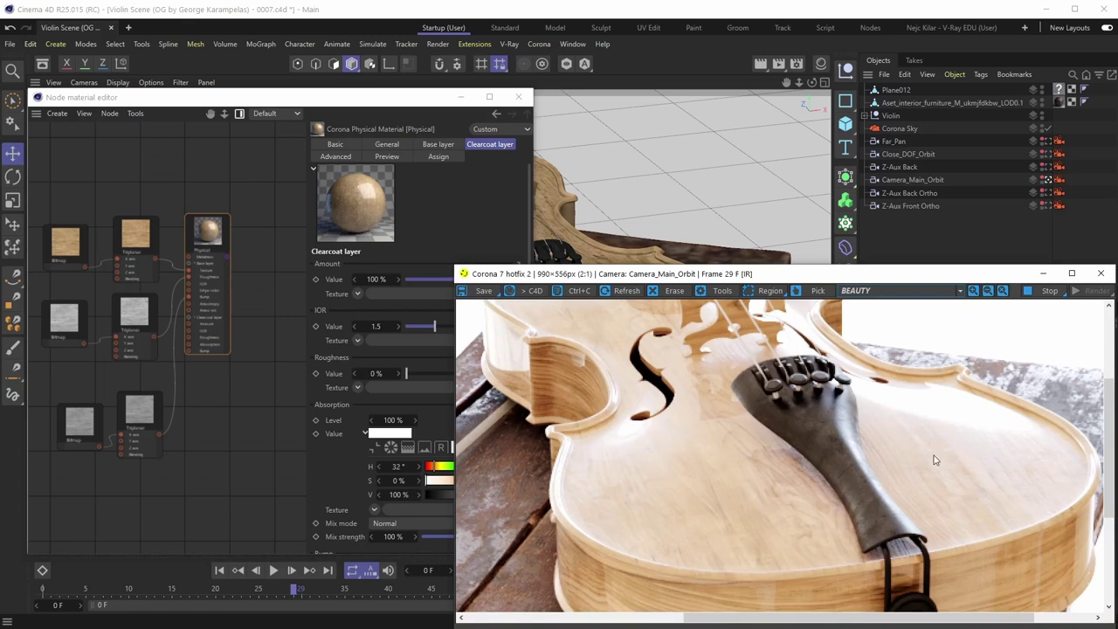
scroll(935, 459, down, 2)
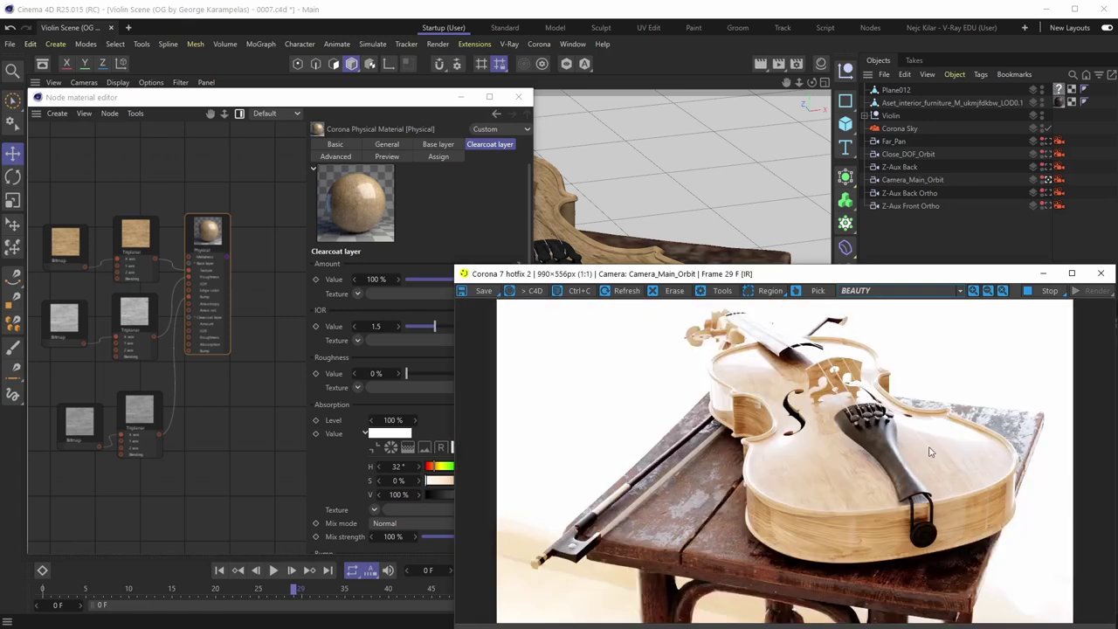
Compare the violin's reflections in the render with the clearcoat amount at 40 % and back at 100 %.
click(508, 222)
drag(521, 279, 452, 280)
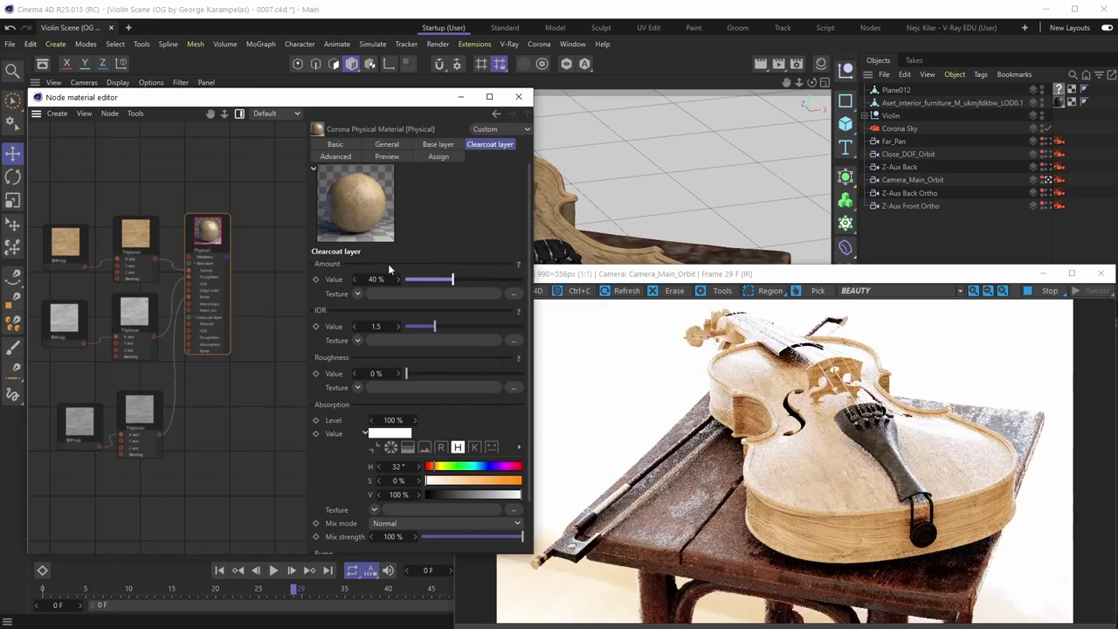
click(920, 454)
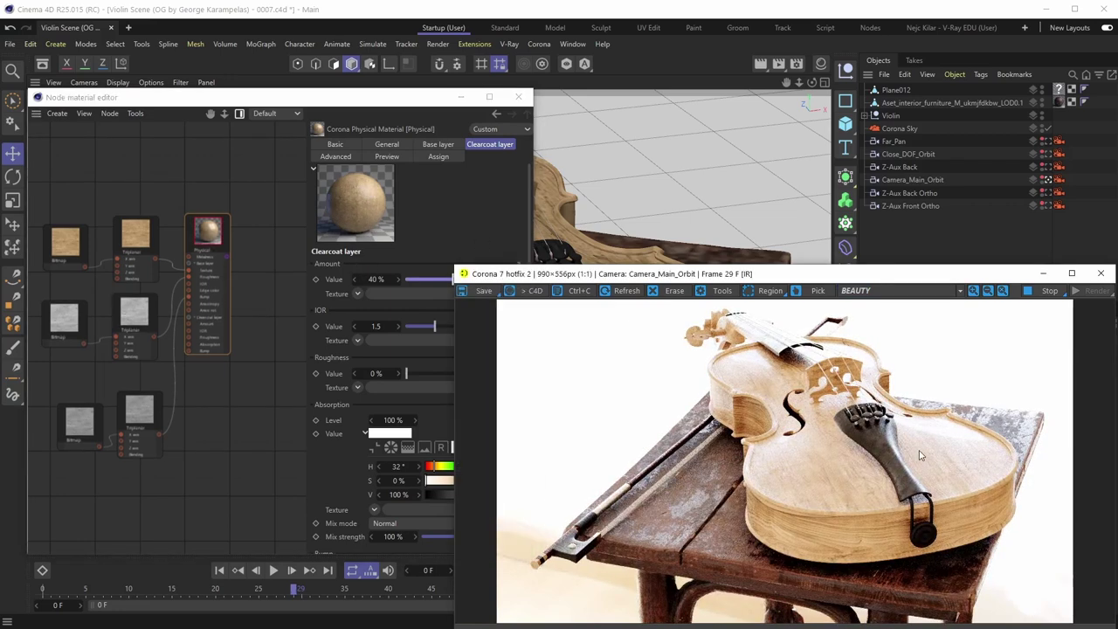
scroll(936, 449, up, 1)
drag(687, 415, 652, 439)
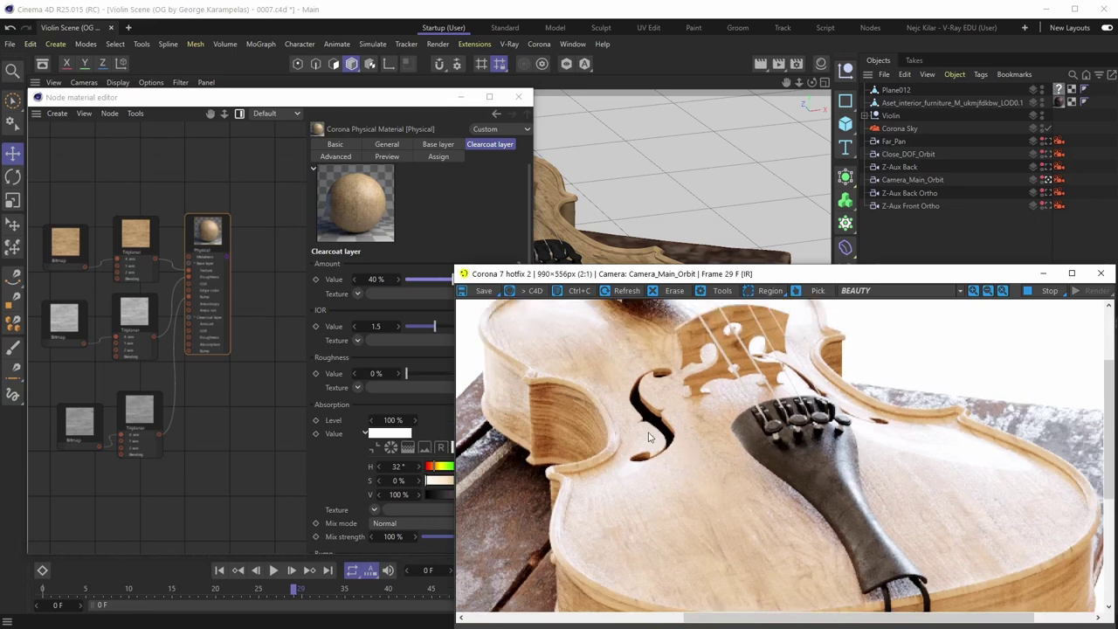
drag(919, 479, 904, 442)
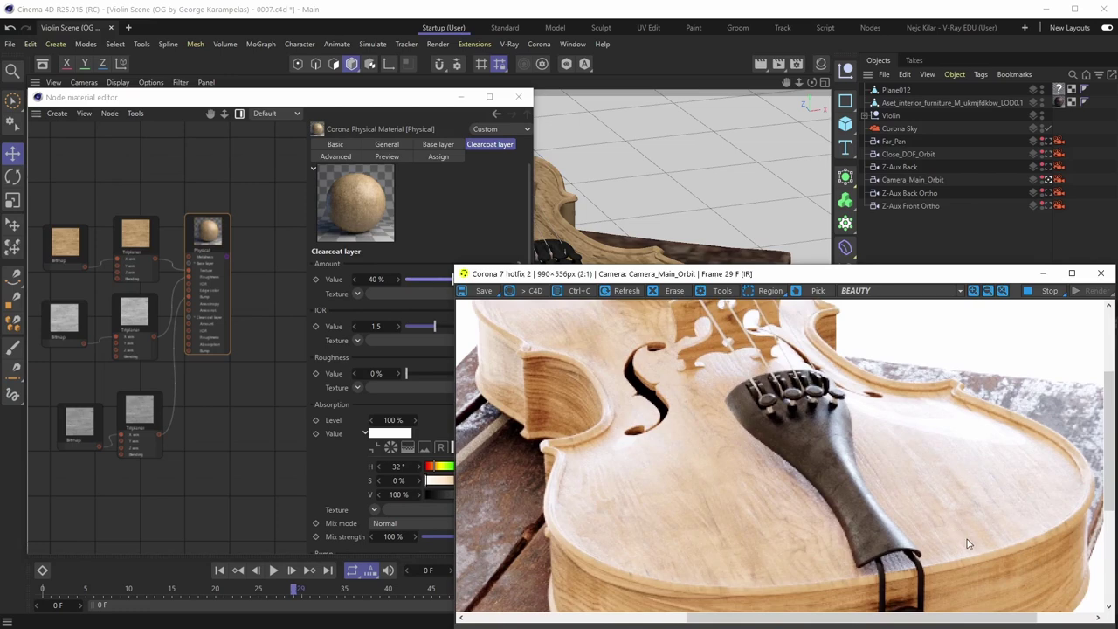
scroll(948, 511, down, 1)
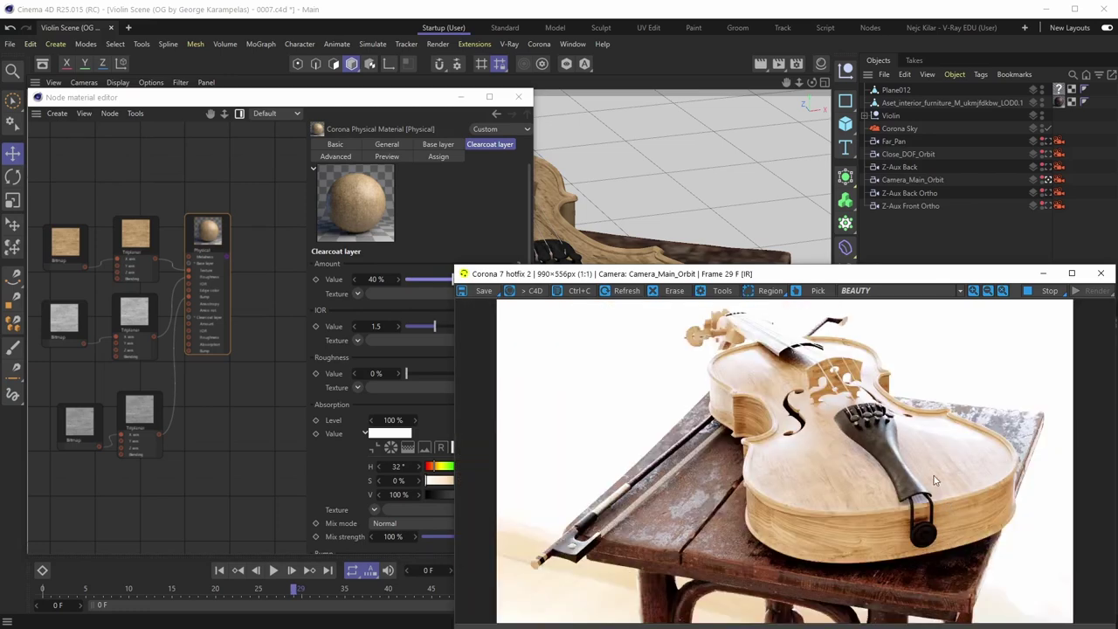
scroll(949, 478, up, 1)
drag(873, 431, 906, 441)
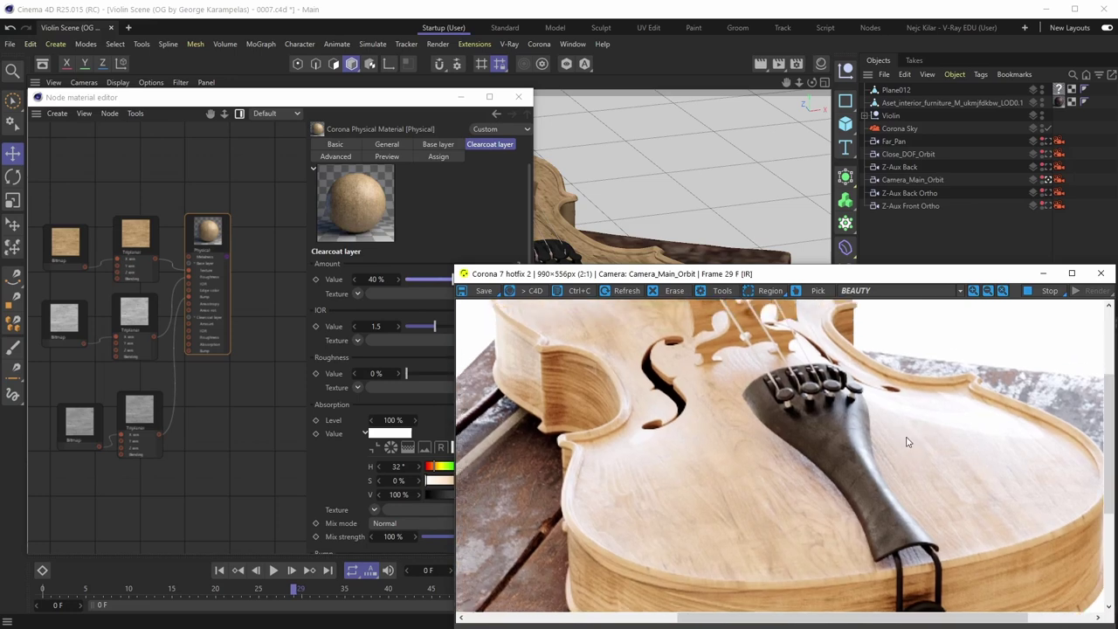
scroll(896, 439, down, 1)
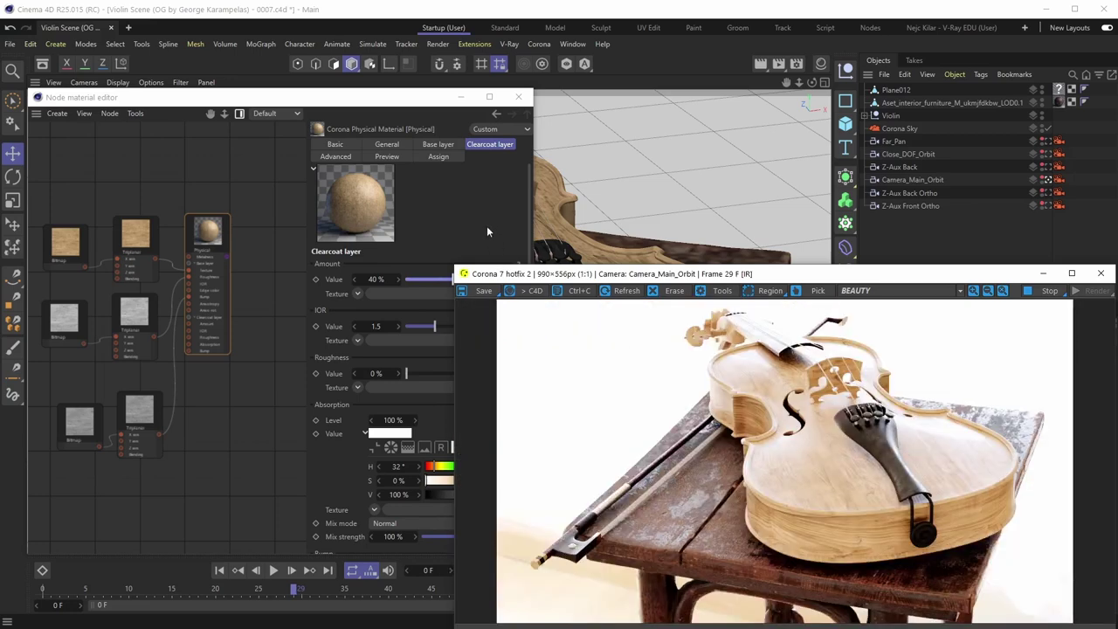
click(487, 231)
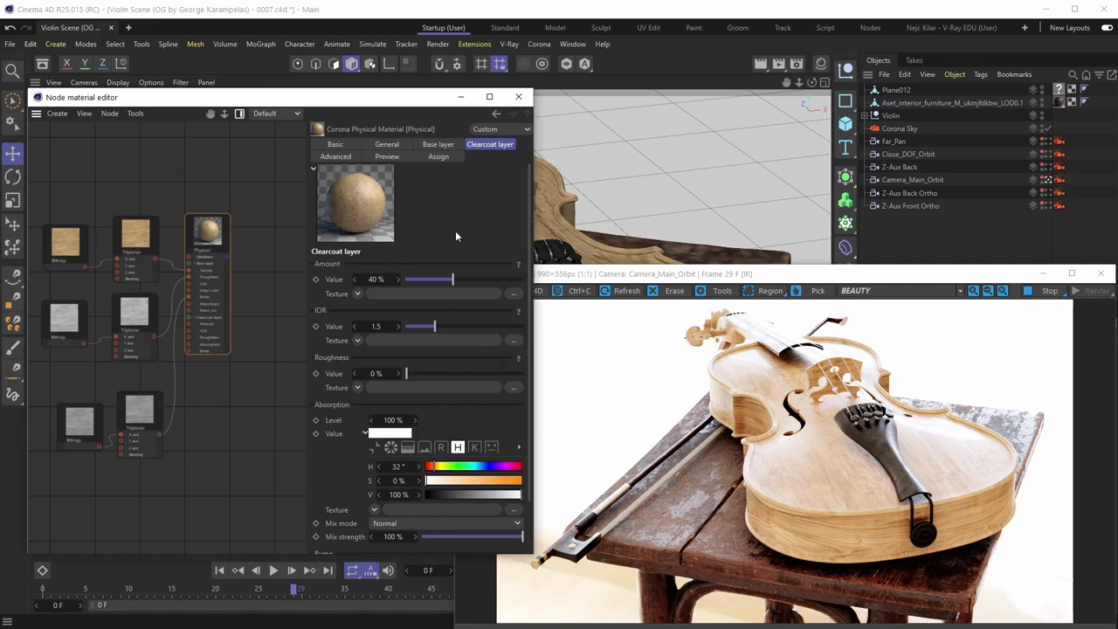
drag(454, 278, 522, 279)
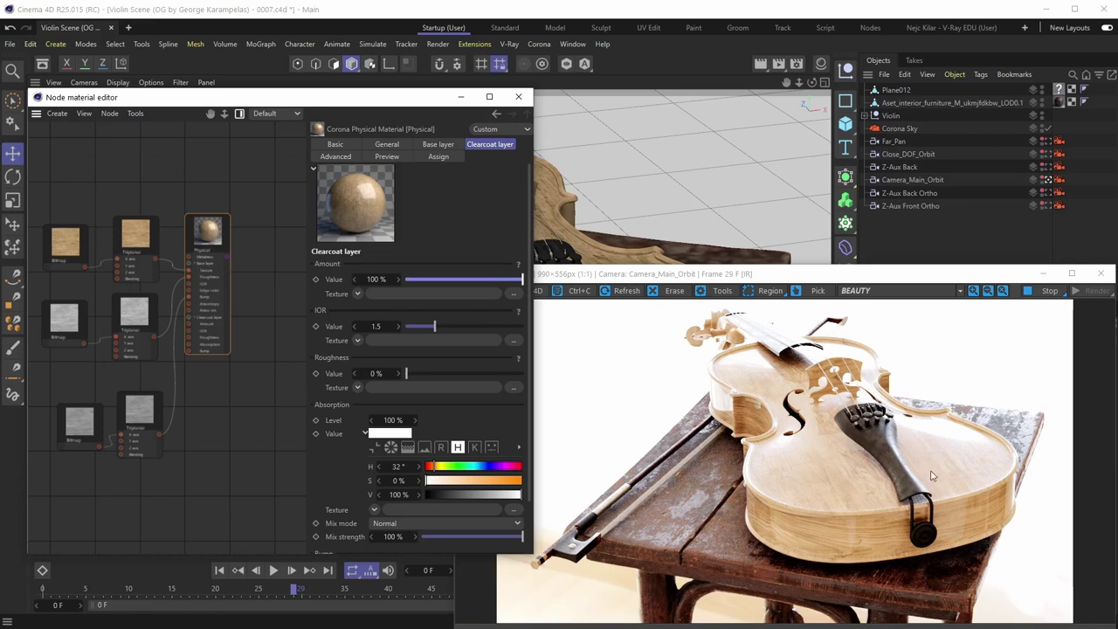
Try a clearcoat amount of 50 %, inspect the violin close up in the render, and restore it to 100 %.
drag(512, 279, 464, 279)
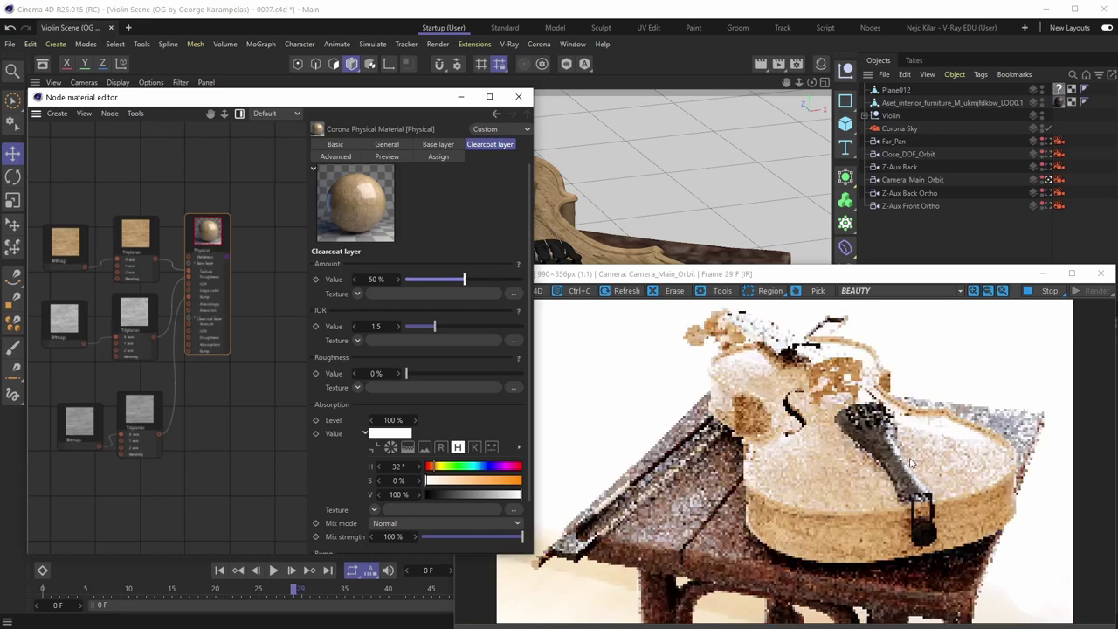
scroll(917, 456, up, 1)
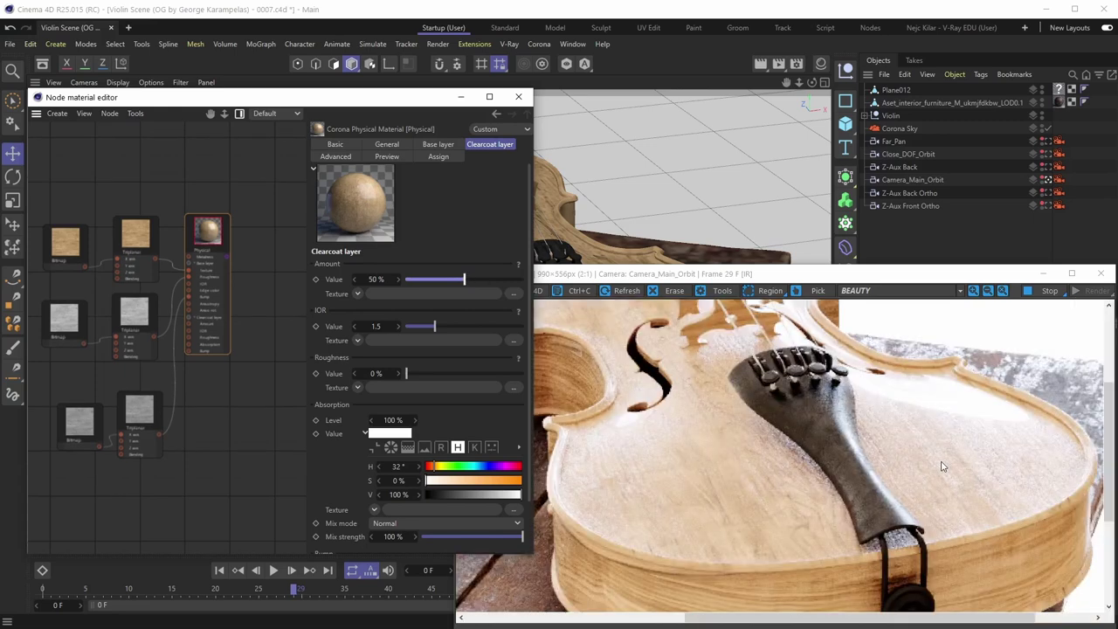
scroll(930, 459, down, 1)
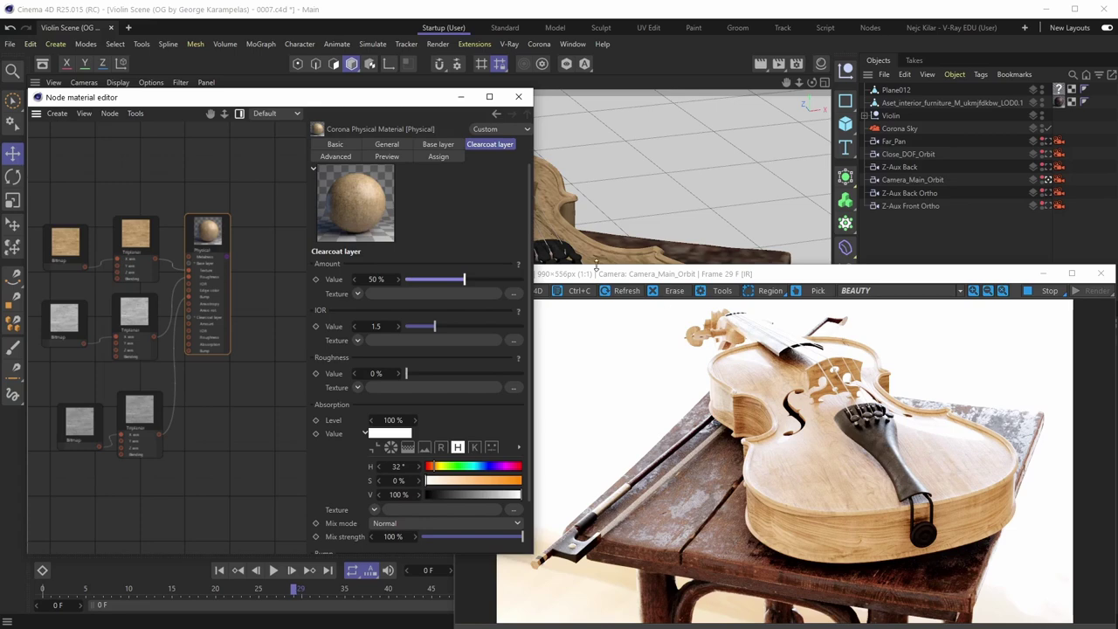
drag(458, 281, 522, 279)
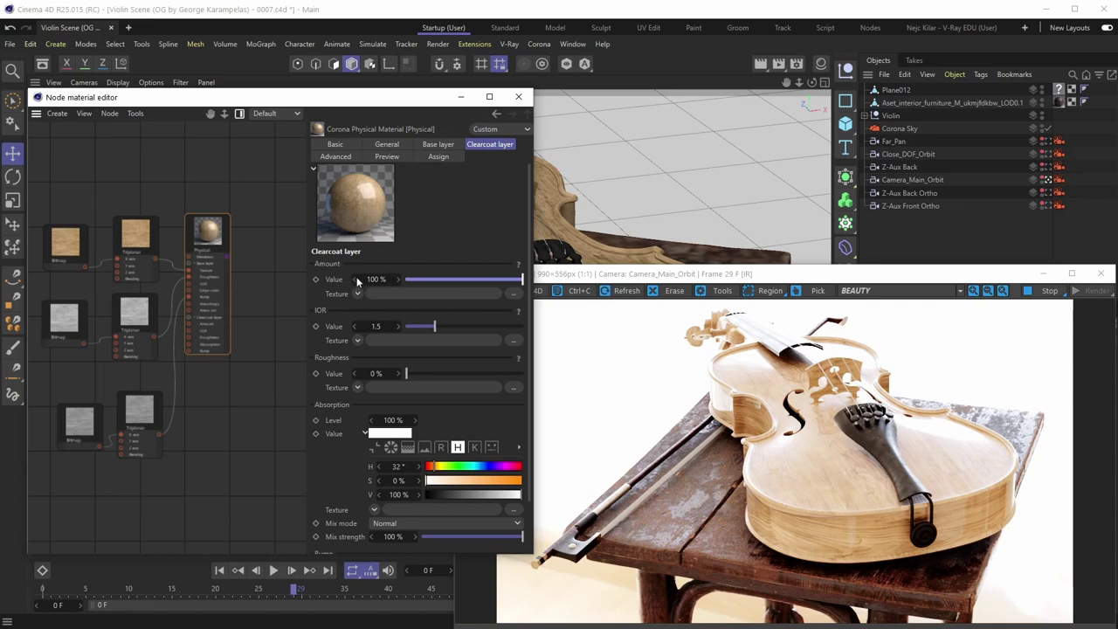
scroll(952, 473, up, 1)
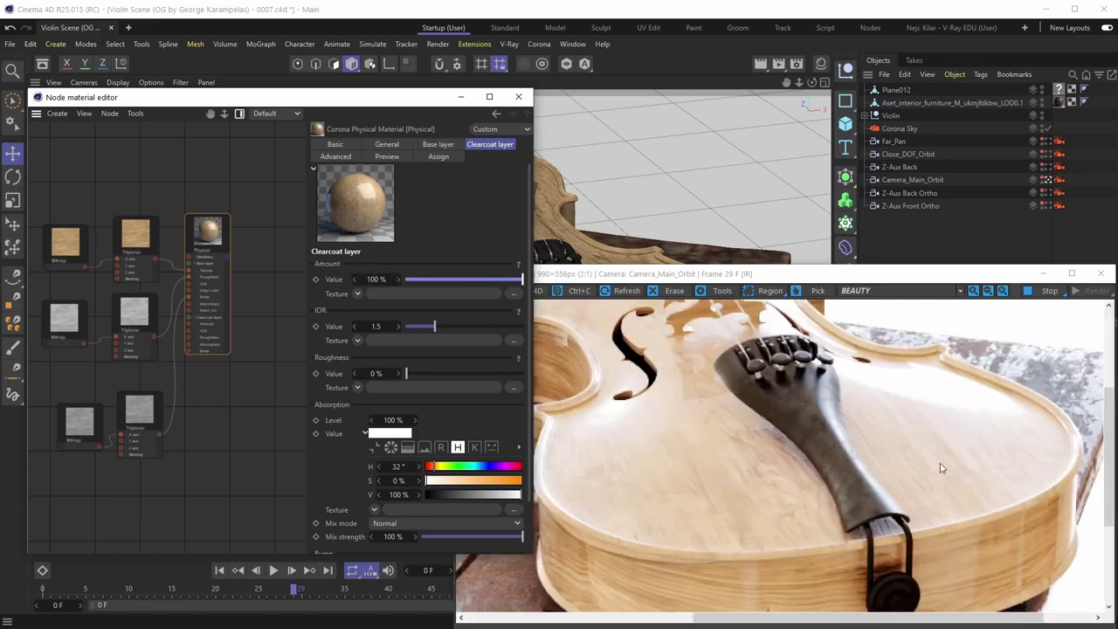
scroll(895, 442, down, 1)
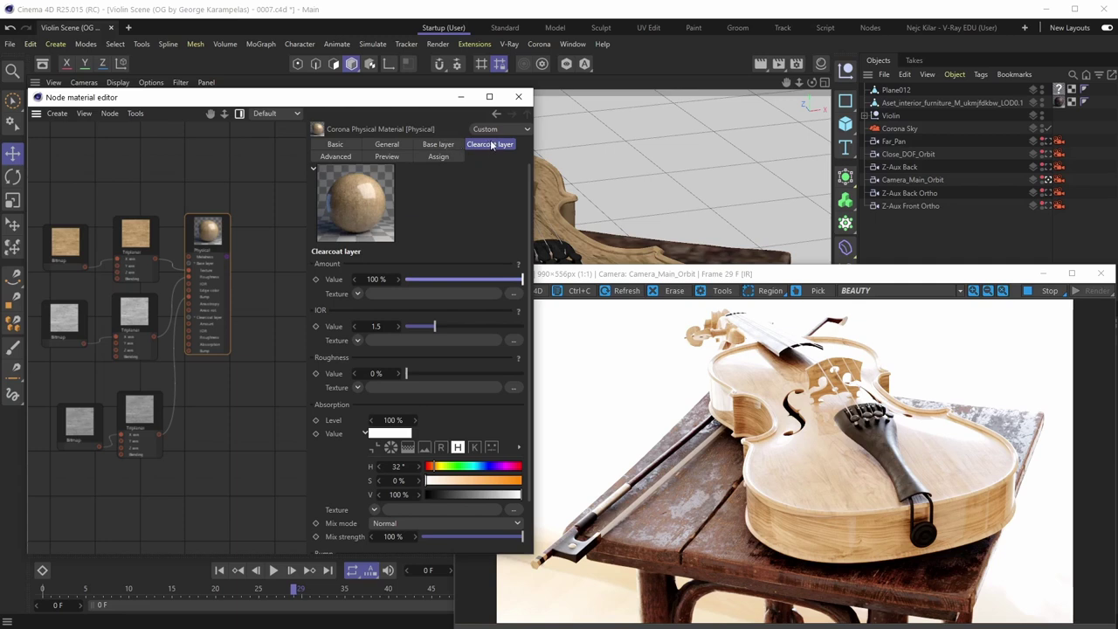
Check the base layer's color and roughness textures and its IOR for comparison with the clearcoat.
click(439, 144)
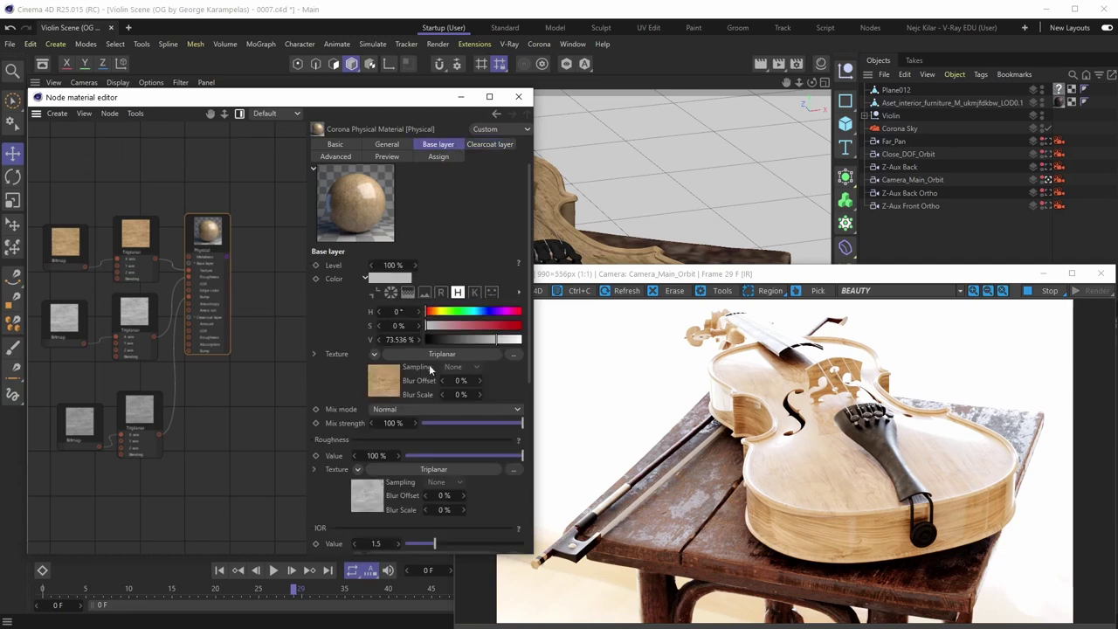
scroll(339, 514, down, 3)
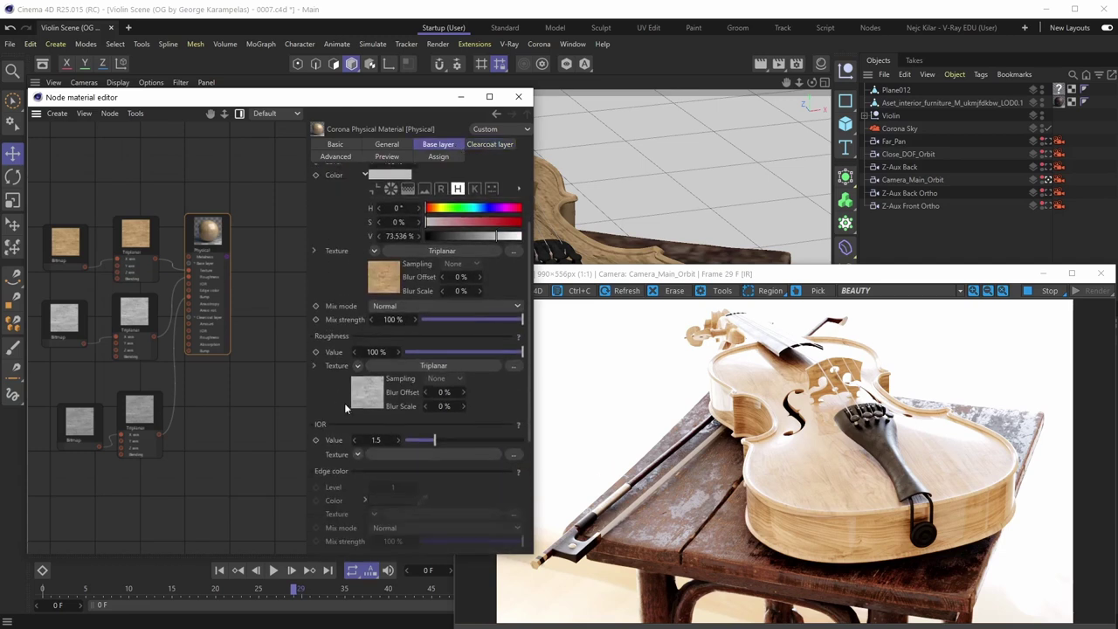
Set the clearcoat layer's IOR to 1.35 and its roughness to 40 %.
click(491, 145)
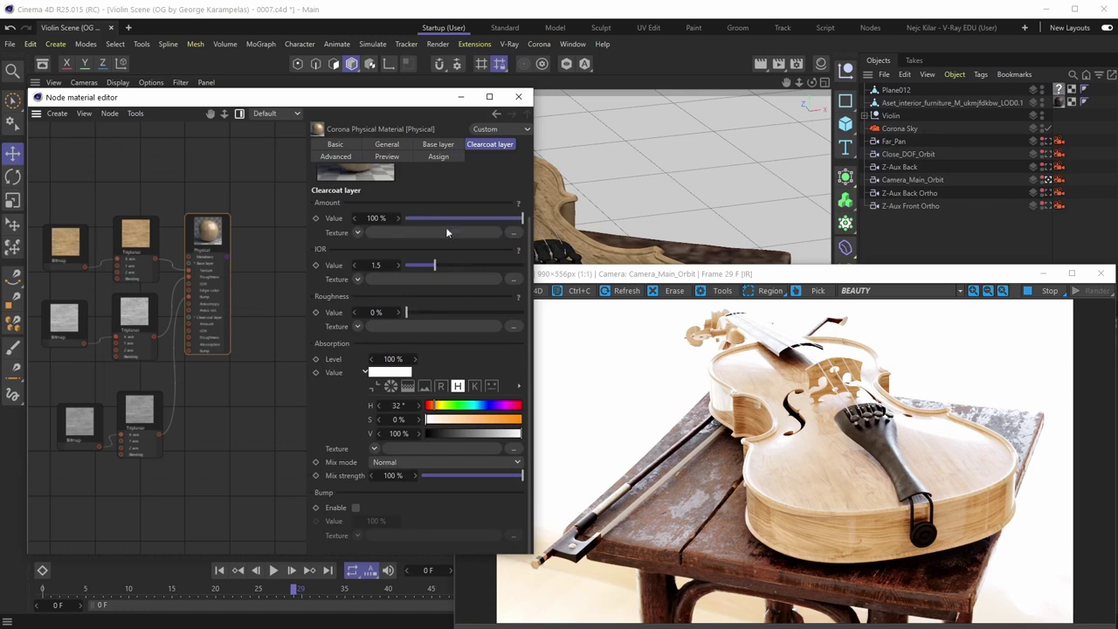
scroll(530, 224, up, 1)
scroll(529, 219, up, 2)
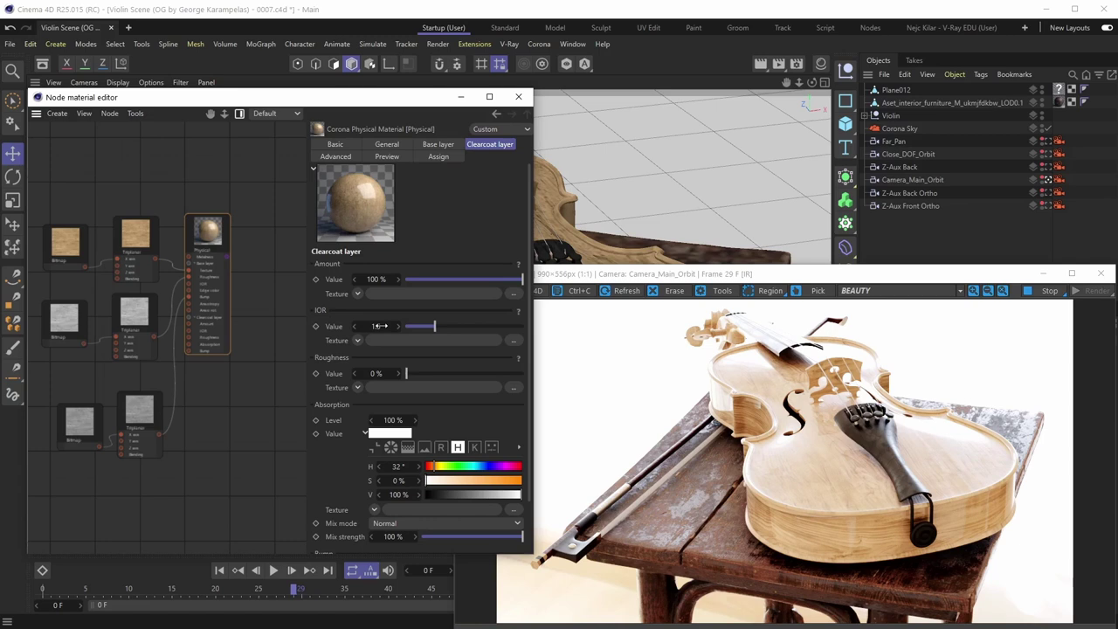
drag(380, 326, 366, 326)
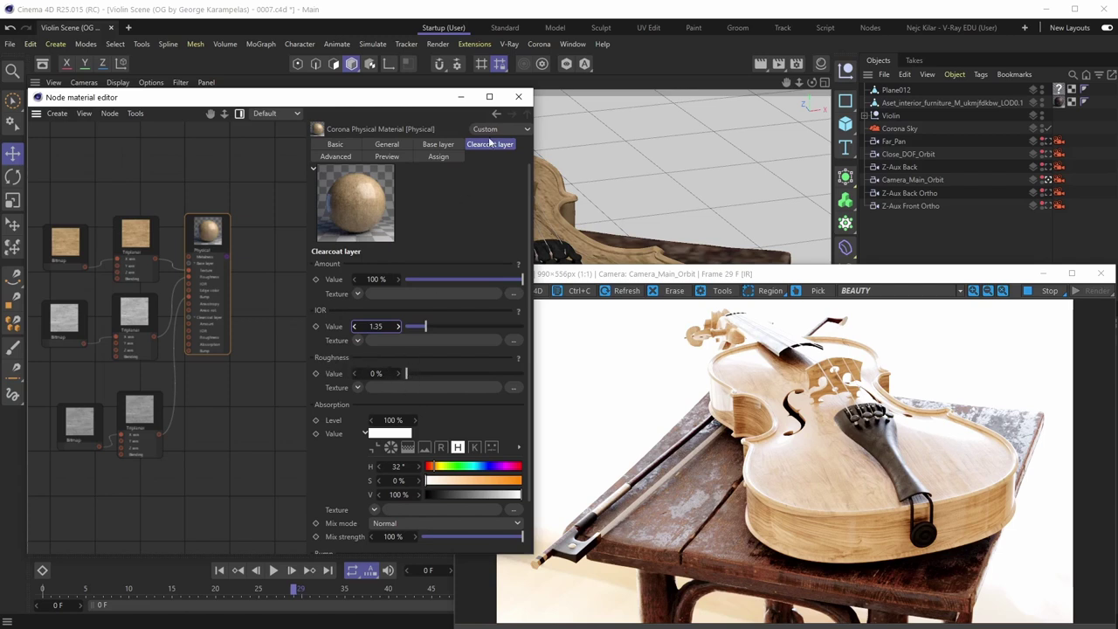
drag(406, 374, 452, 373)
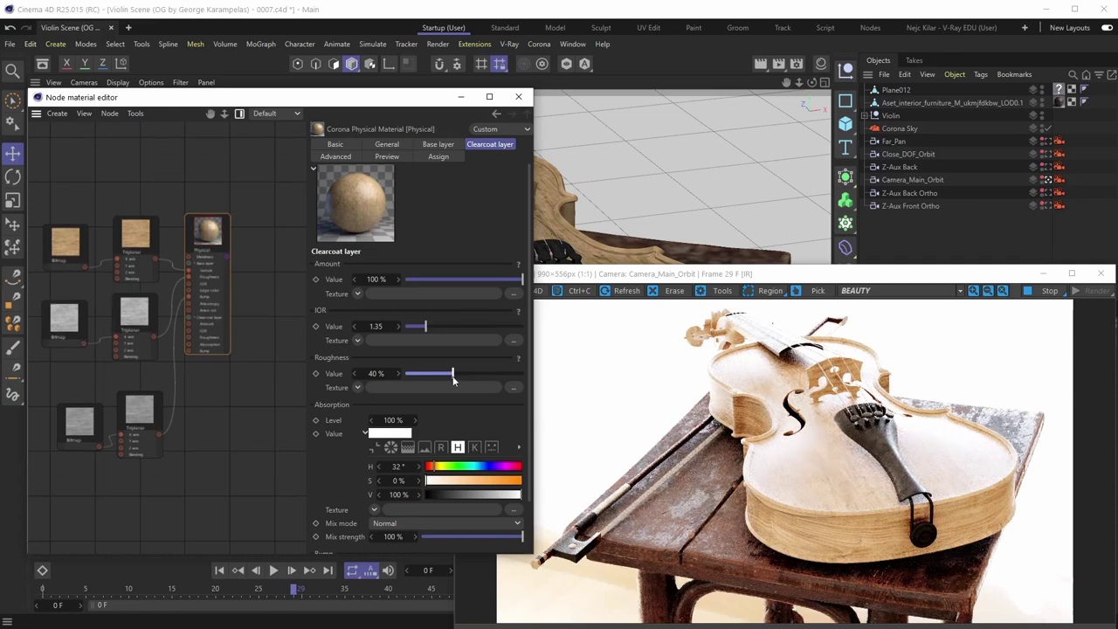
Try a clearcoat roughness of 0 %, and set it to 24 %.
drag(452, 373, 390, 381)
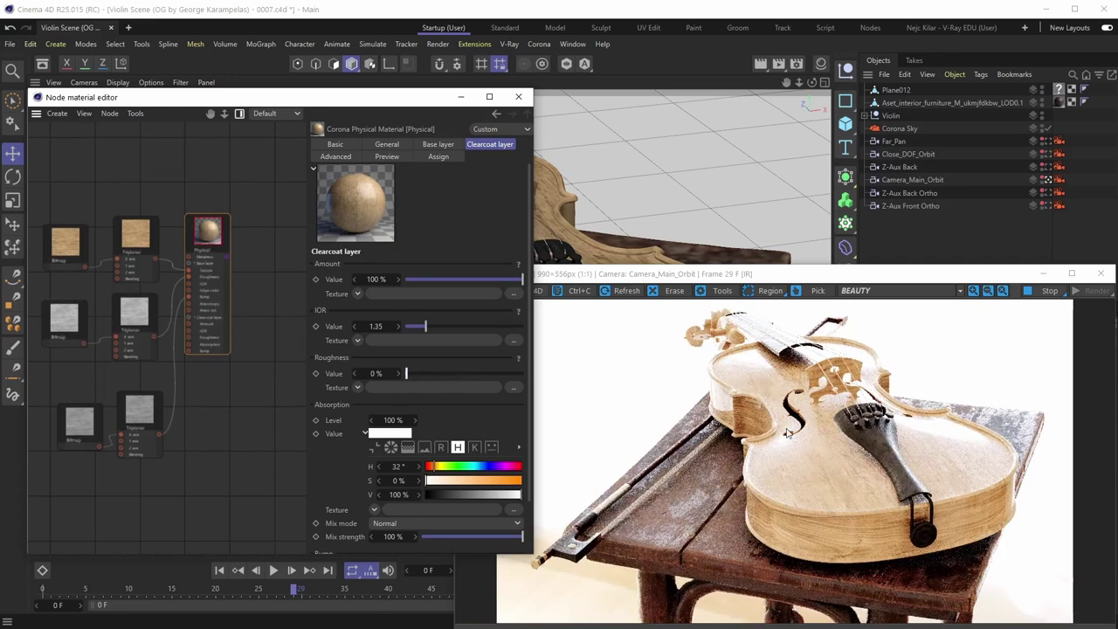
drag(406, 373, 434, 373)
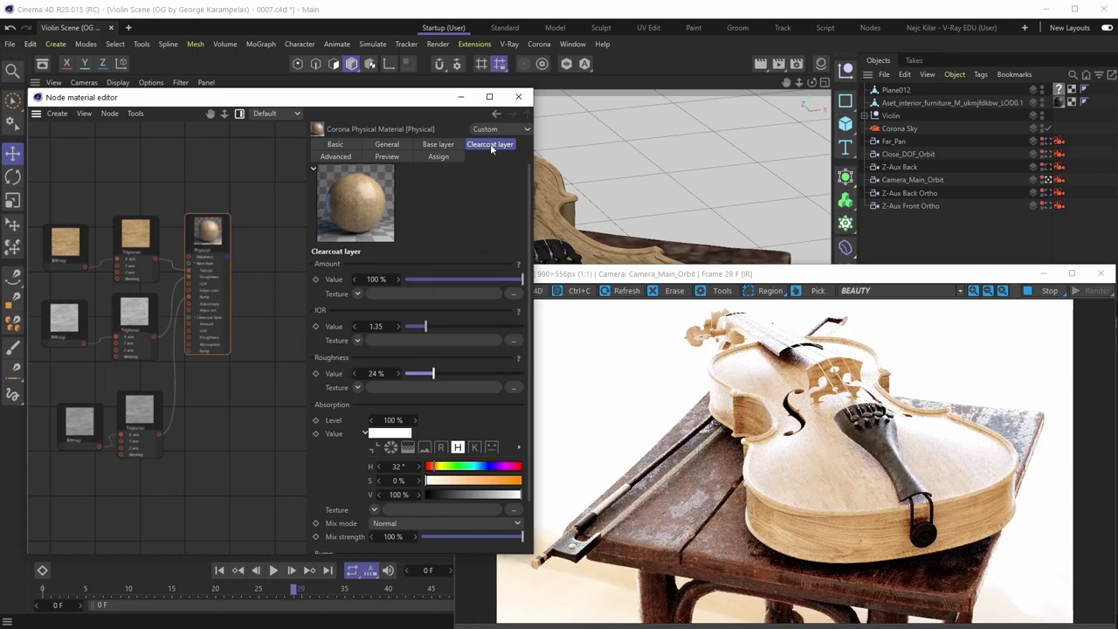
Compare the base layer's textured roughness and IOR settings with those of the clearcoat layer.
click(451, 146)
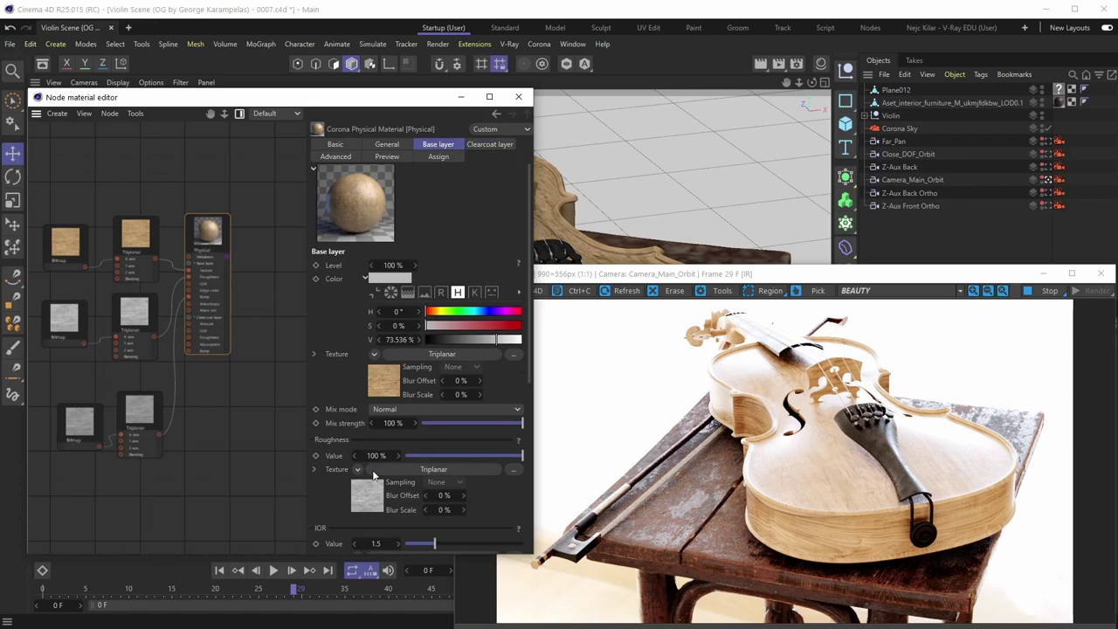
click(492, 146)
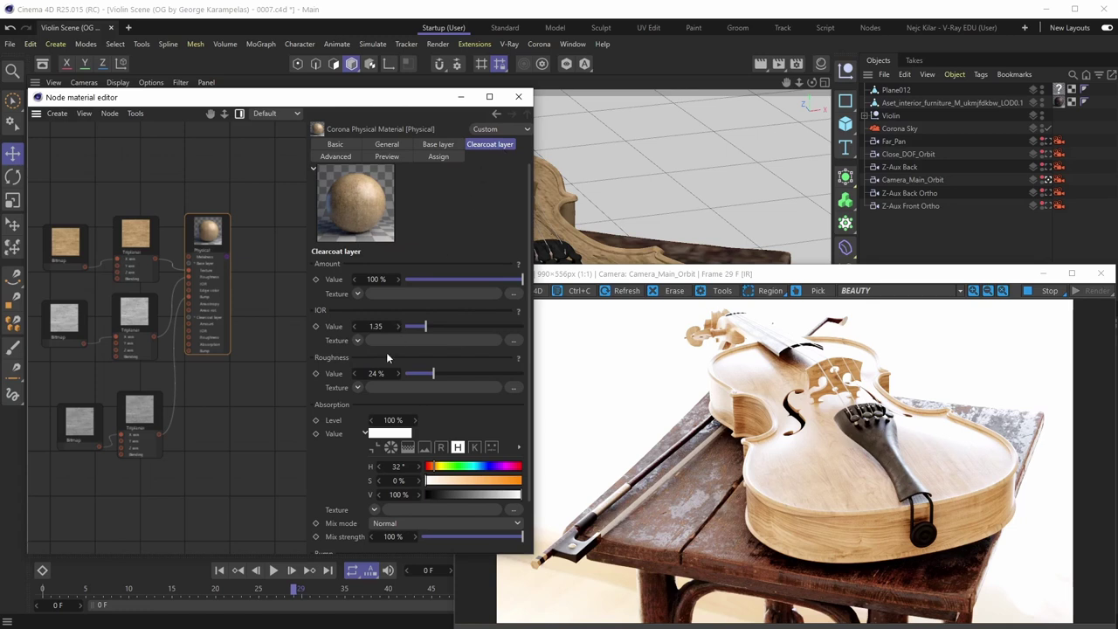
click(438, 144)
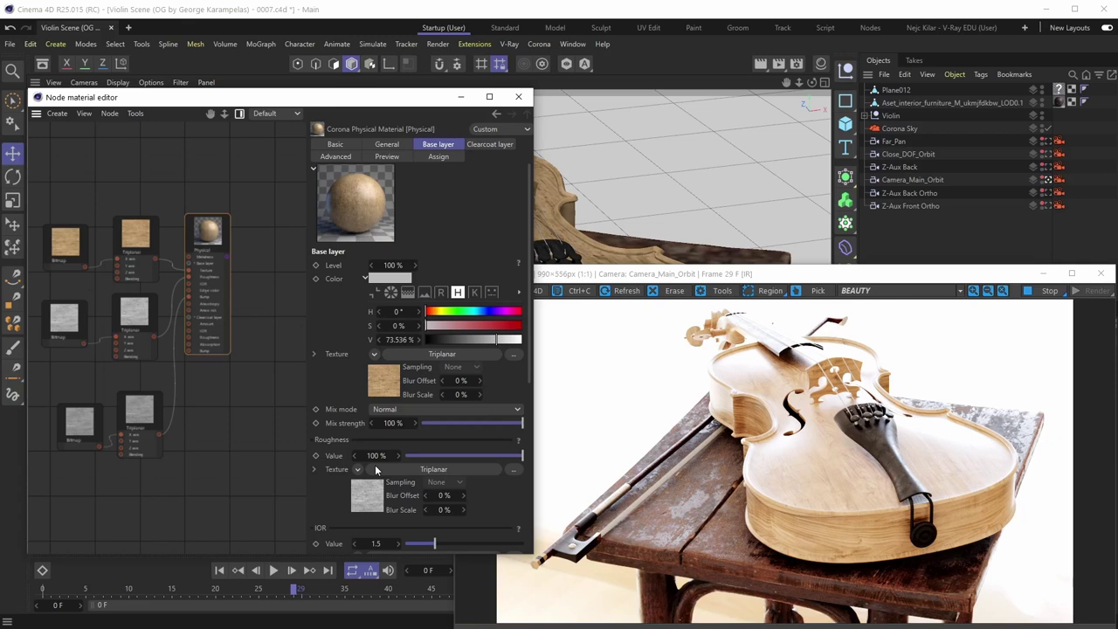
click(491, 144)
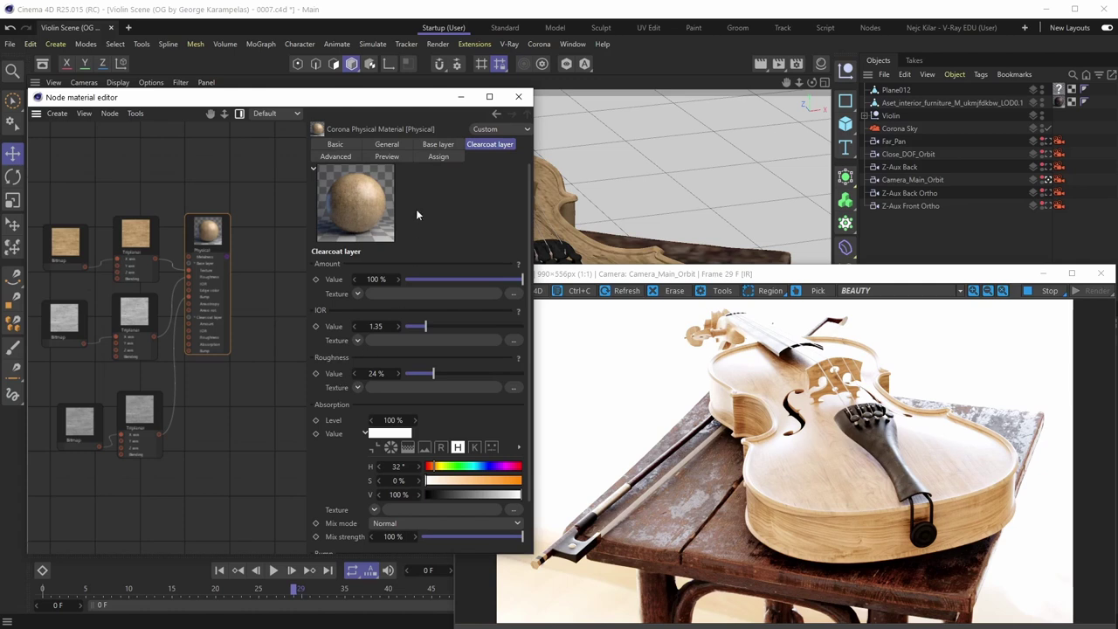
Switch the material's roughness mode to Glossiness and its IOR mode to Disney Specular.
click(337, 156)
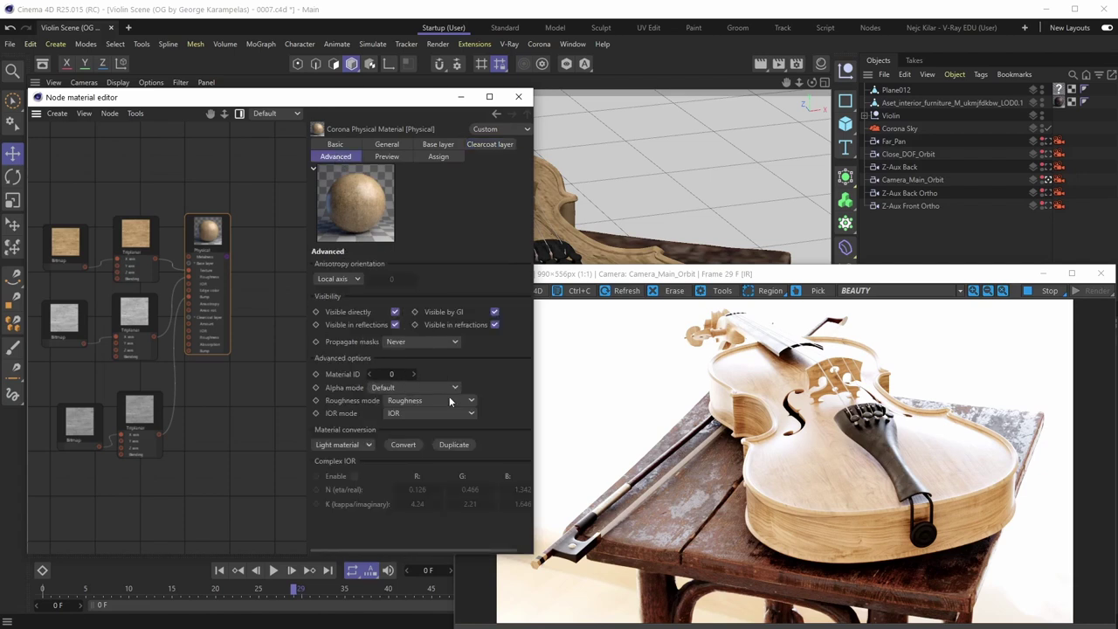
click(431, 402)
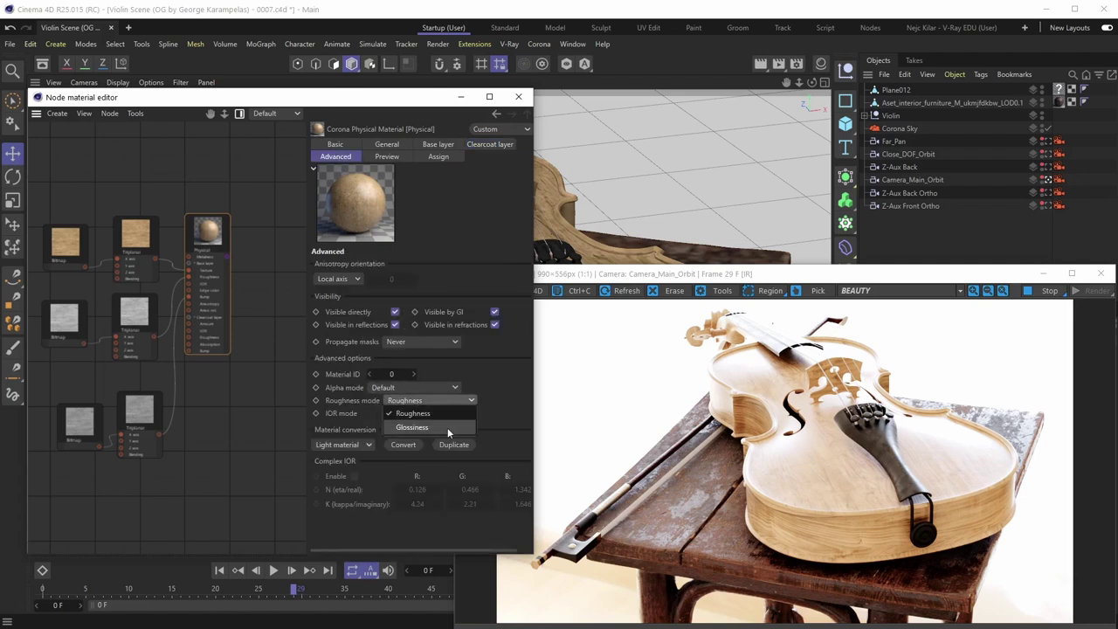
click(423, 427)
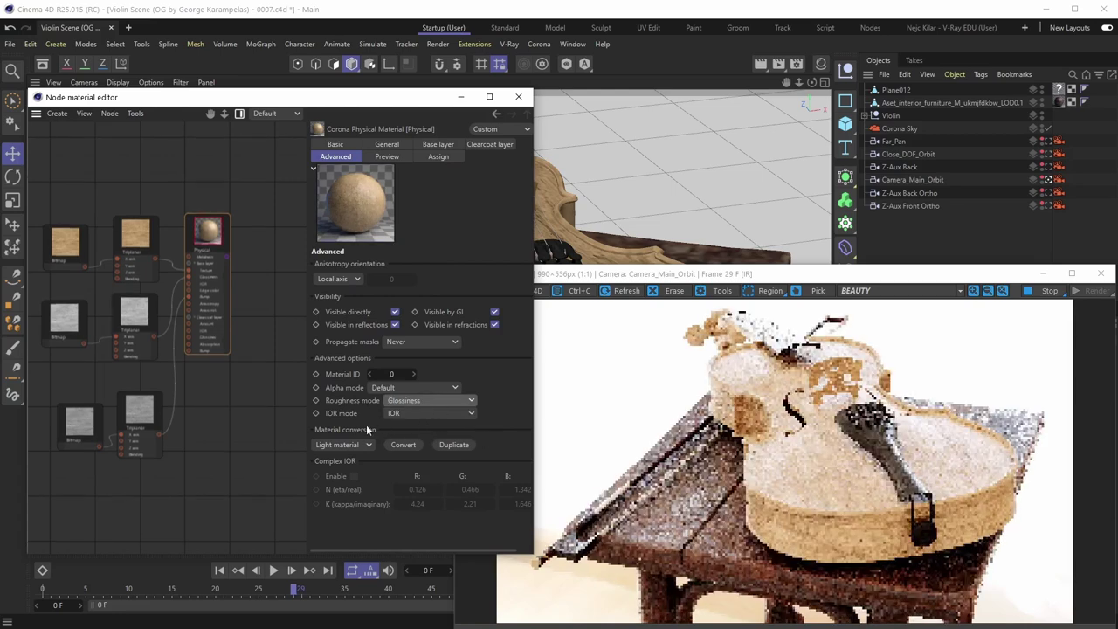
click(453, 412)
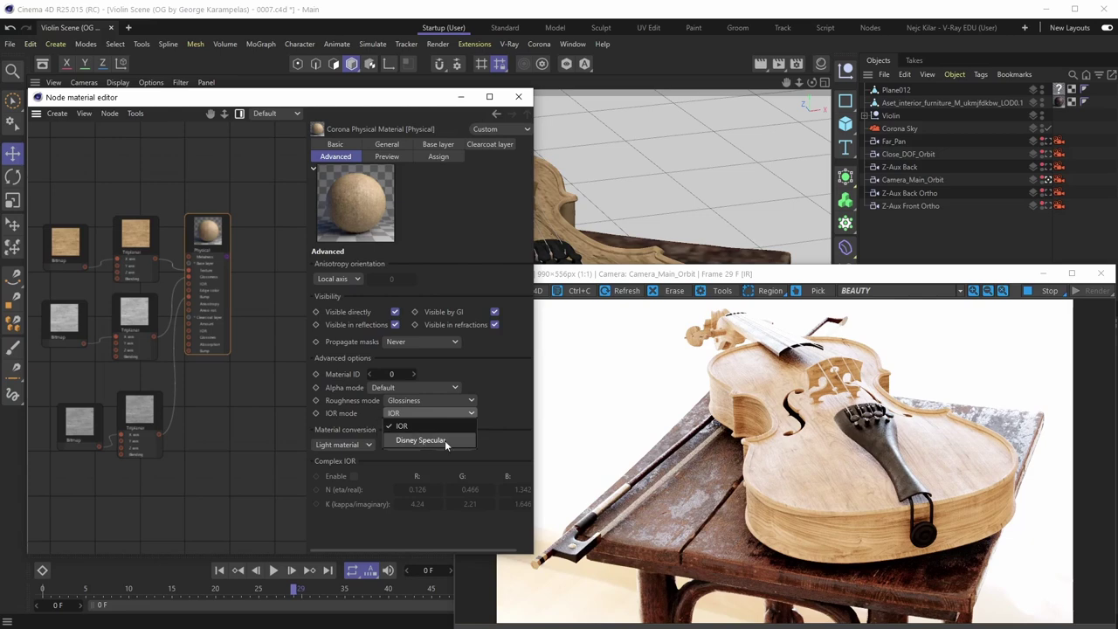
click(453, 443)
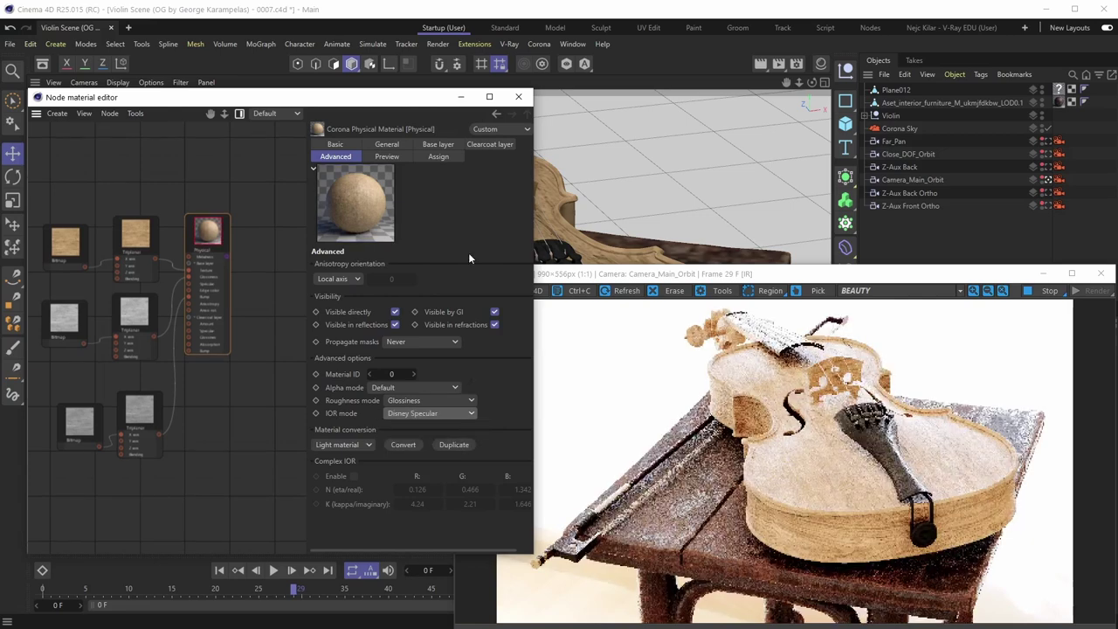
Check the Glossiness and Specular parameters in the base layer and the clearcoat layer.
click(438, 143)
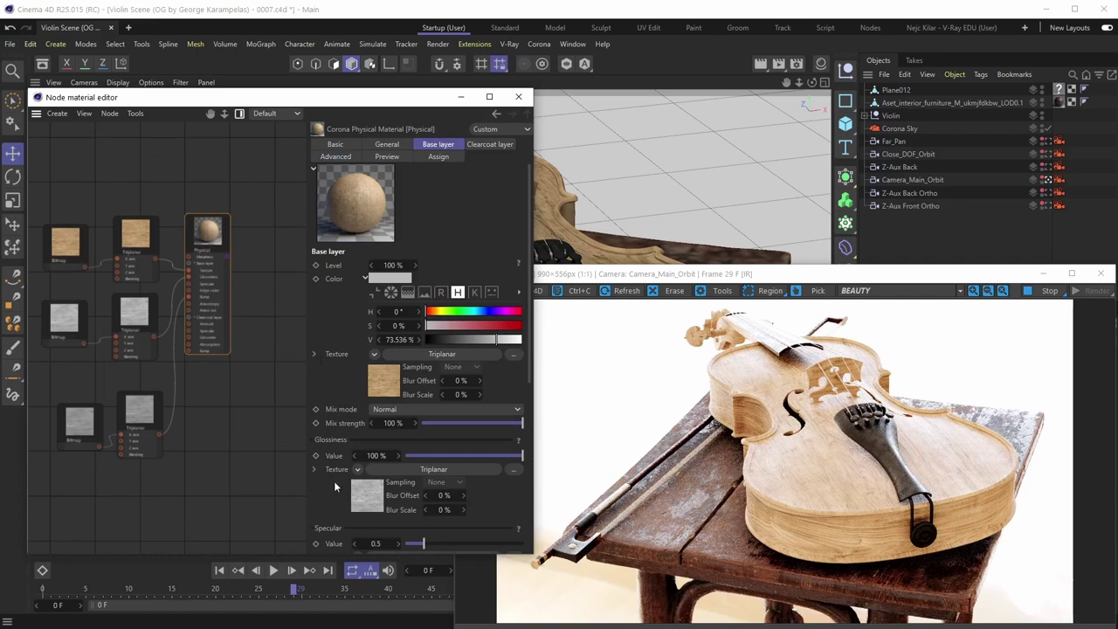
scroll(327, 360, down, 3)
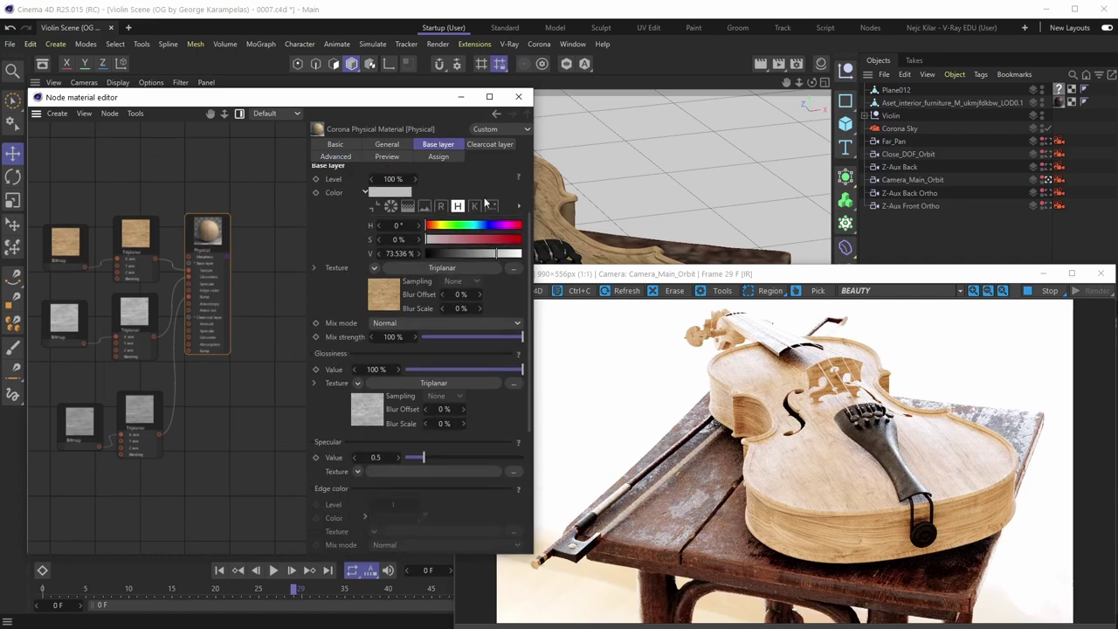
click(488, 144)
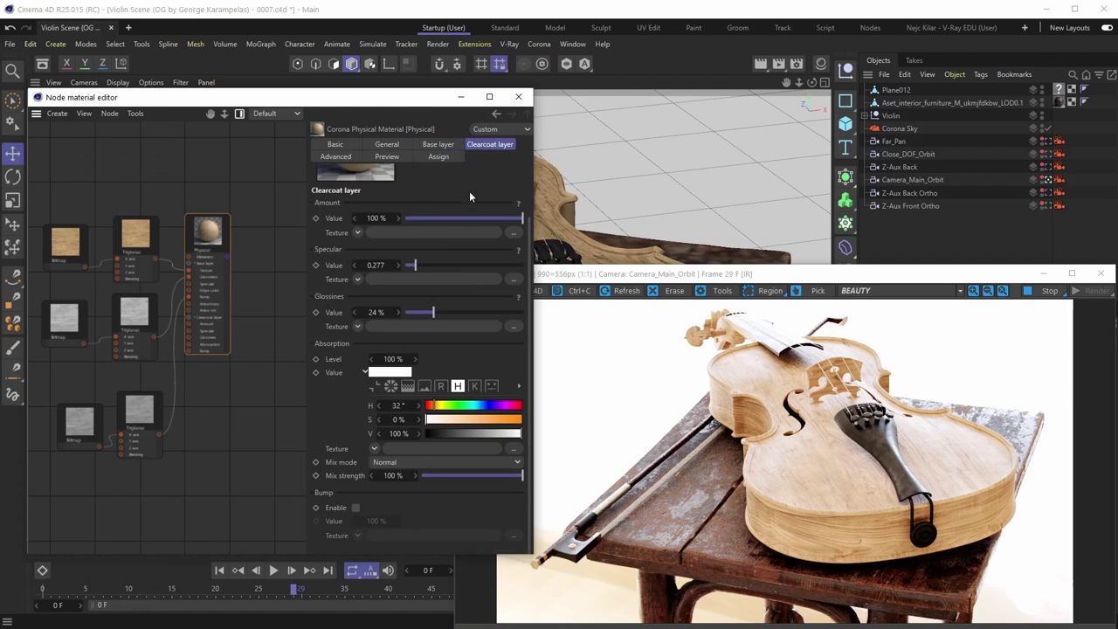
scroll(489, 179, up, 2)
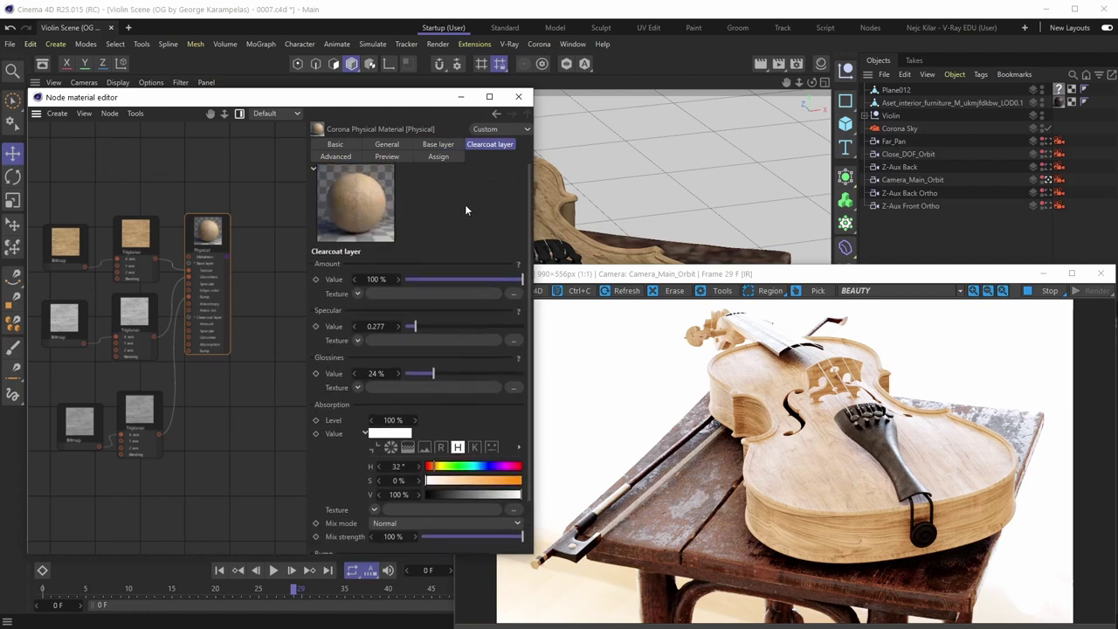
Set the material's roughness mode back to Roughness and its IOR mode back to IOR.
click(337, 156)
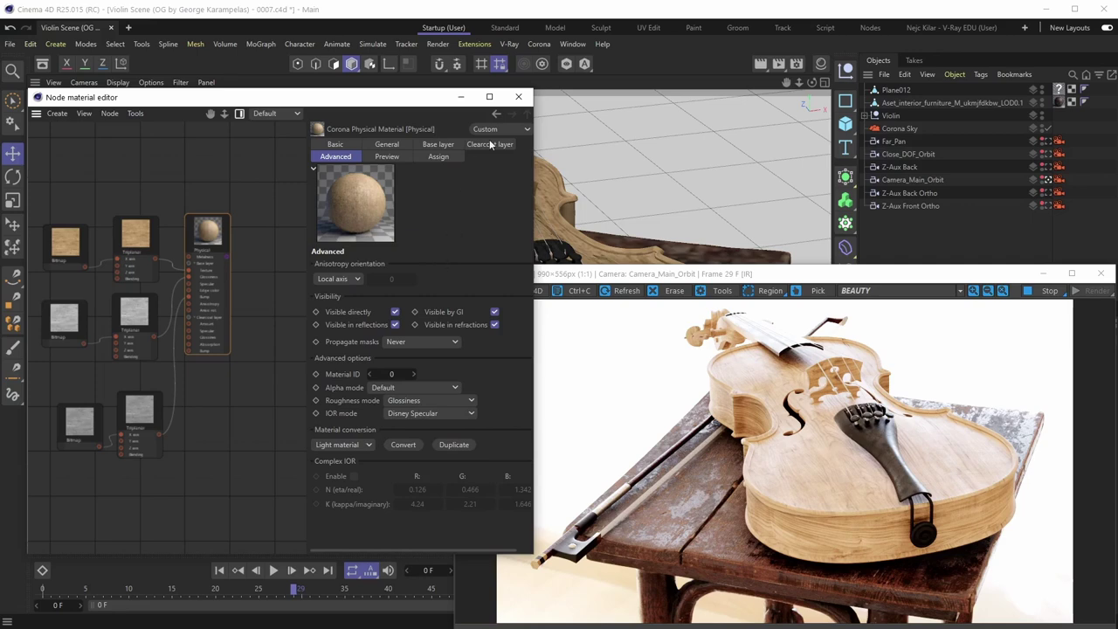
click(475, 401)
click(463, 410)
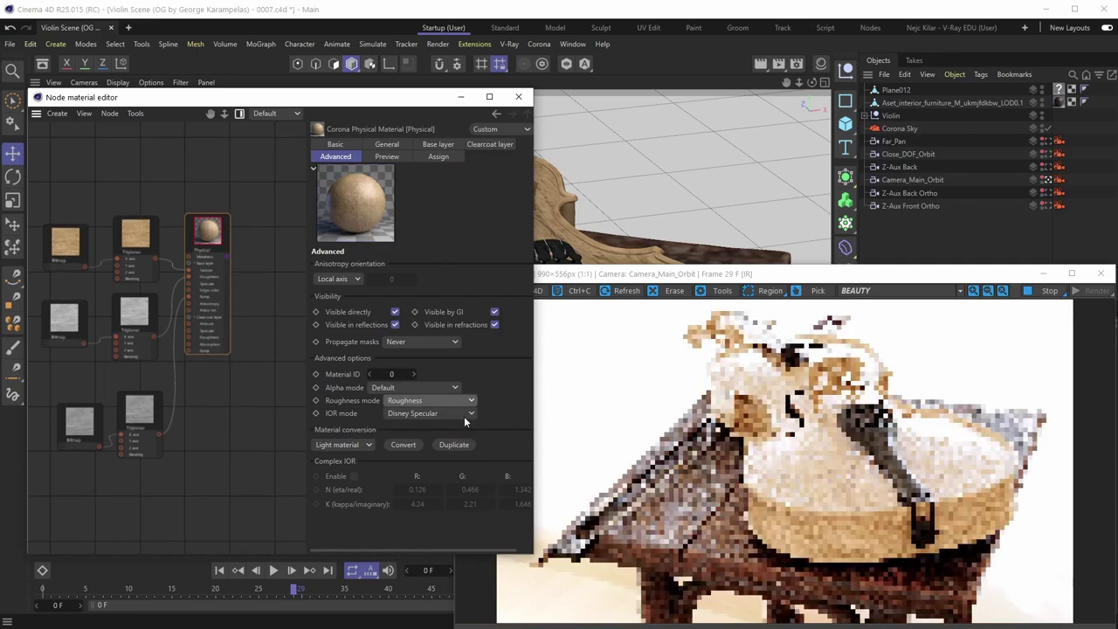
click(464, 416)
click(459, 425)
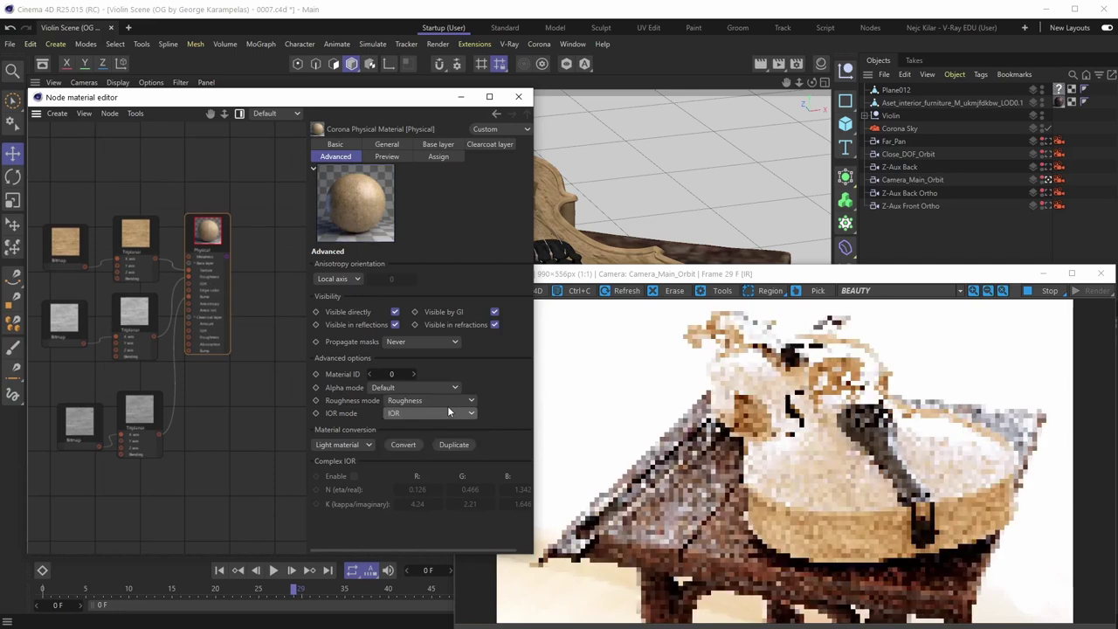
Review the clearcoat layer's parameters and inspect the violin's reflections close up in the interactive render.
click(491, 145)
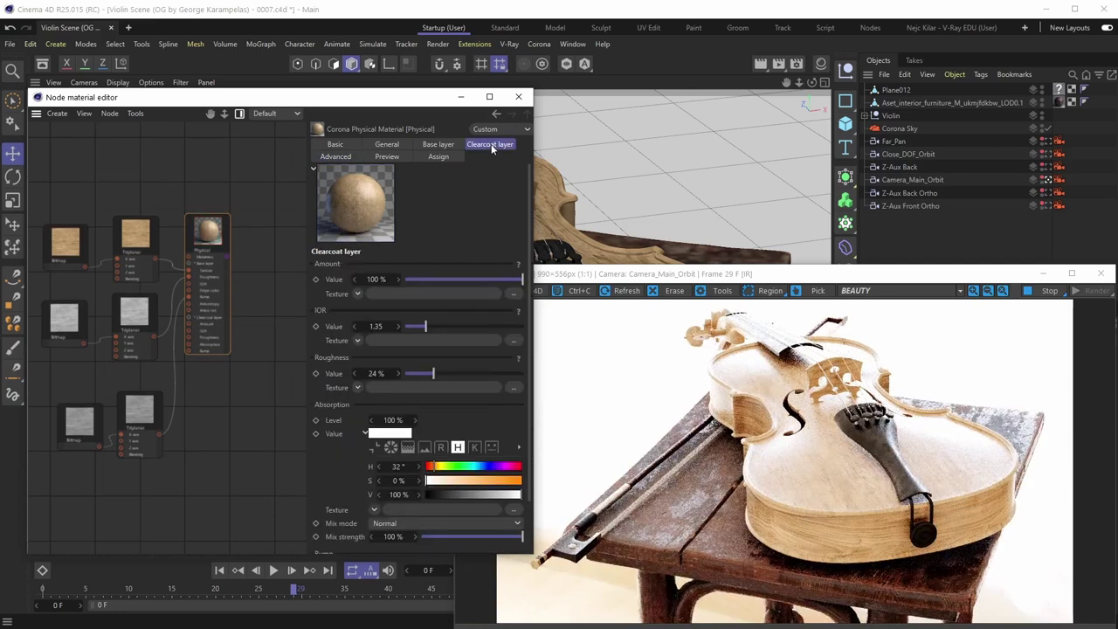
scroll(477, 261, down, 3)
scroll(458, 248, up, 3)
scroll(799, 455, up, 1)
drag(803, 457, 734, 433)
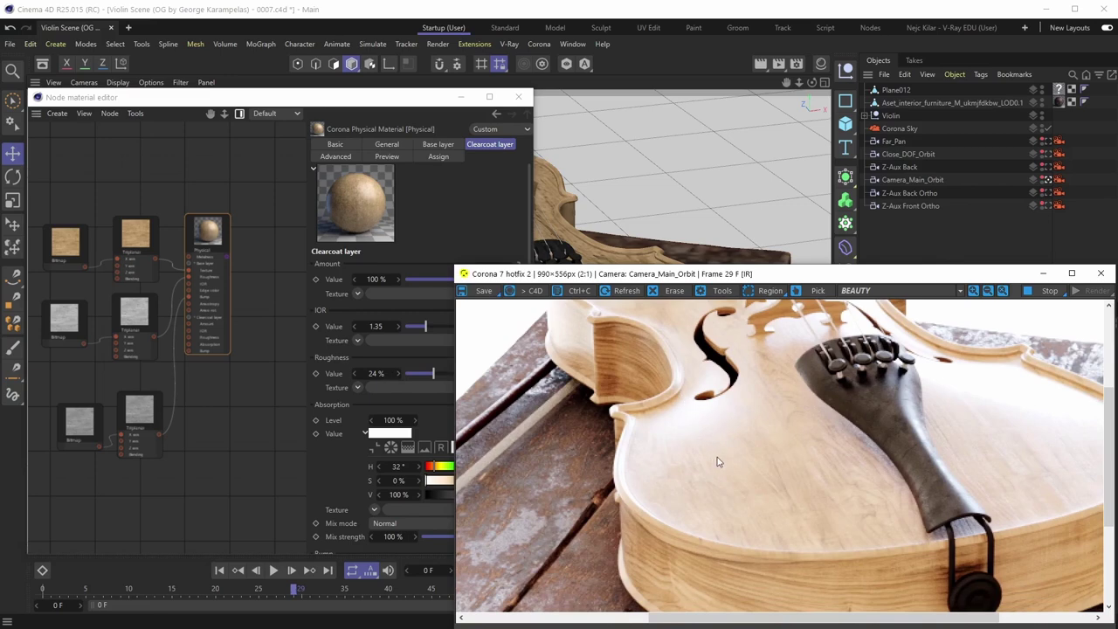
scroll(721, 423, down, 1)
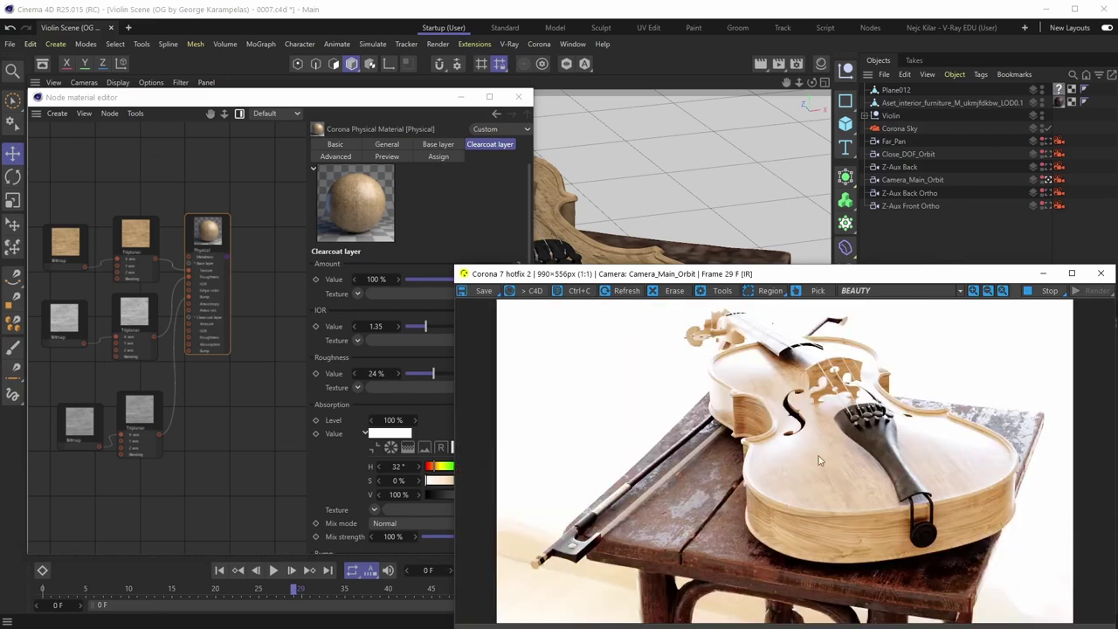
click(446, 413)
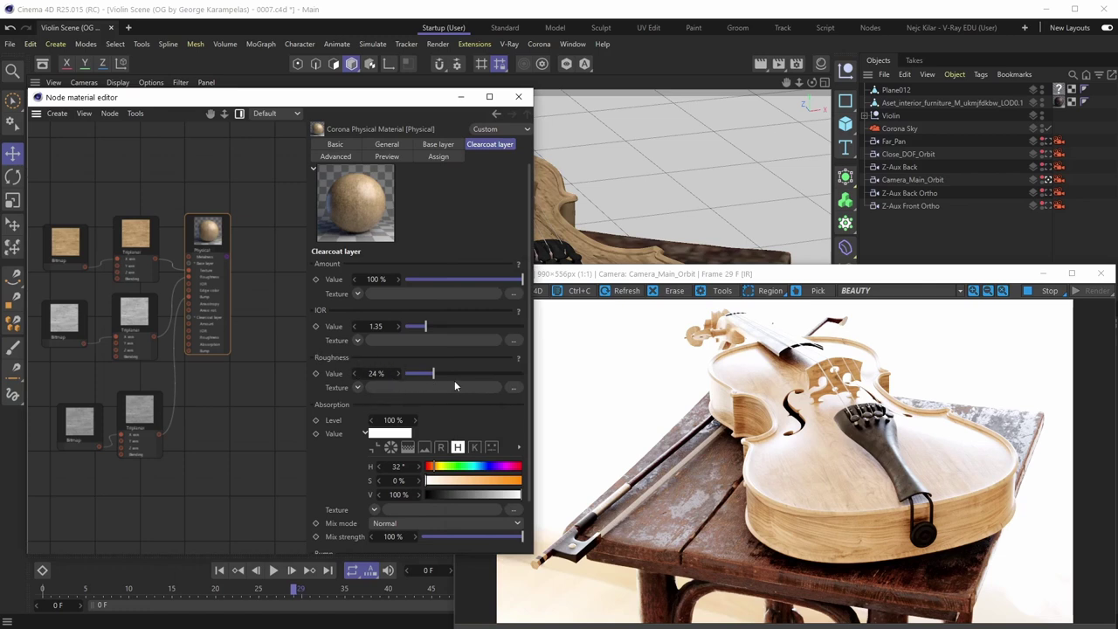
Move the black-speckled Bitmap and its Triplanar node below the material's connected texture nodes, and show the Triplanar's shader properties.
middle_drag(171, 472, 262, 489)
middle_drag(44, 470, 121, 430)
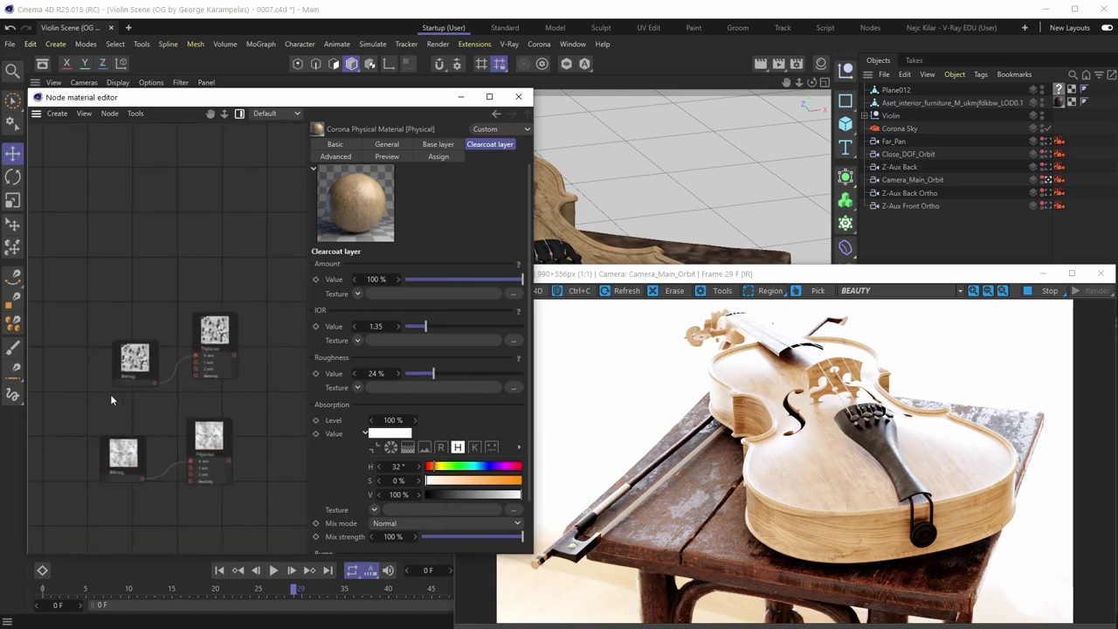
drag(158, 307, 242, 230)
middle_drag(242, 229, 88, 320)
middle_drag(289, 201, 290, 295)
scroll(290, 295, up, 5)
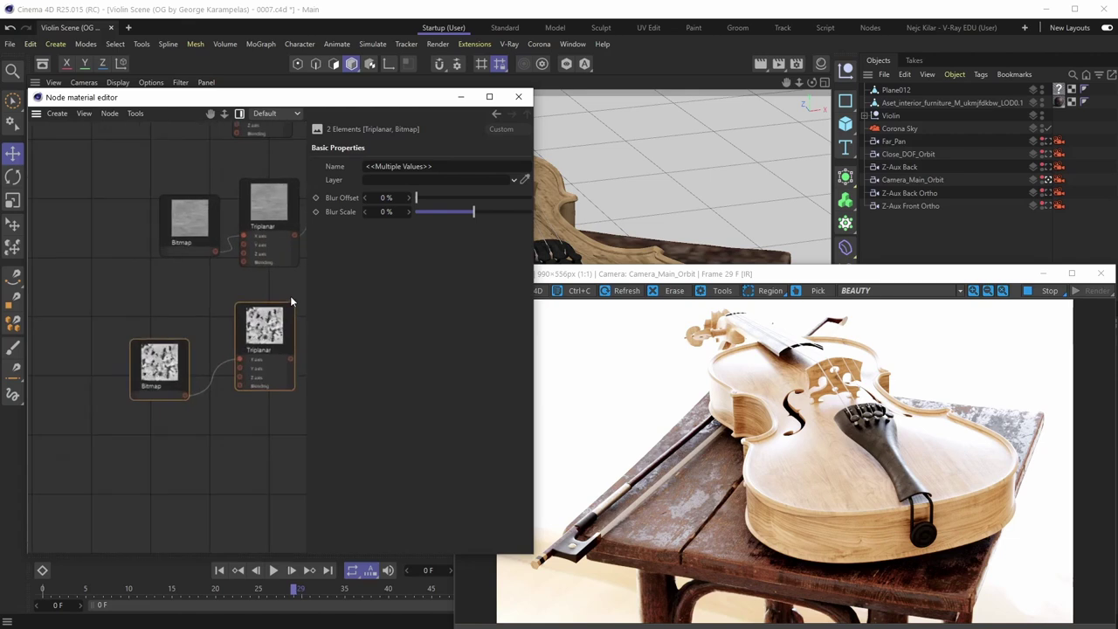
click(286, 323)
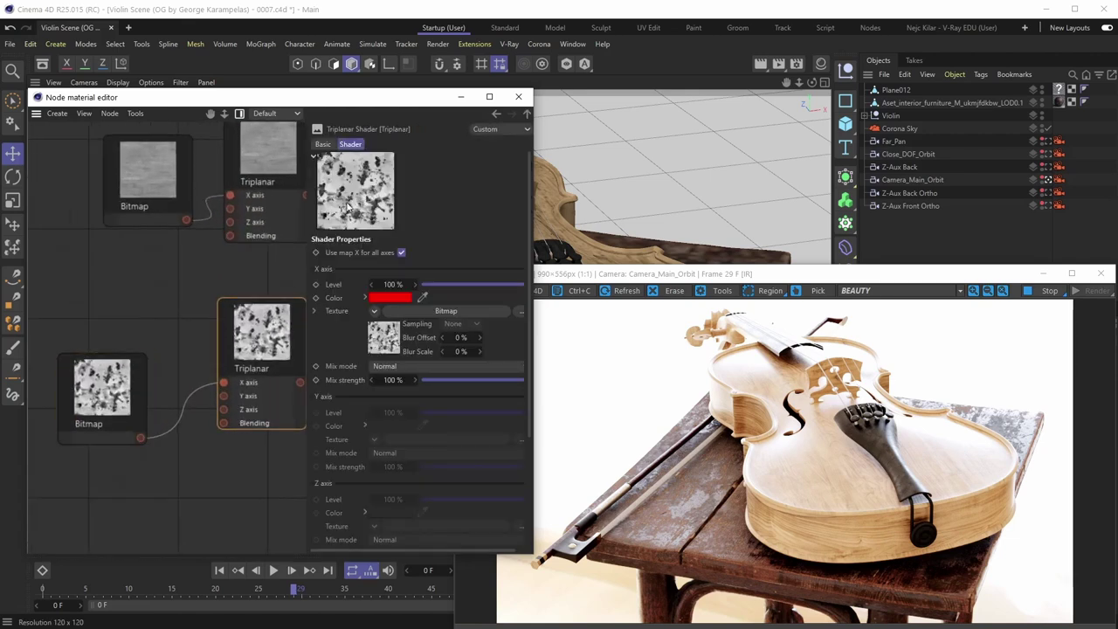
Connect the speckled Triplanar node to the material's clearcoat Roughness input and inspect the violin's surface in the render.
scroll(210, 301, down, 3)
middle_drag(288, 118, 276, 222)
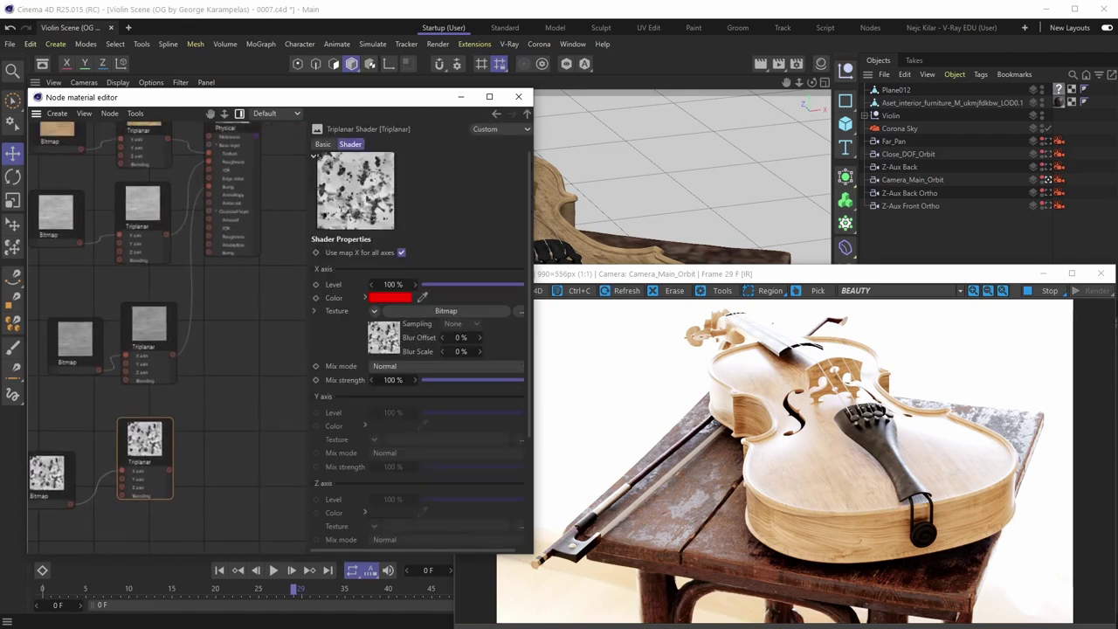
scroll(262, 253, up, 2)
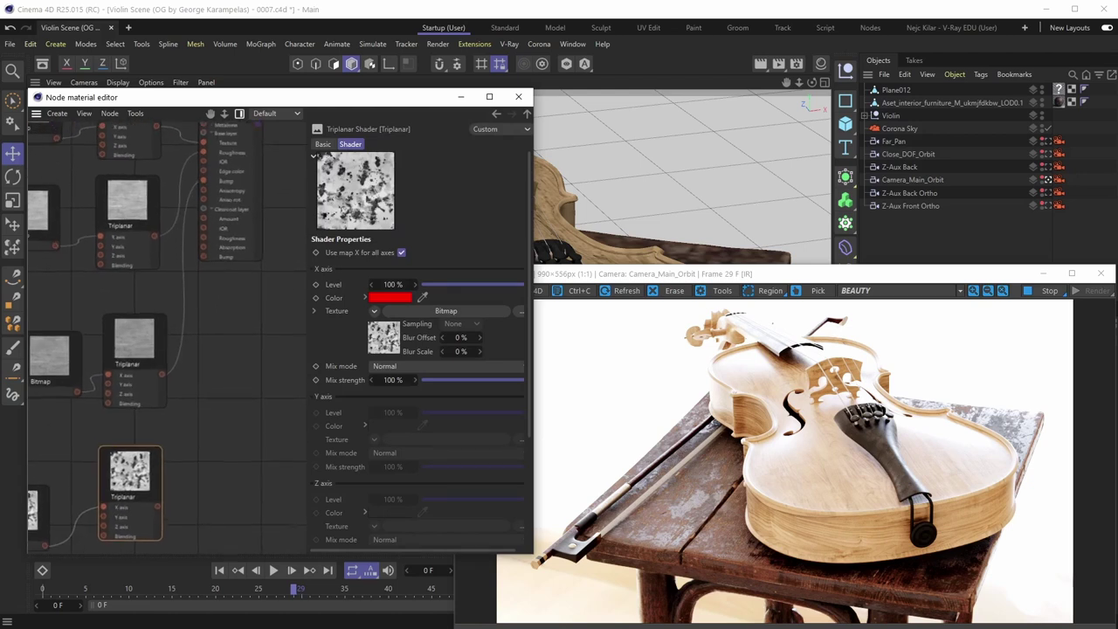
drag(158, 515, 248, 232)
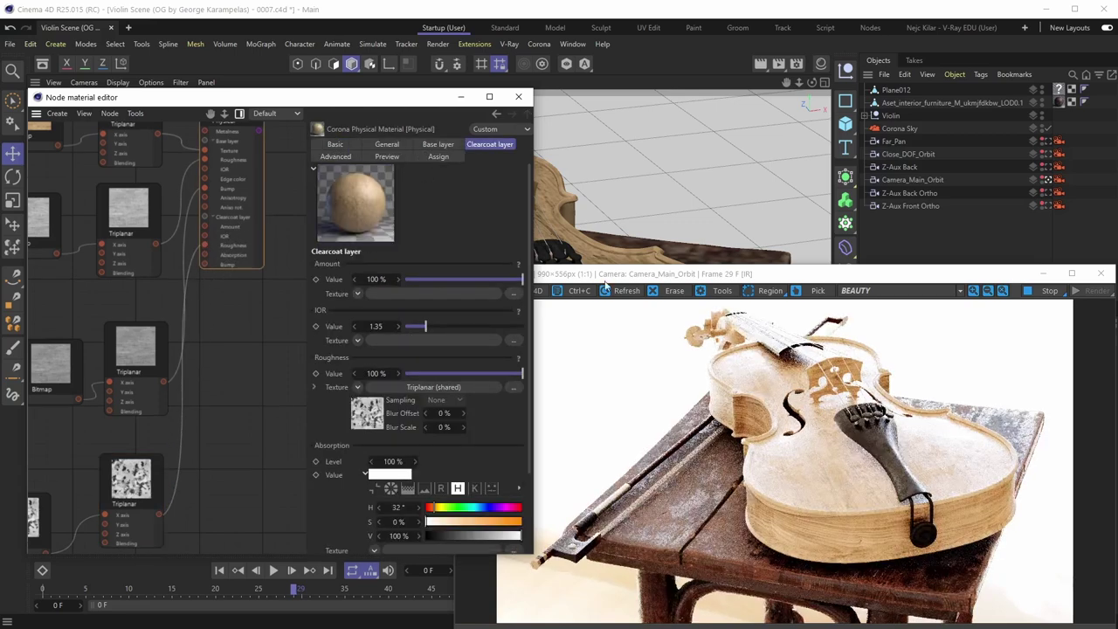
scroll(945, 471, up, 1)
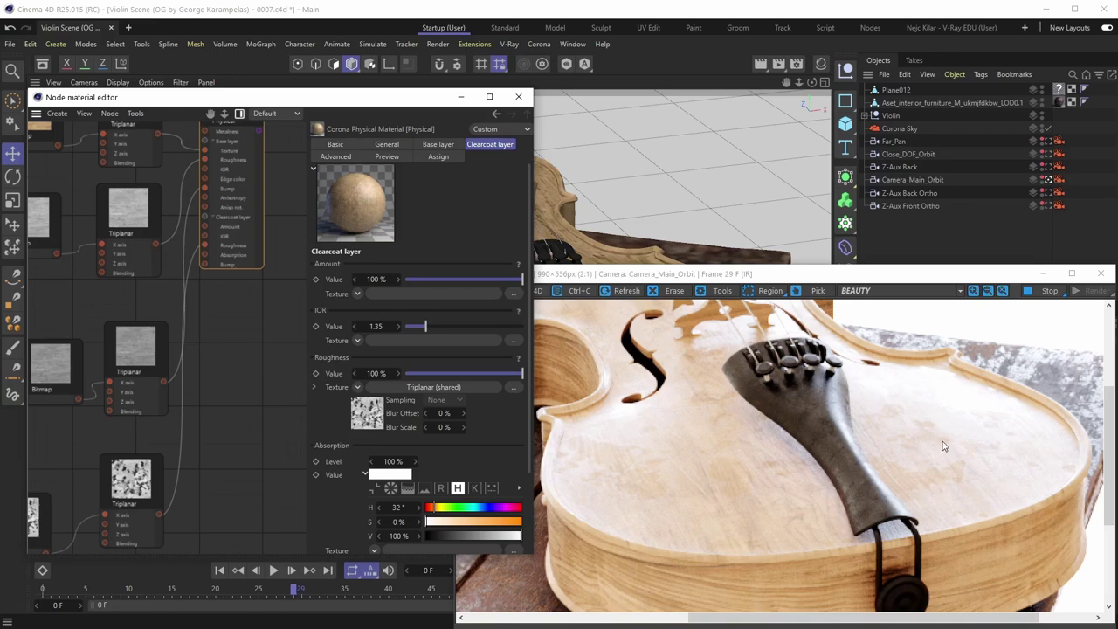
Add a Corona Color Mix shader and wire it between the speckled Triplanar node and the material's clearcoat Roughness input.
scroll(239, 349, down, 3)
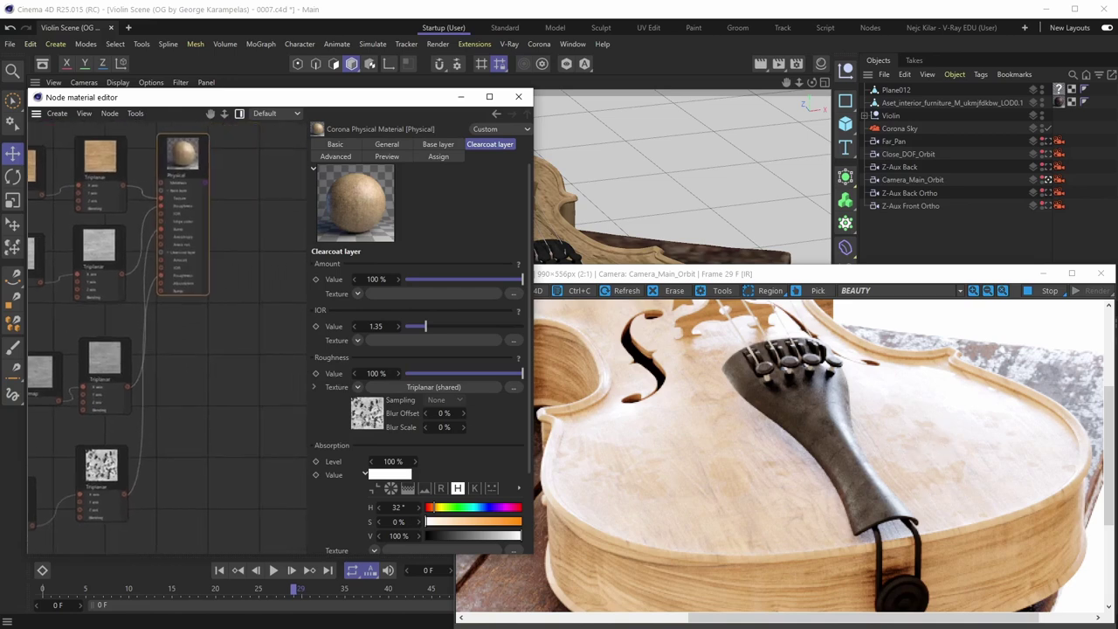
scroll(253, 265, down, 1)
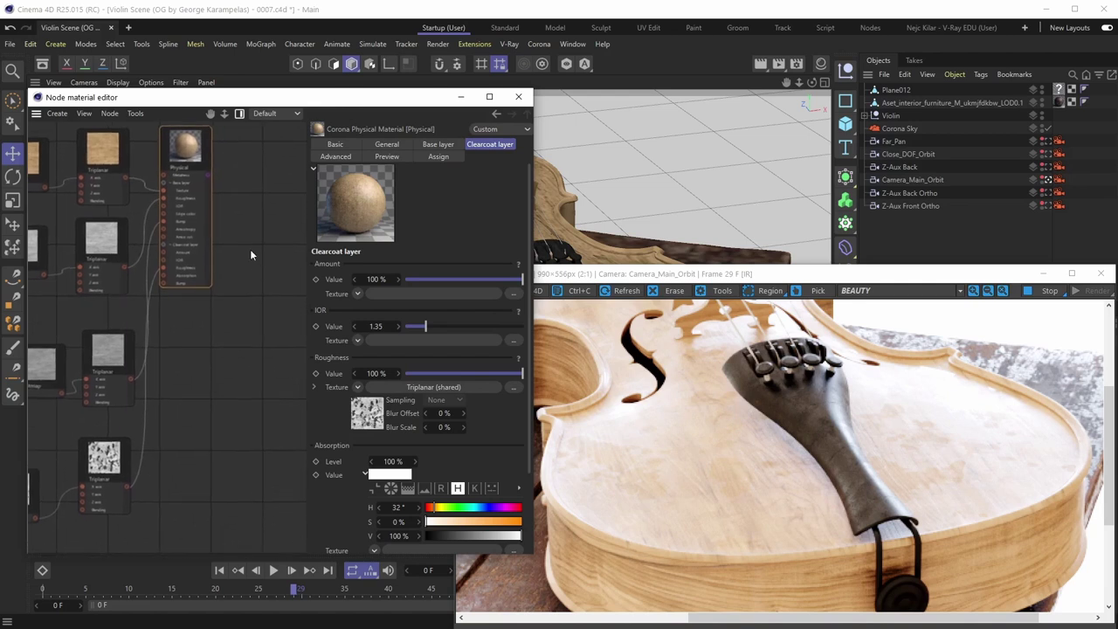
right_click(237, 179)
mouse_move(249, 222)
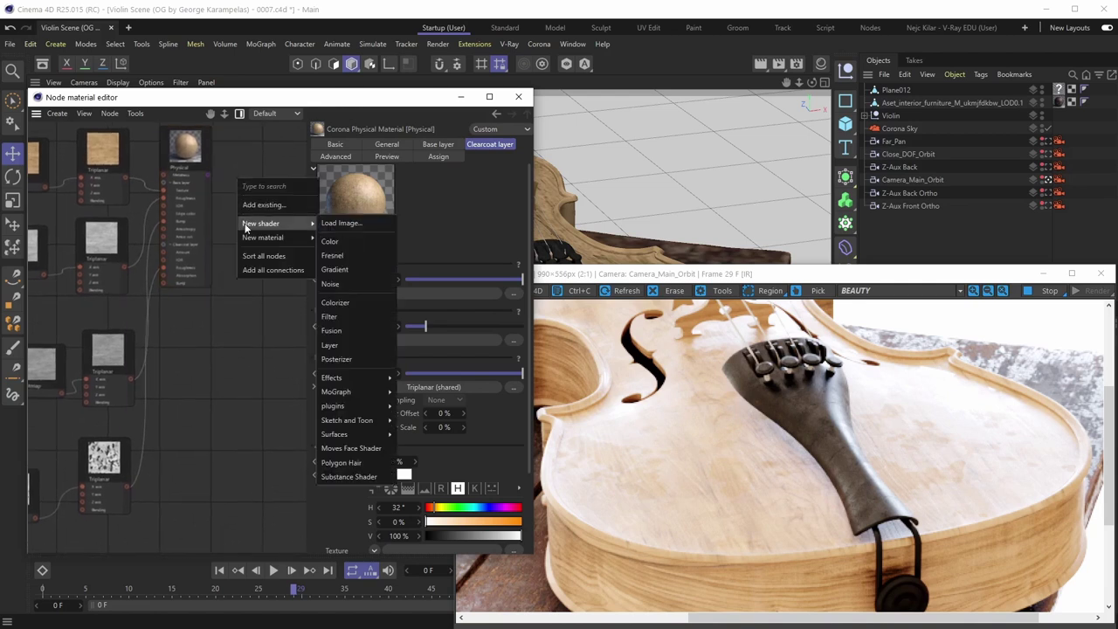
mouse_move(338, 408)
mouse_move(420, 405)
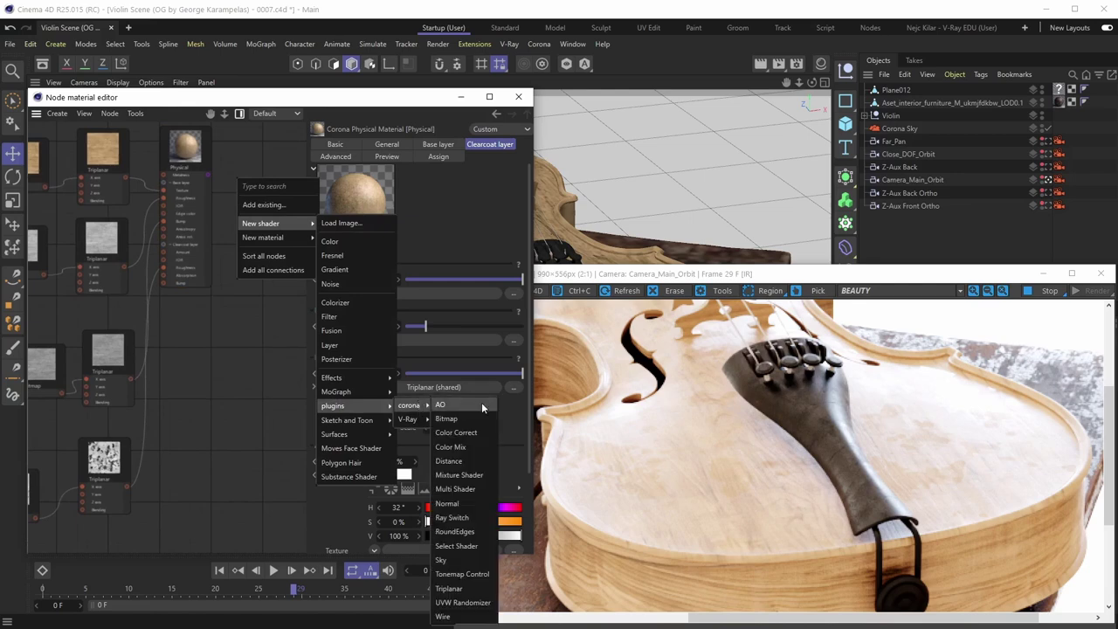
click(451, 447)
drag(253, 190, 220, 408)
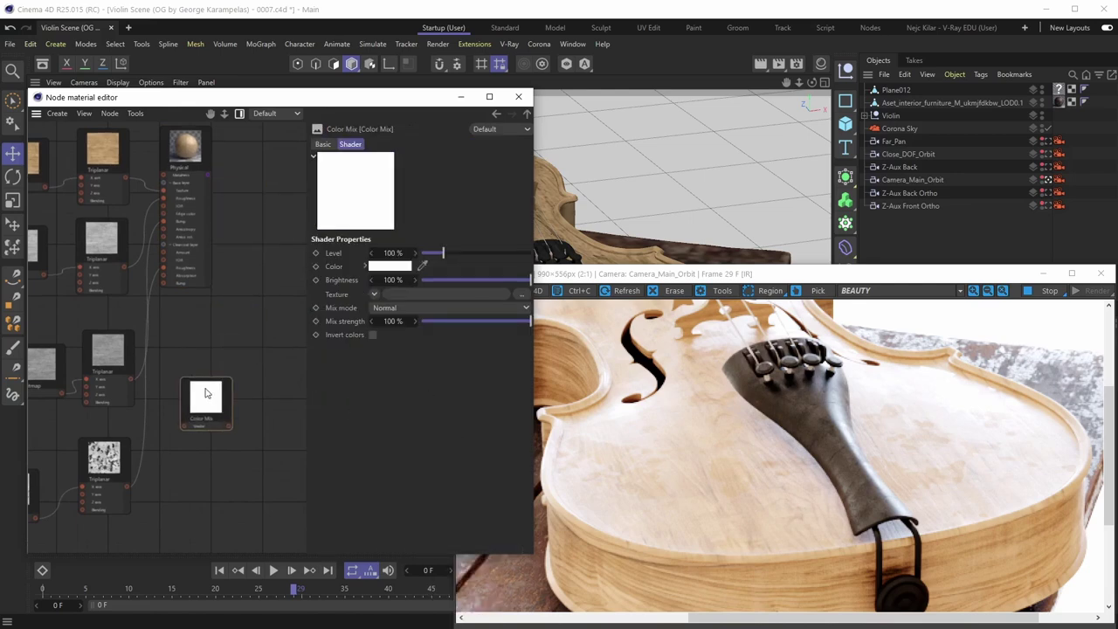
drag(130, 487, 167, 265)
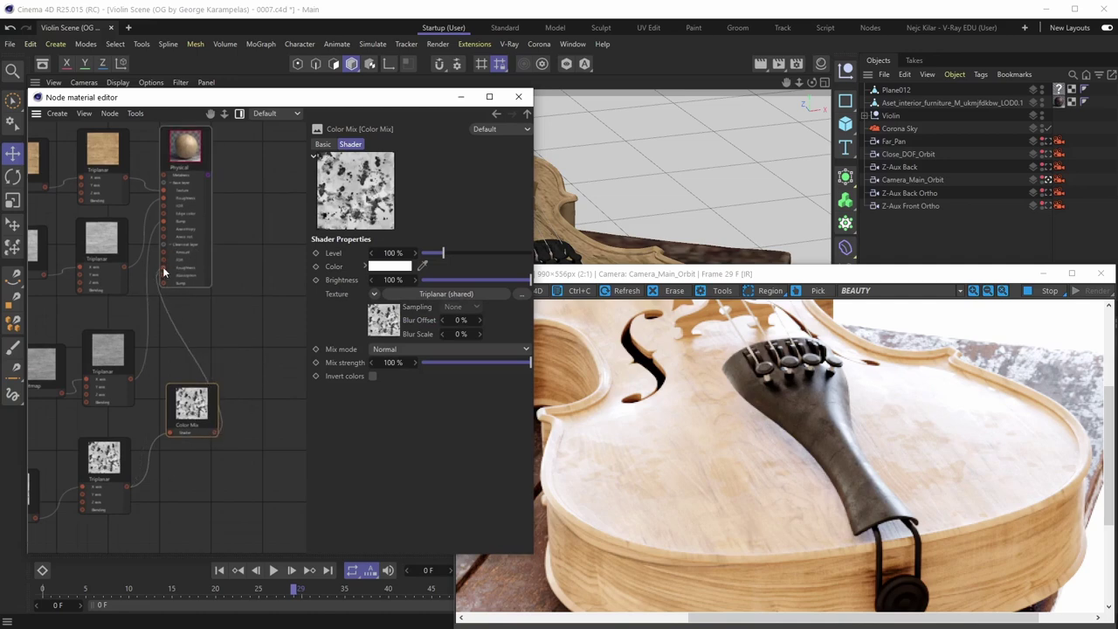
Lower the Physical material's clearcoat roughness value to 50%.
click(207, 256)
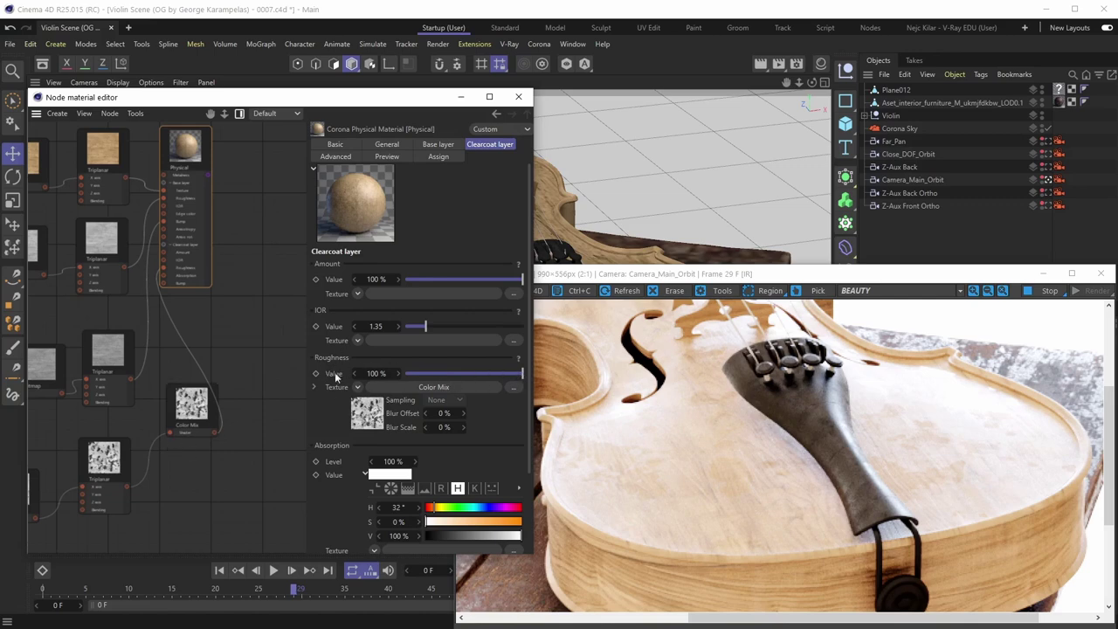
drag(522, 374, 467, 381)
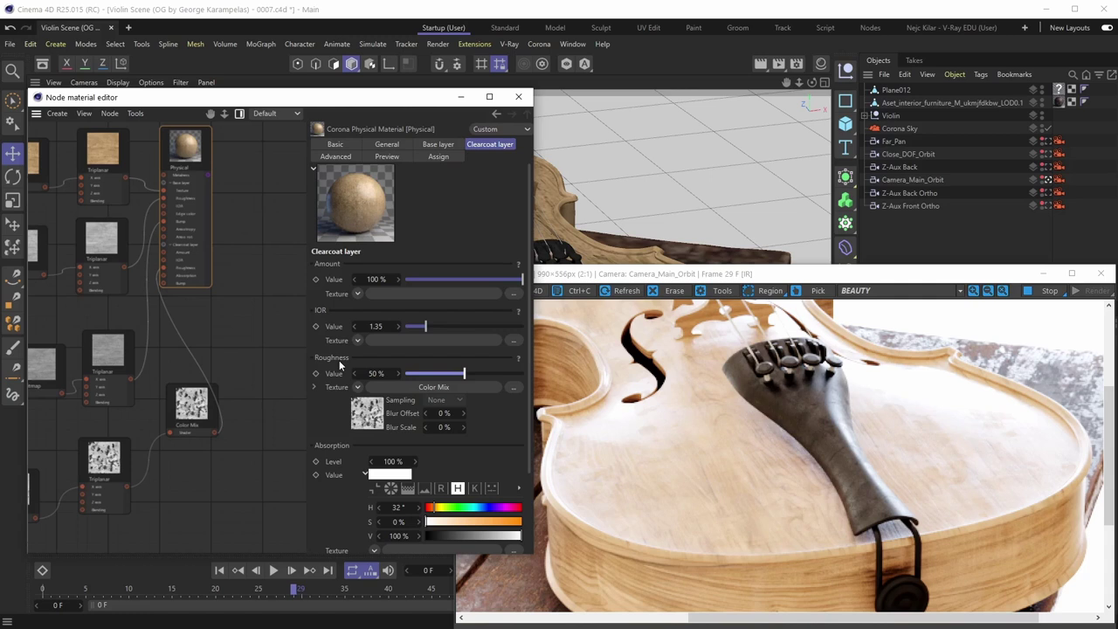
Set the Color Mix shader's mix strength to 50% and check its color swatch.
click(183, 408)
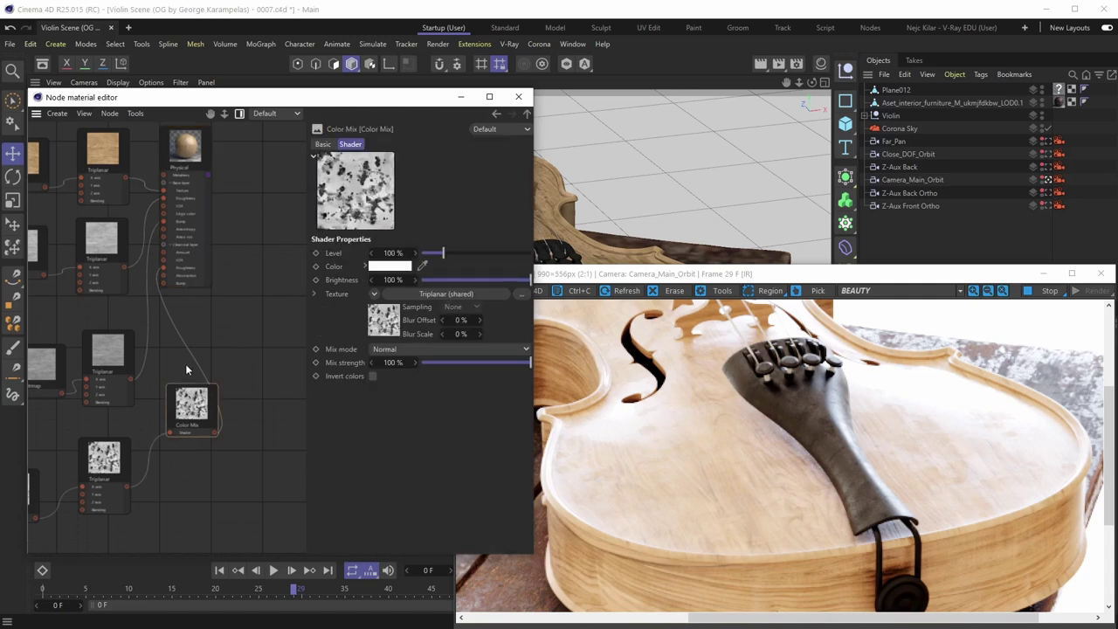
middle_drag(201, 359, 206, 362)
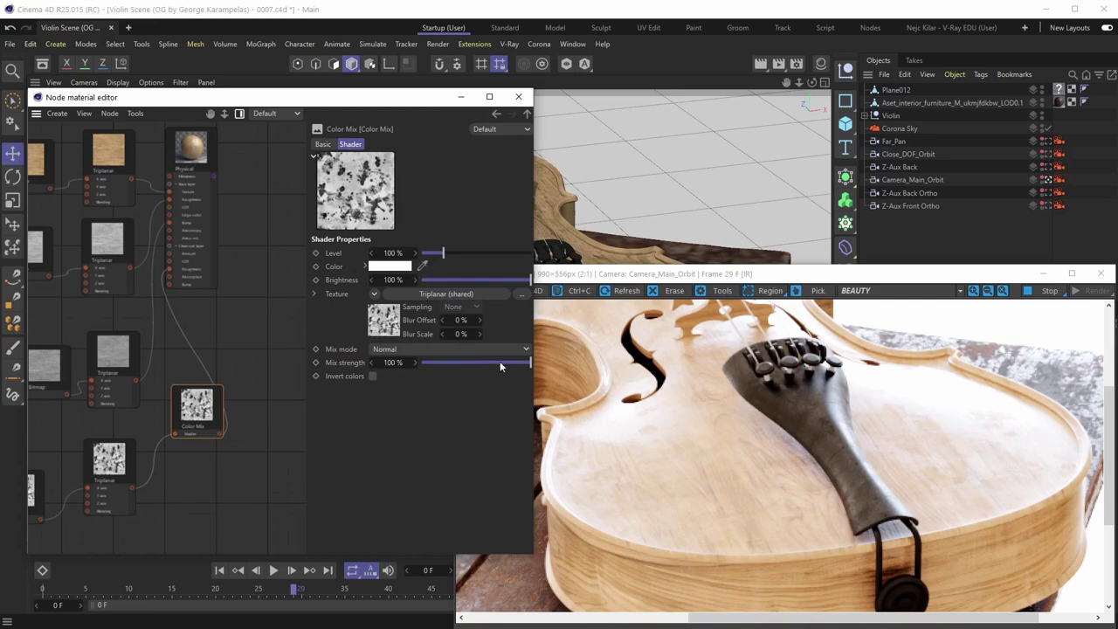
drag(504, 363, 473, 361)
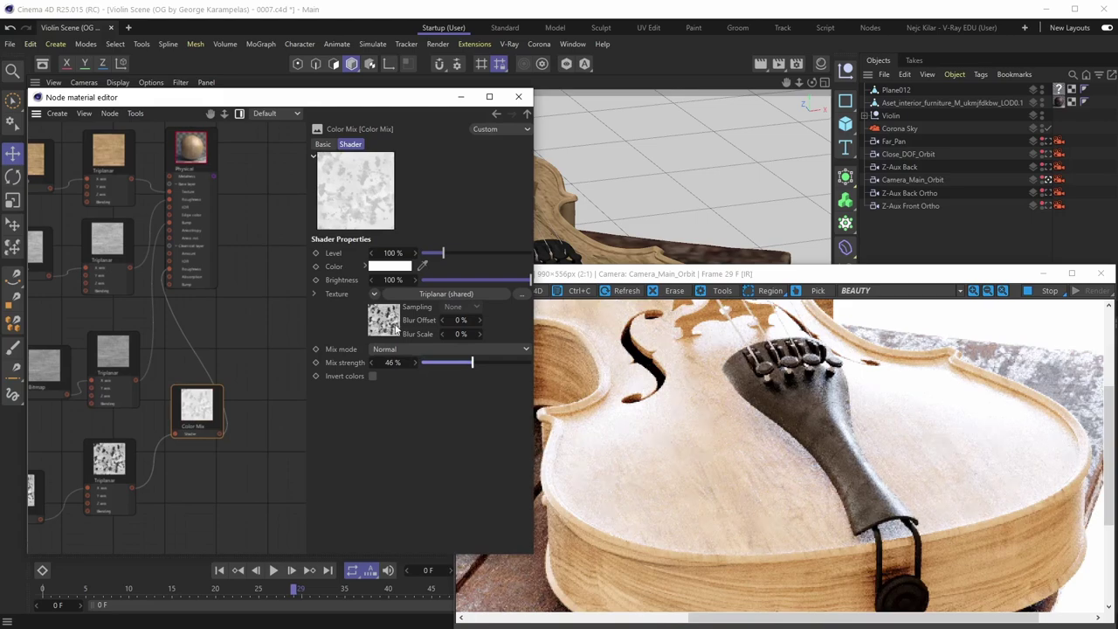
drag(472, 363, 477, 362)
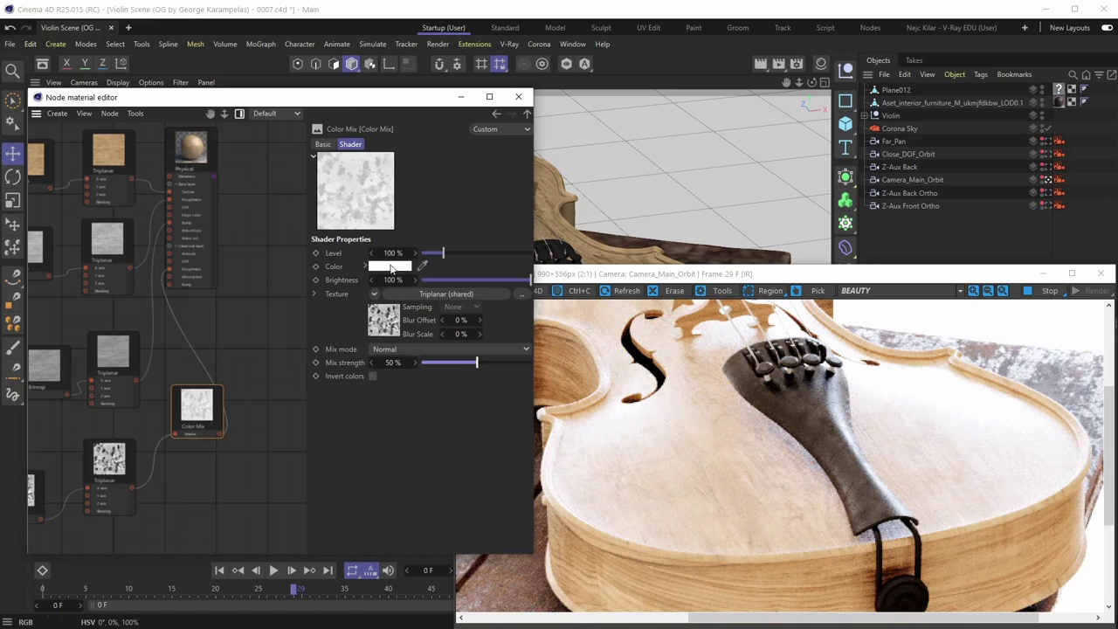
mouse_move(400, 271)
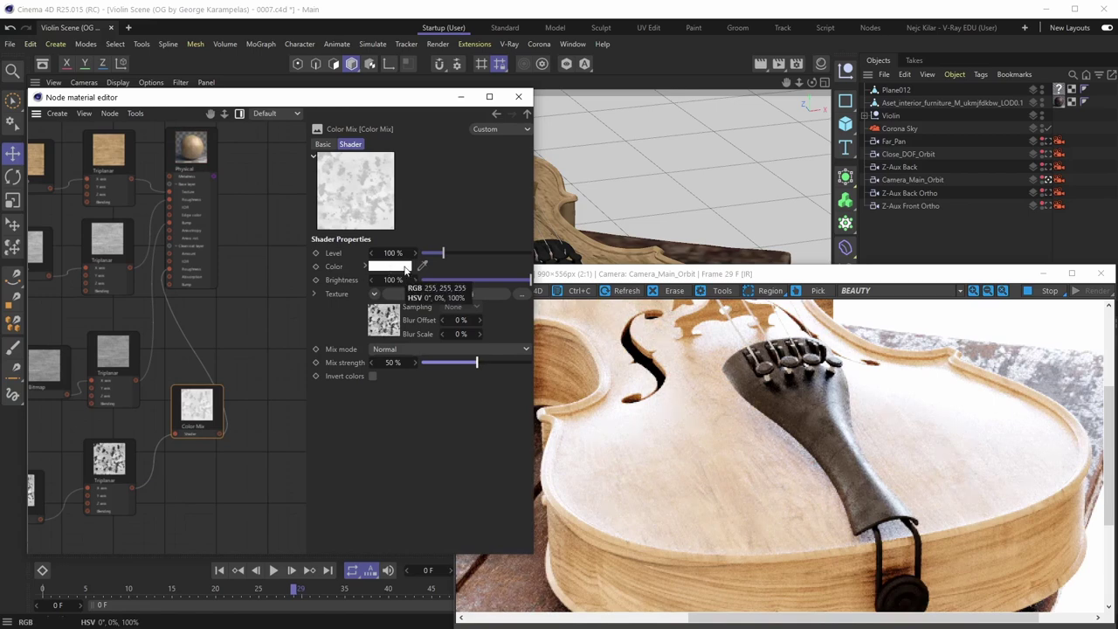
click(384, 271)
drag(394, 274, 391, 304)
click(507, 307)
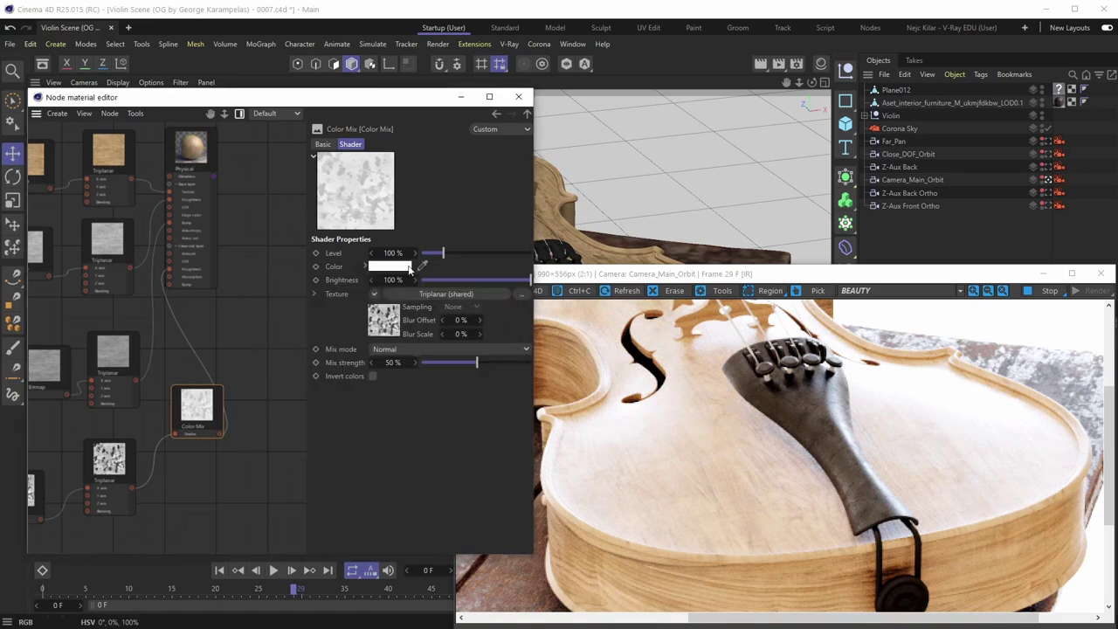
Set the Color Mix shader's brightness to 25% and its mix strength to 13%.
drag(530, 279, 429, 279)
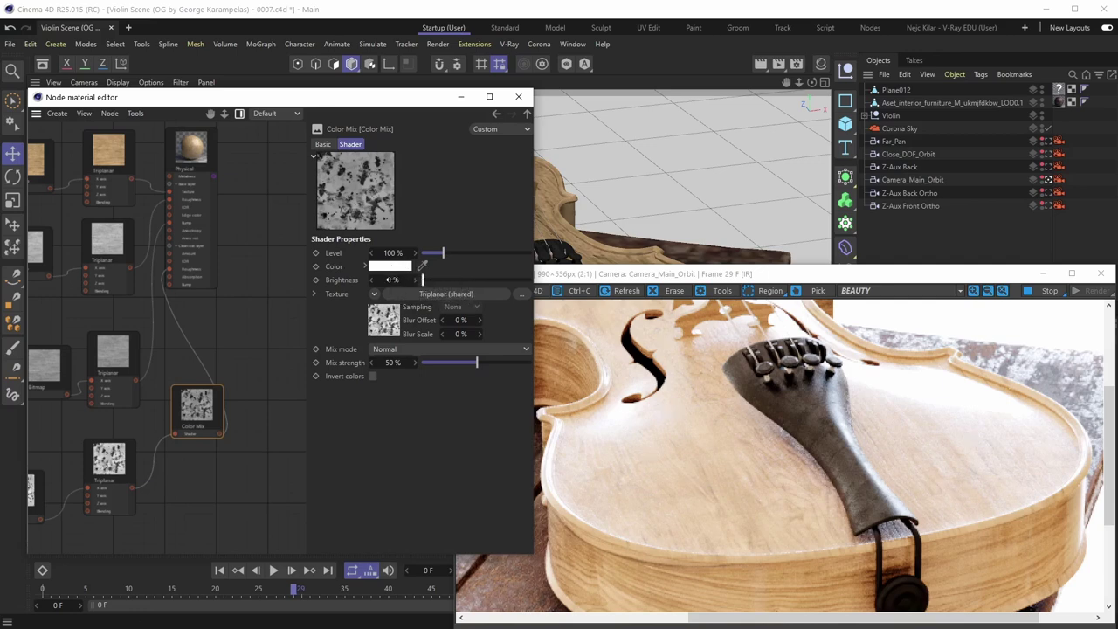
drag(394, 361, 381, 362)
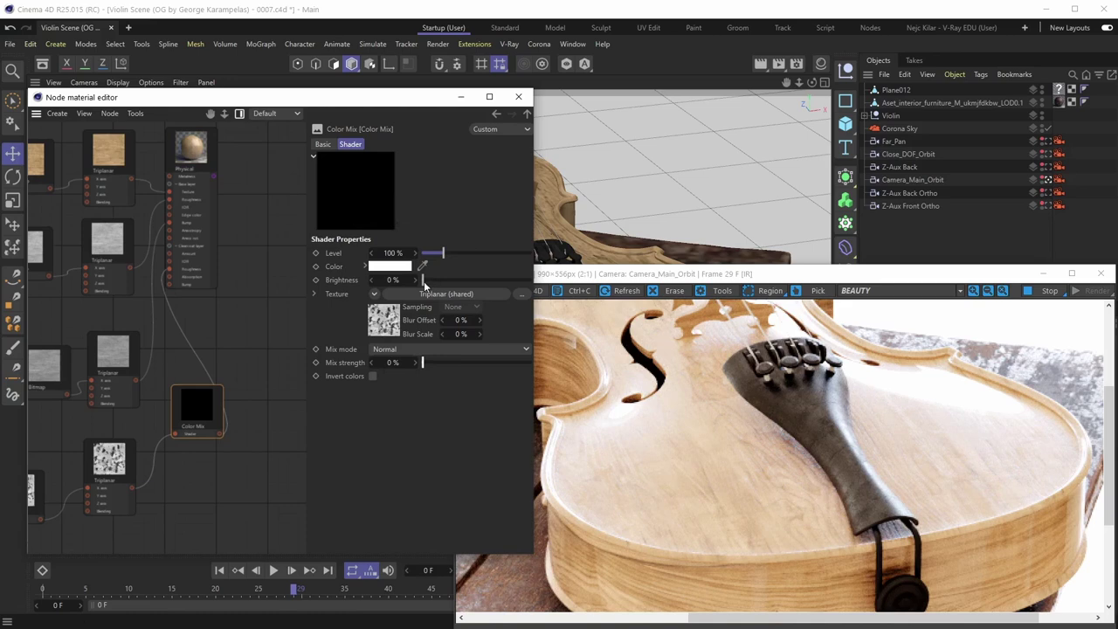
drag(425, 284, 445, 287)
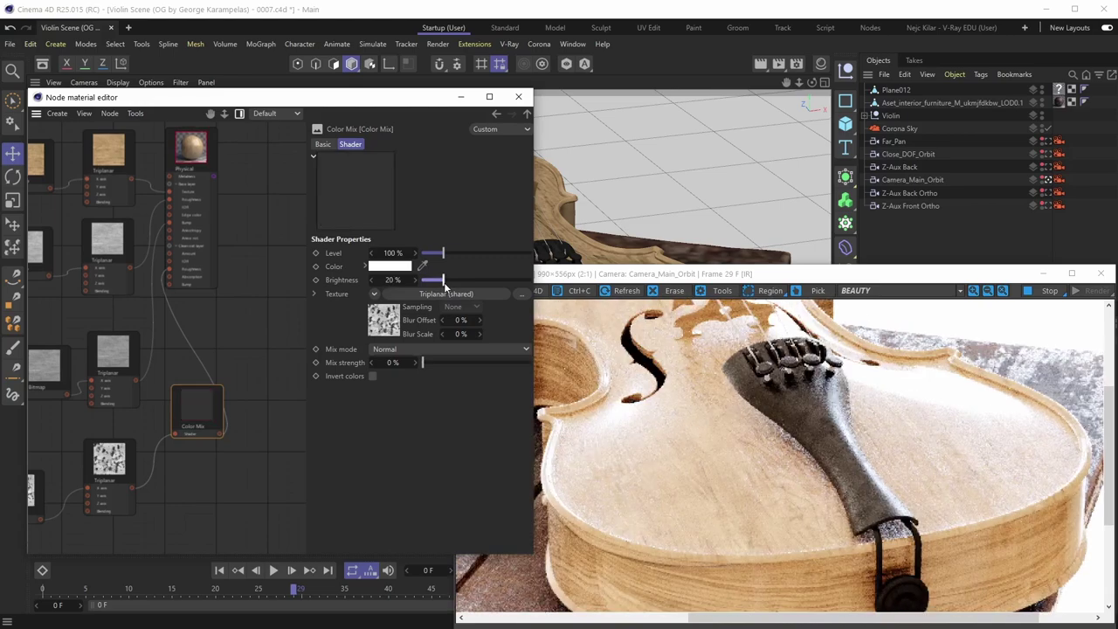
drag(444, 287, 450, 283)
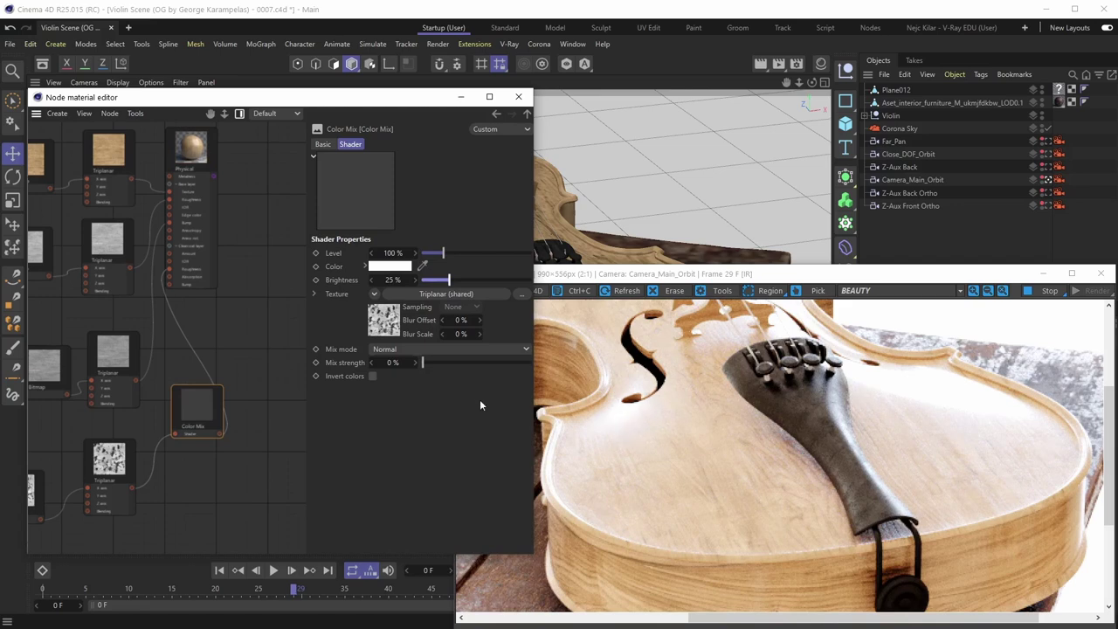
drag(423, 365, 438, 368)
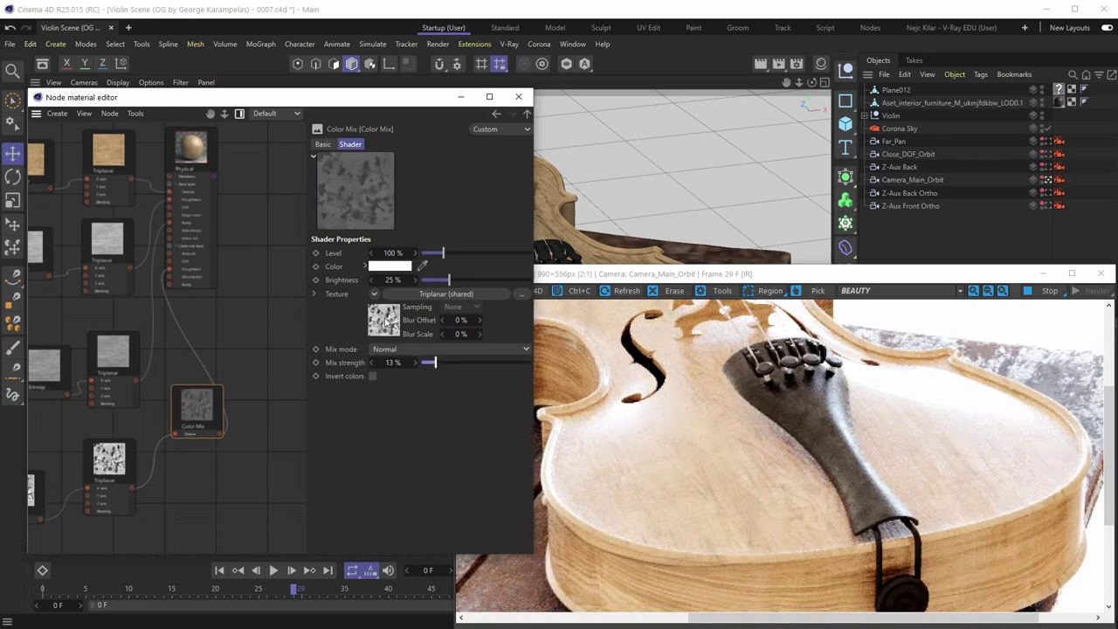
Set the material's clearcoat roughness to 100% and shift the Color Mix node slightly closer to the Triplanar nodes.
click(203, 160)
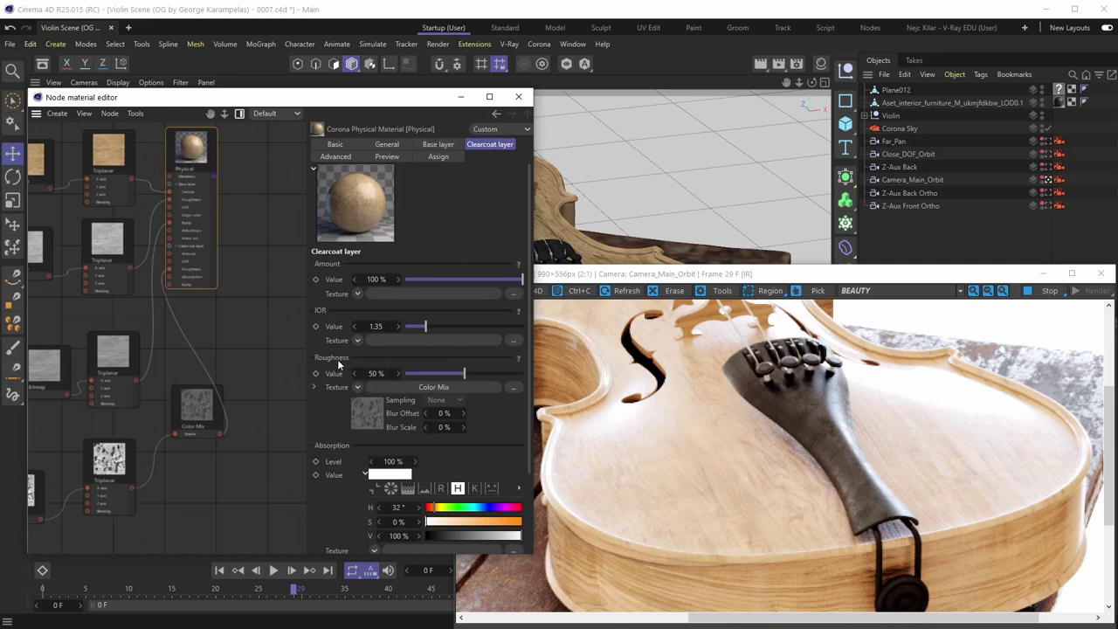
drag(466, 374, 546, 372)
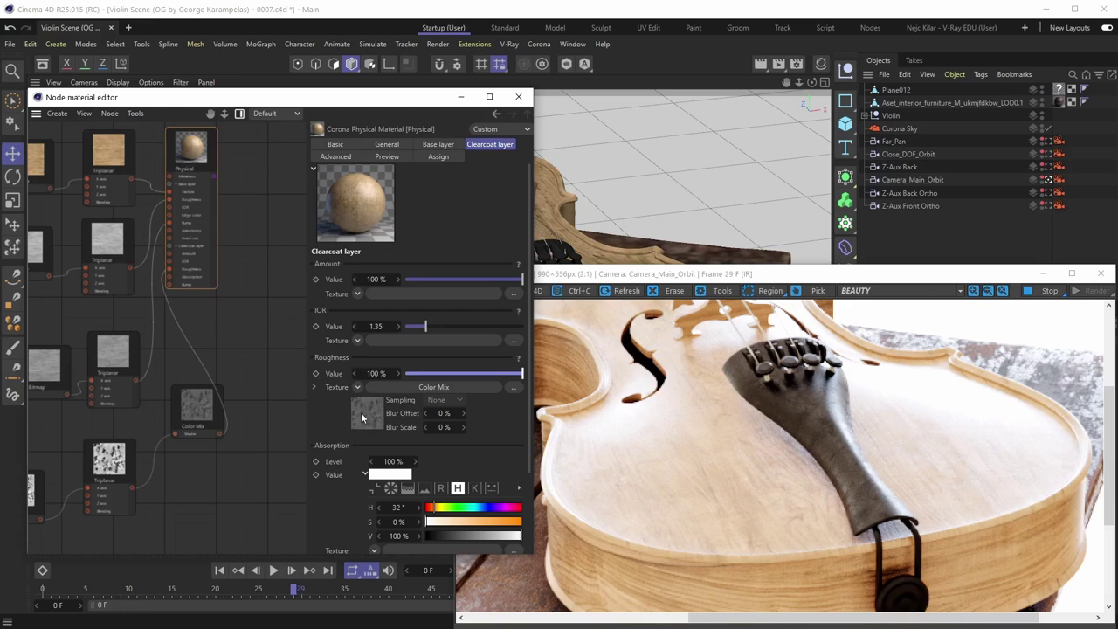
click(209, 406)
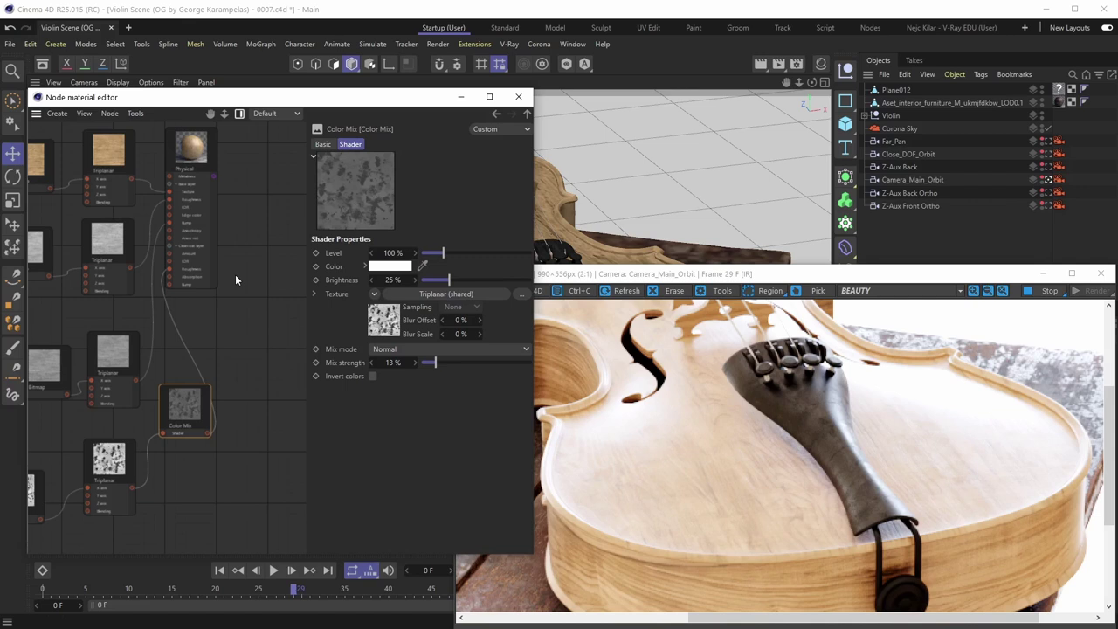
key(h)
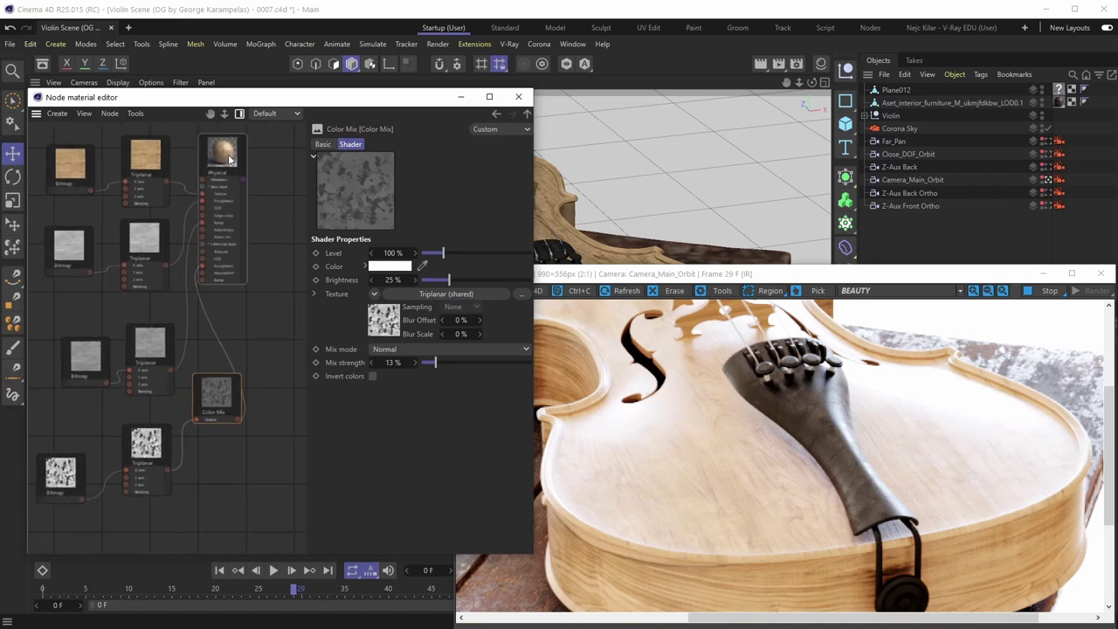
Show the material's clearcoat Bump settings and move the cloudy Bitmap and its Triplanar node below the speckled pair.
click(230, 160)
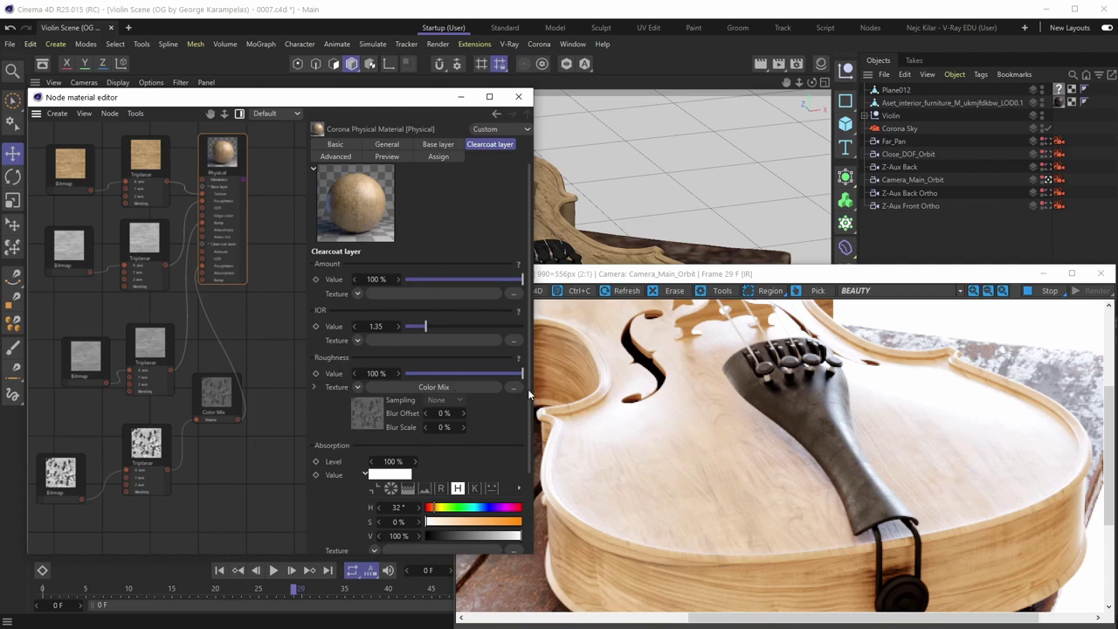
drag(529, 389, 522, 490)
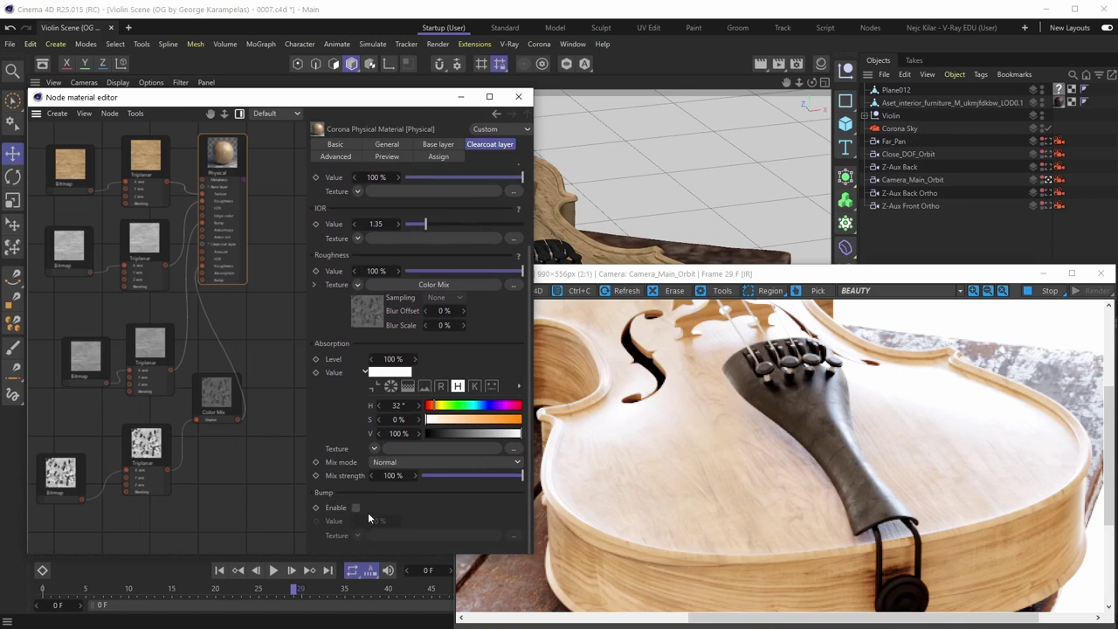
scroll(166, 332, down, 3)
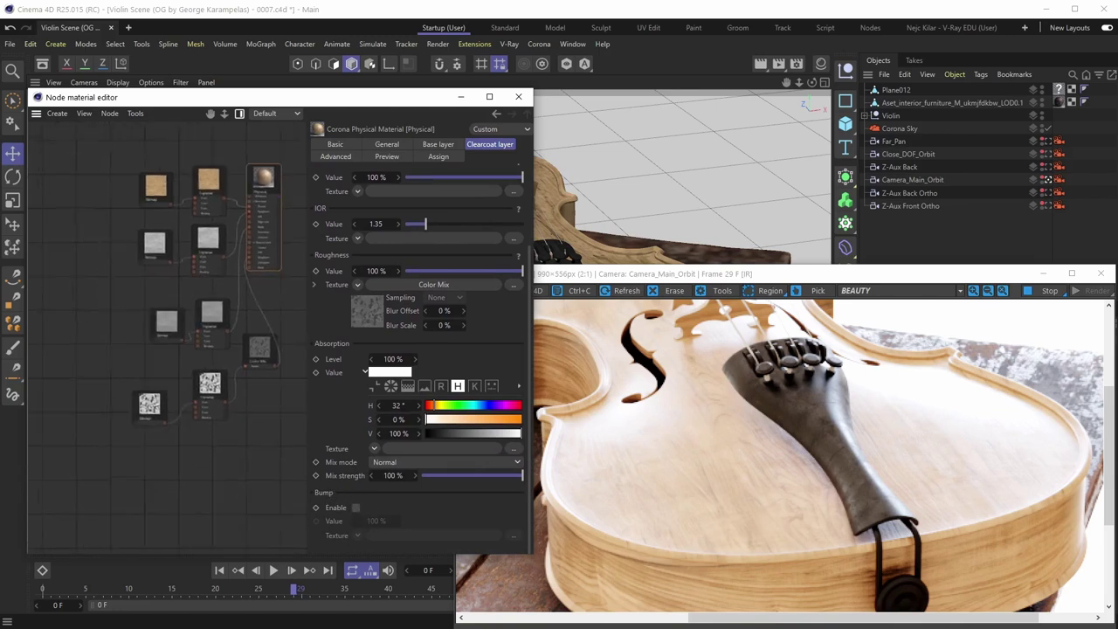
drag(103, 468, 34, 402)
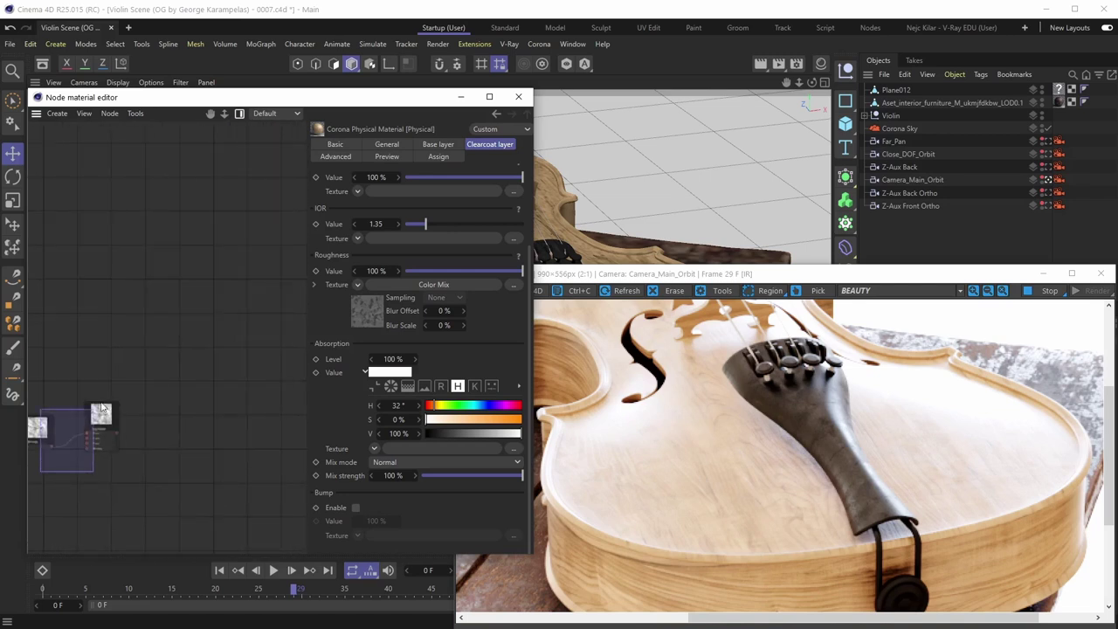
key(h)
drag(161, 359, 283, 362)
click(282, 342)
scroll(282, 343, up, 5)
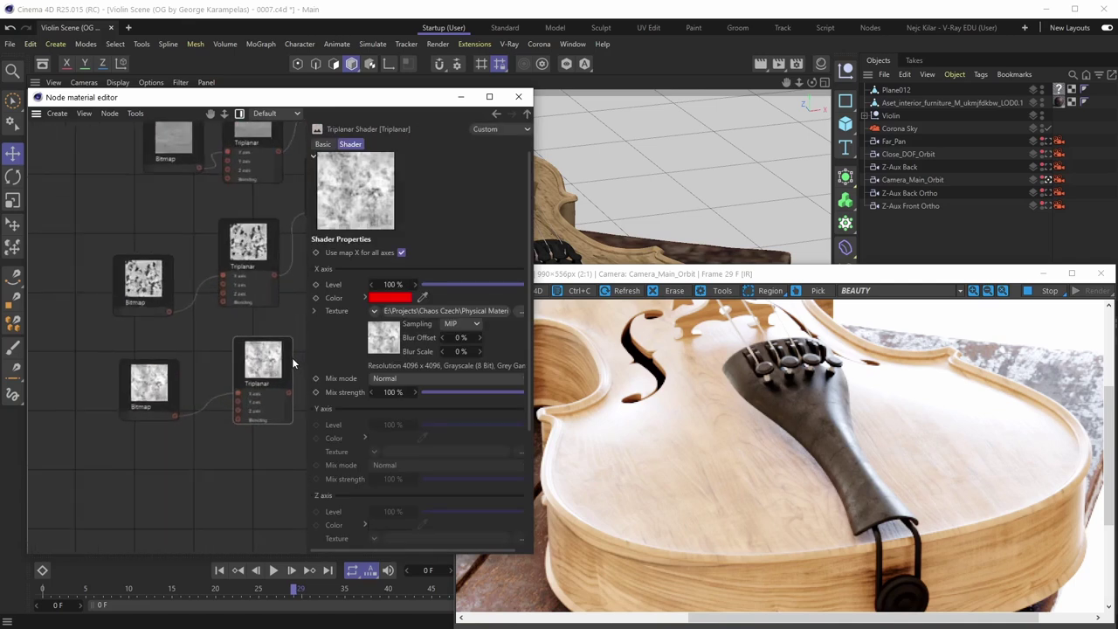
scroll(276, 281, down, 6)
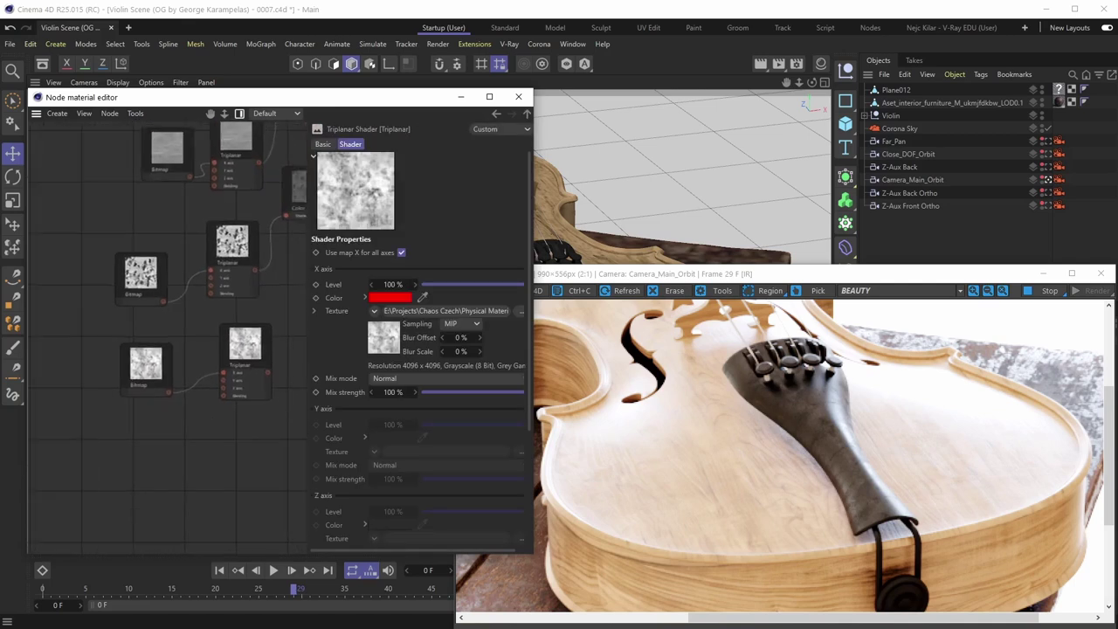
Connect the cloudy Triplanar node to the material's clearcoat Bump input and enable the clearcoat bump.
drag(167, 490, 212, 152)
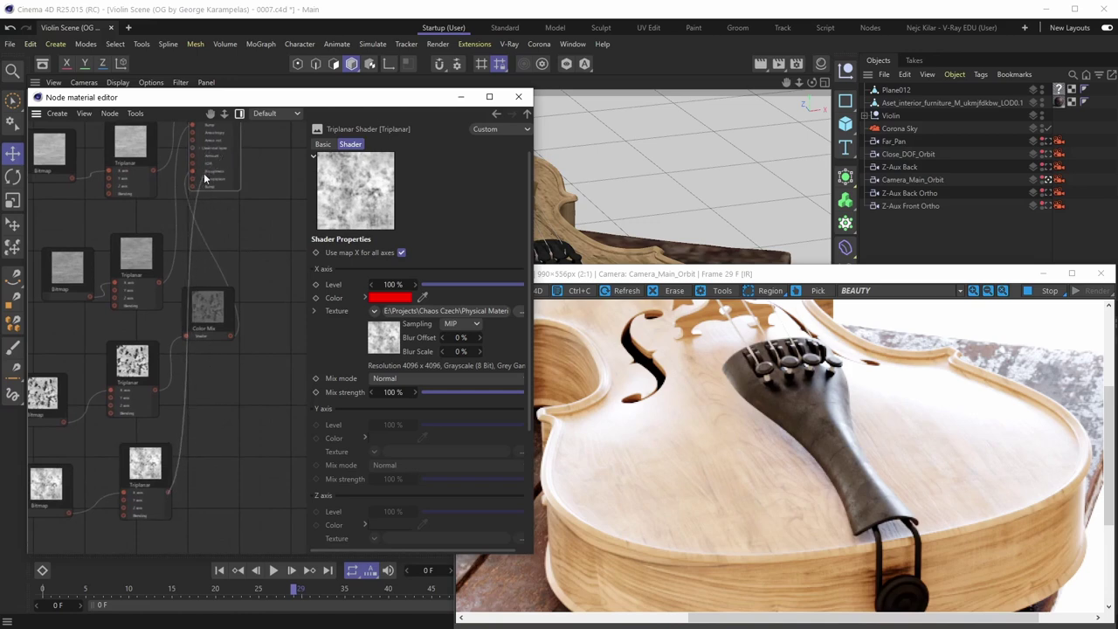
middle_drag(228, 207, 243, 239)
middle_drag(229, 136, 234, 150)
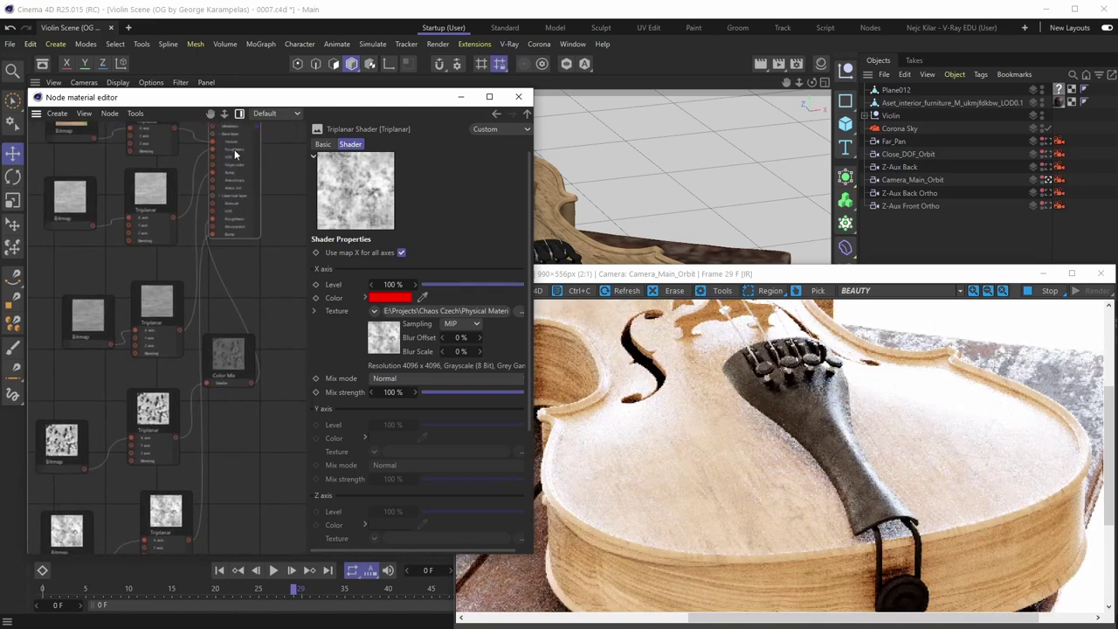
click(234, 149)
scroll(530, 262, down, 2)
scroll(379, 463, down, 2)
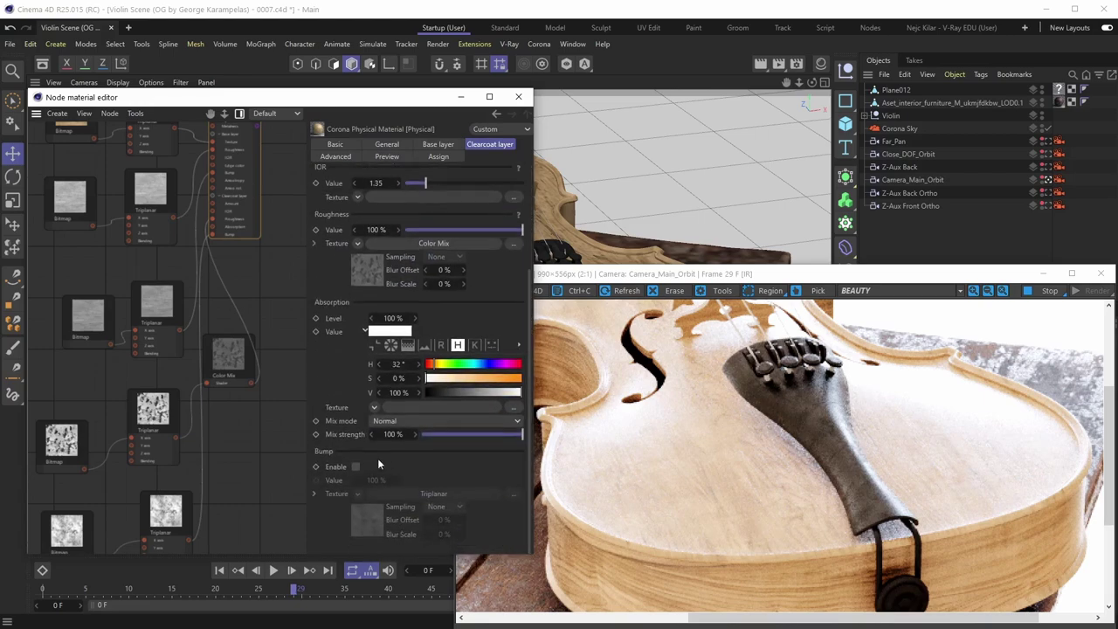
click(355, 466)
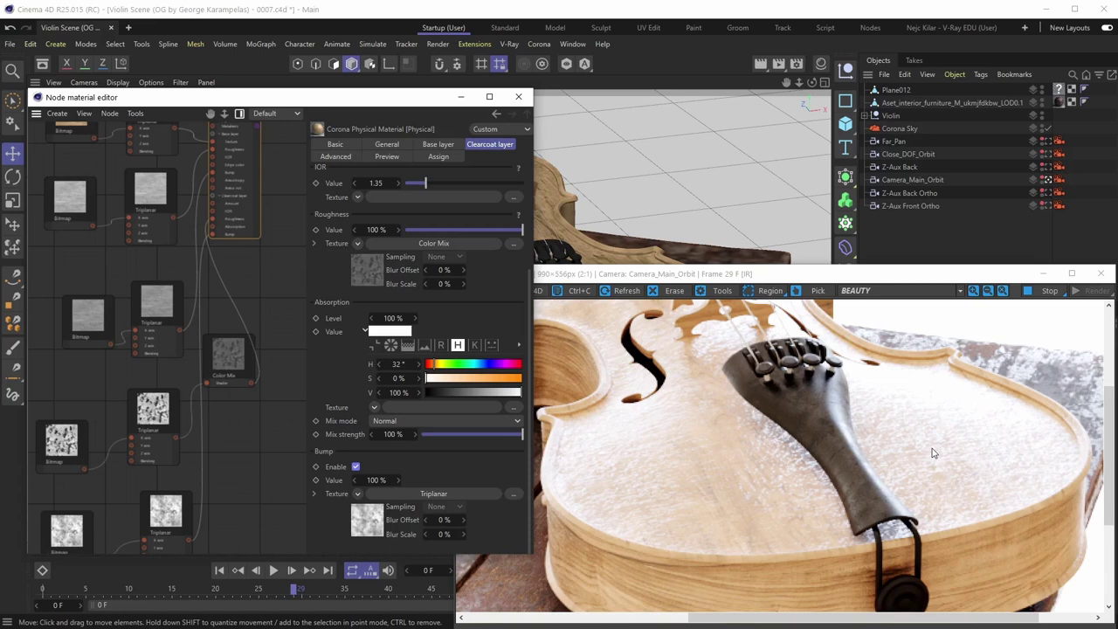
Disable the clearcoat bump and inspect the violin's surface close up in the render.
click(356, 466)
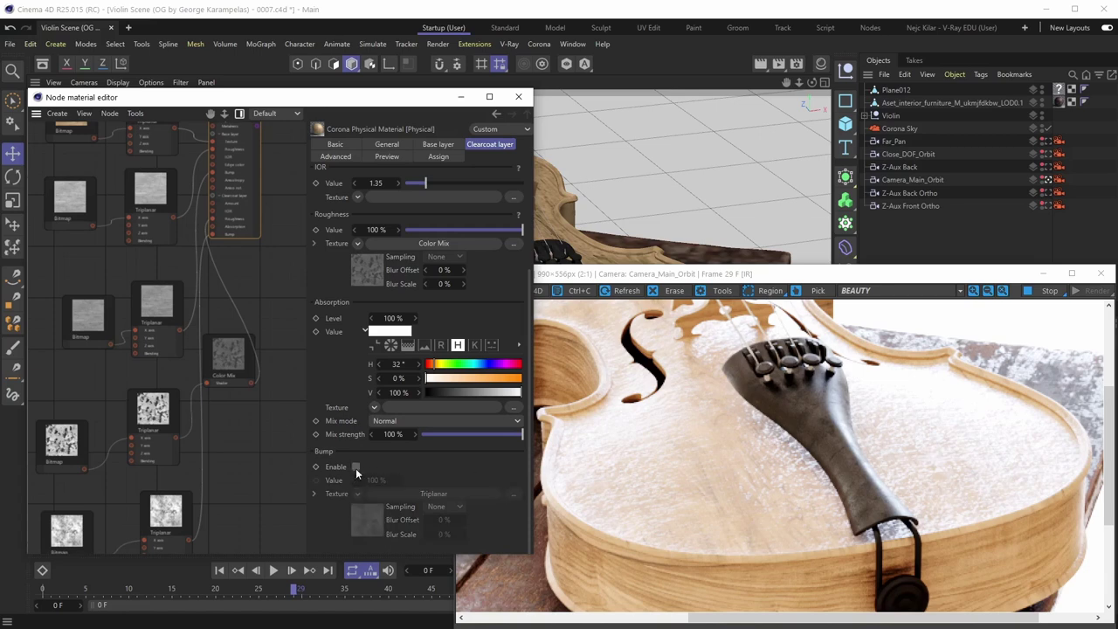
click(917, 461)
scroll(917, 461, up, 2)
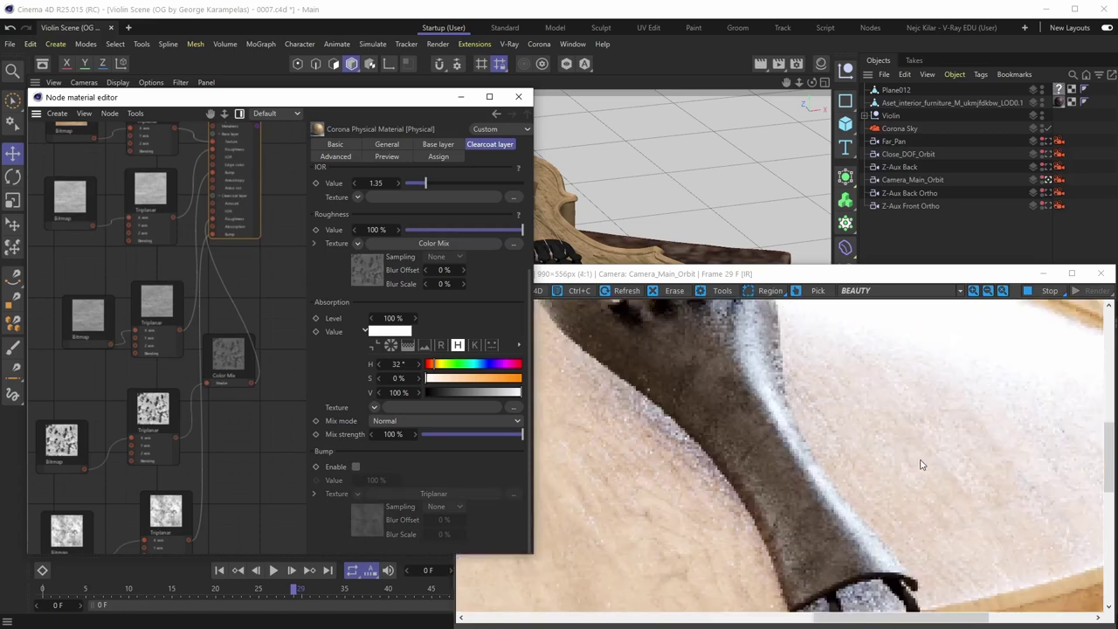
drag(846, 456, 789, 465)
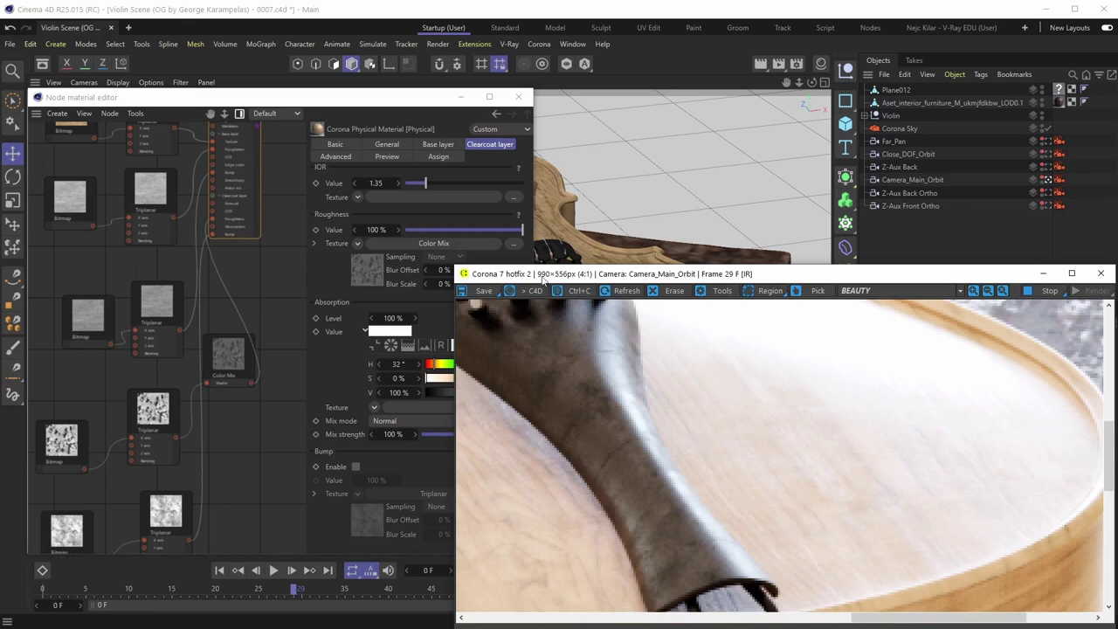
Review the material's base layer bump settings, return to the clearcoat layer, and examine the wood reflections beside the tailpiece in the render.
click(441, 144)
scroll(482, 370, down, 3)
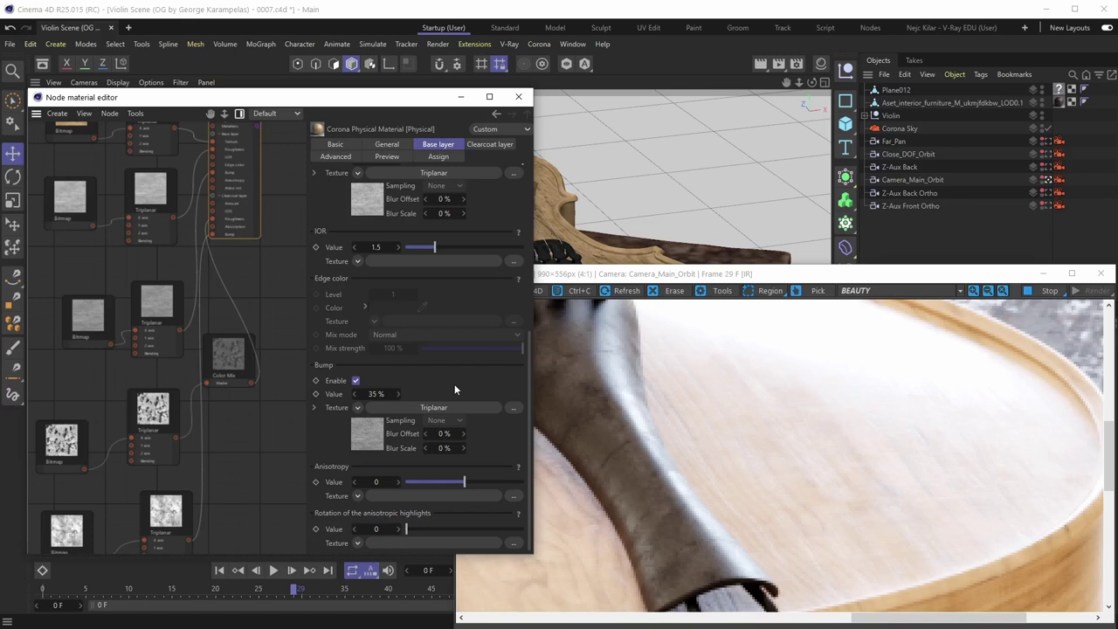
click(488, 145)
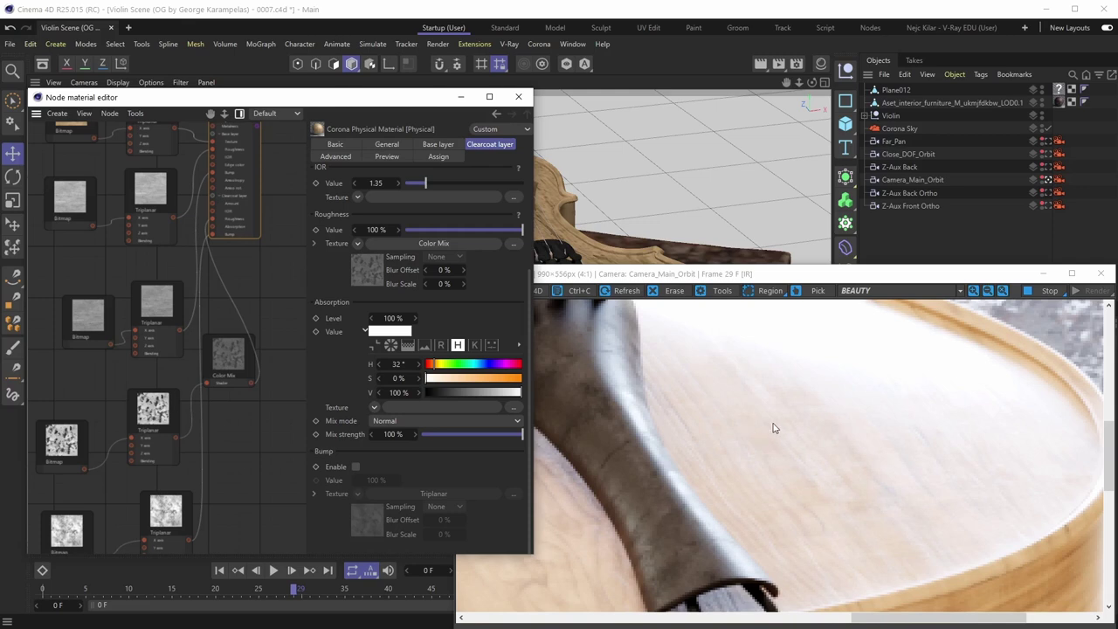
scroll(773, 428, down, 1)
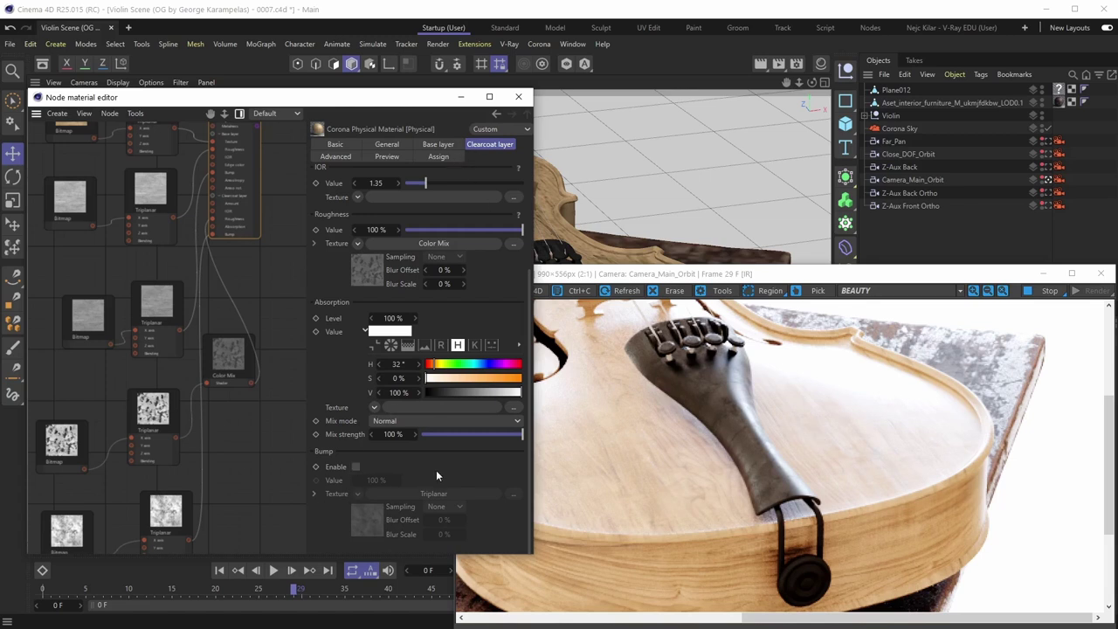
scroll(799, 421, up, 2)
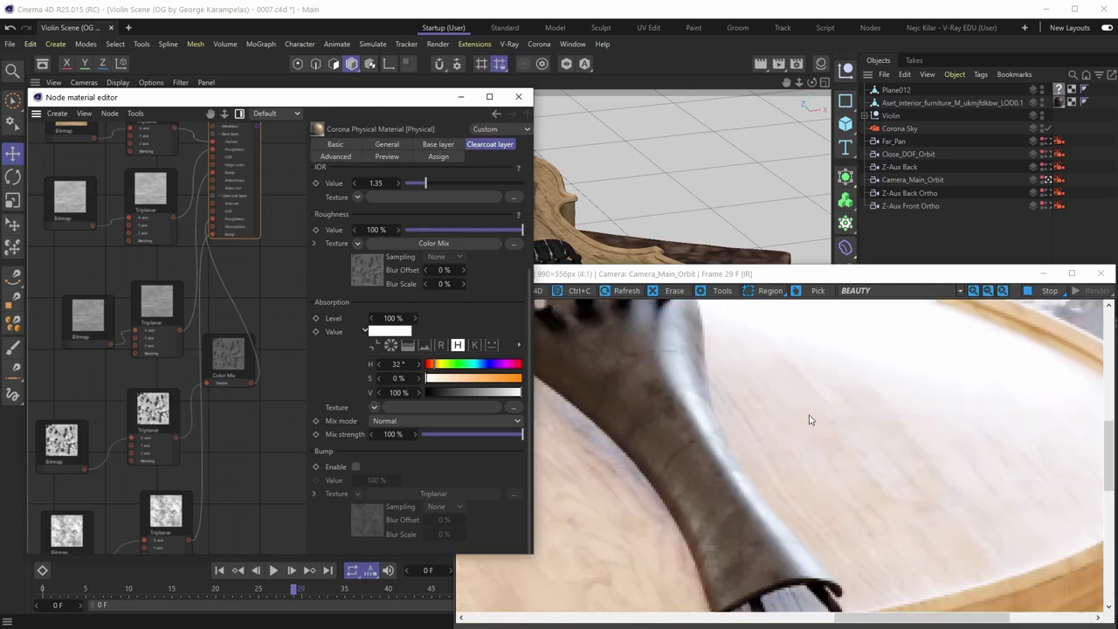
click(786, 427)
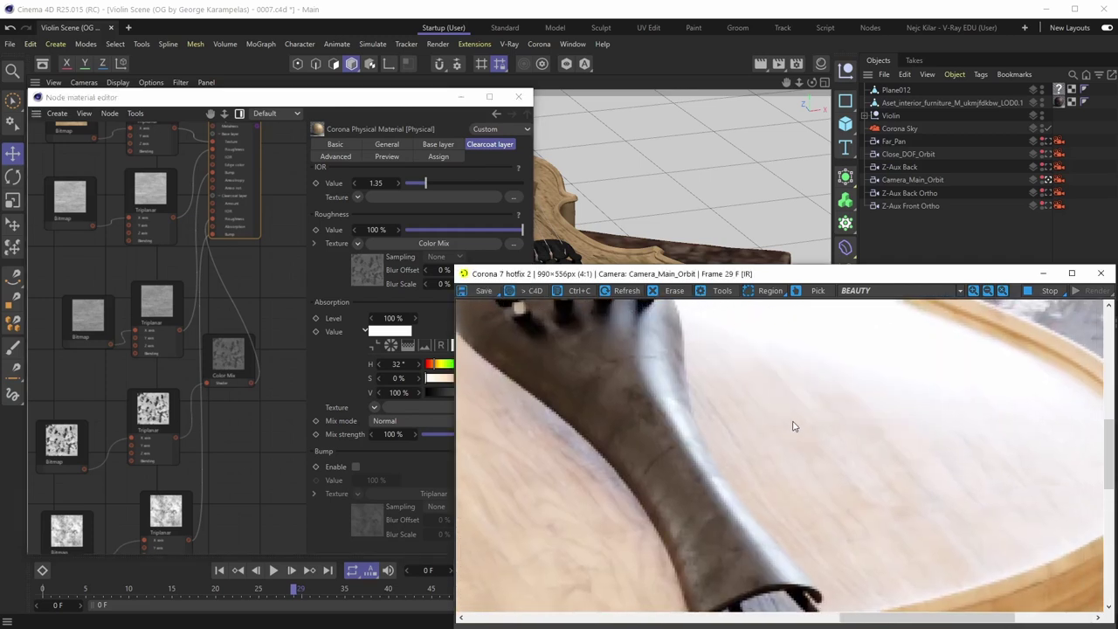
Check the material's base layer bump settings against the wood surface around the tailpiece in the render.
click(437, 144)
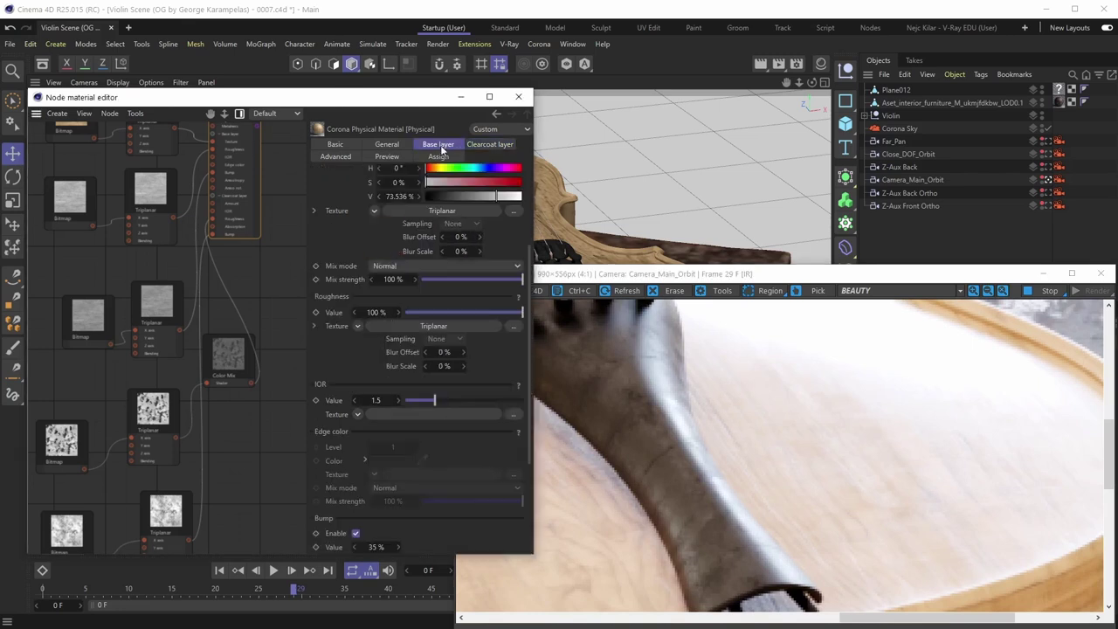
scroll(466, 536, down, 3)
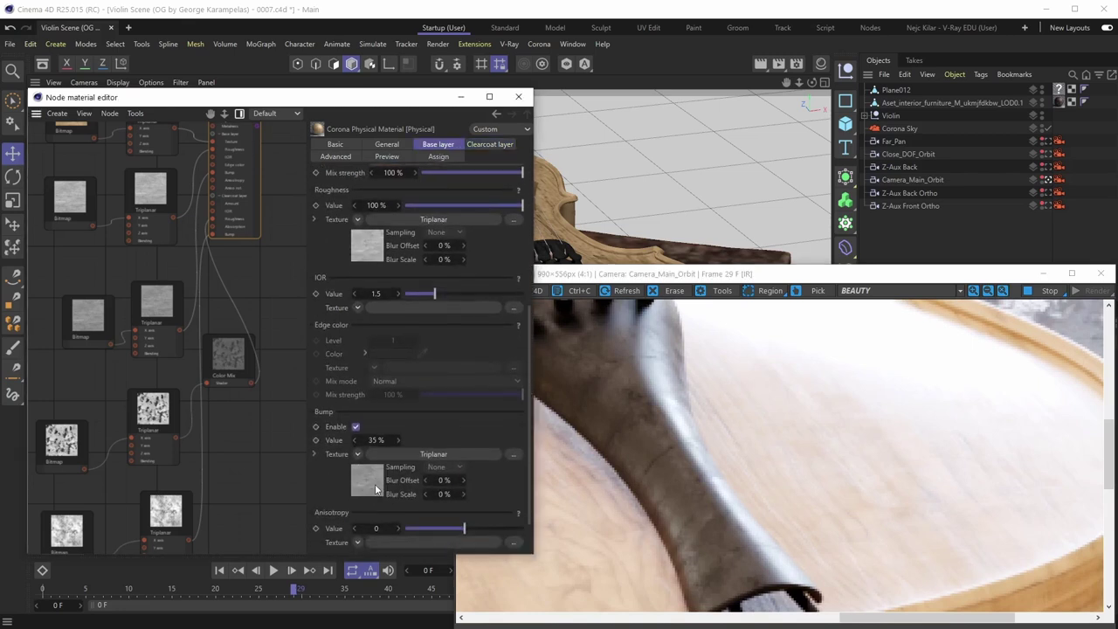
scroll(677, 417, down, 1)
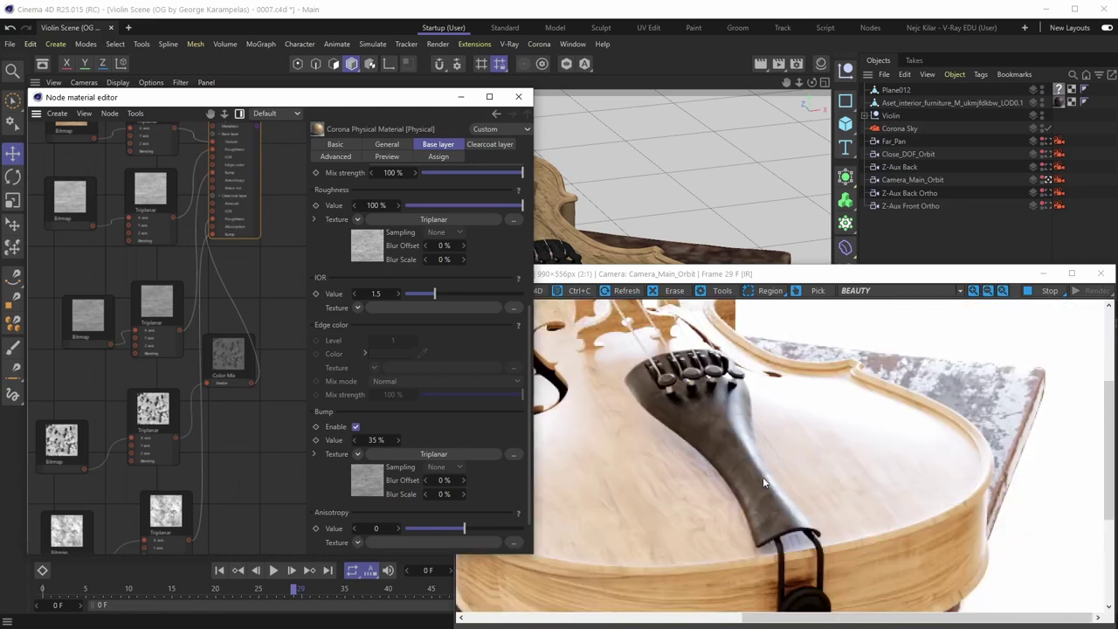
scroll(768, 463, up, 1)
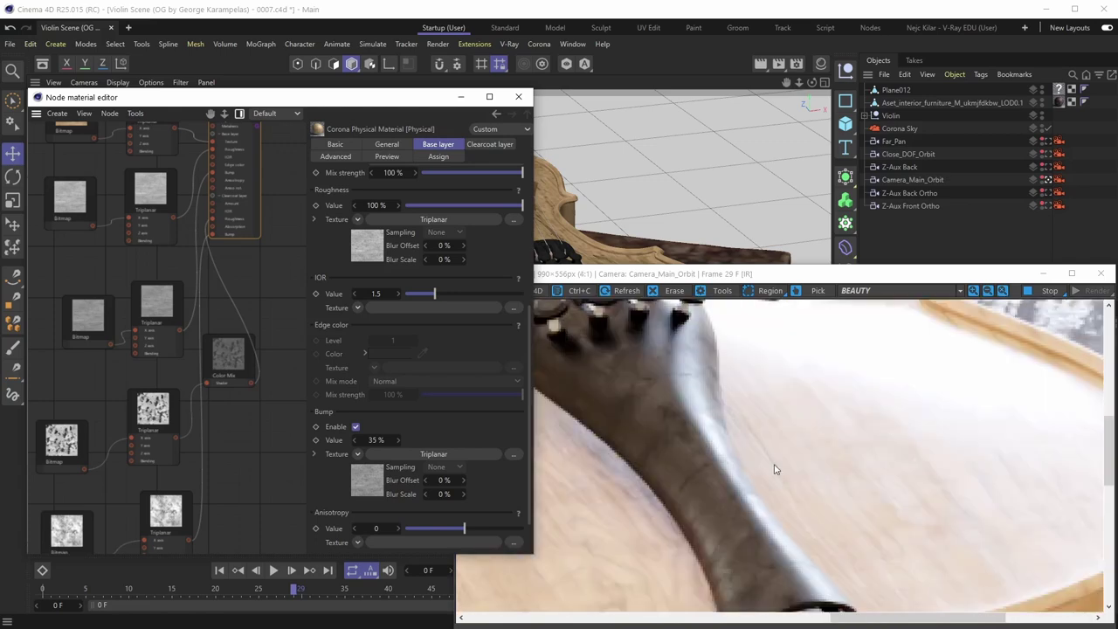
scroll(774, 469, down, 1)
Enable the clearcoat bump and inspect its effect on the violin's wood around the tailpiece in the render.
click(489, 144)
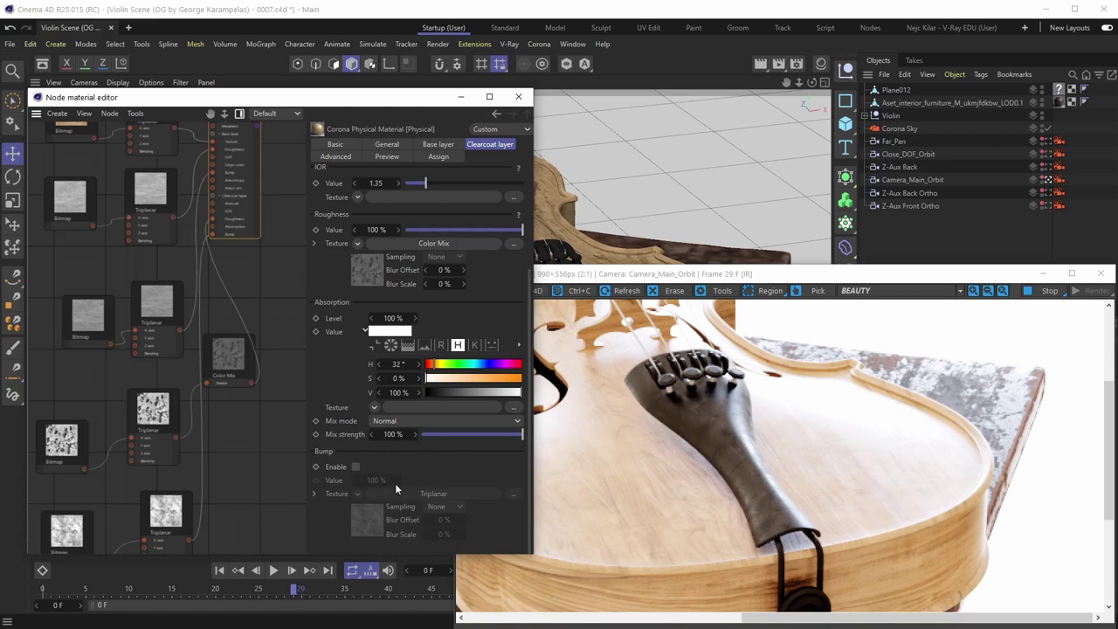
click(355, 467)
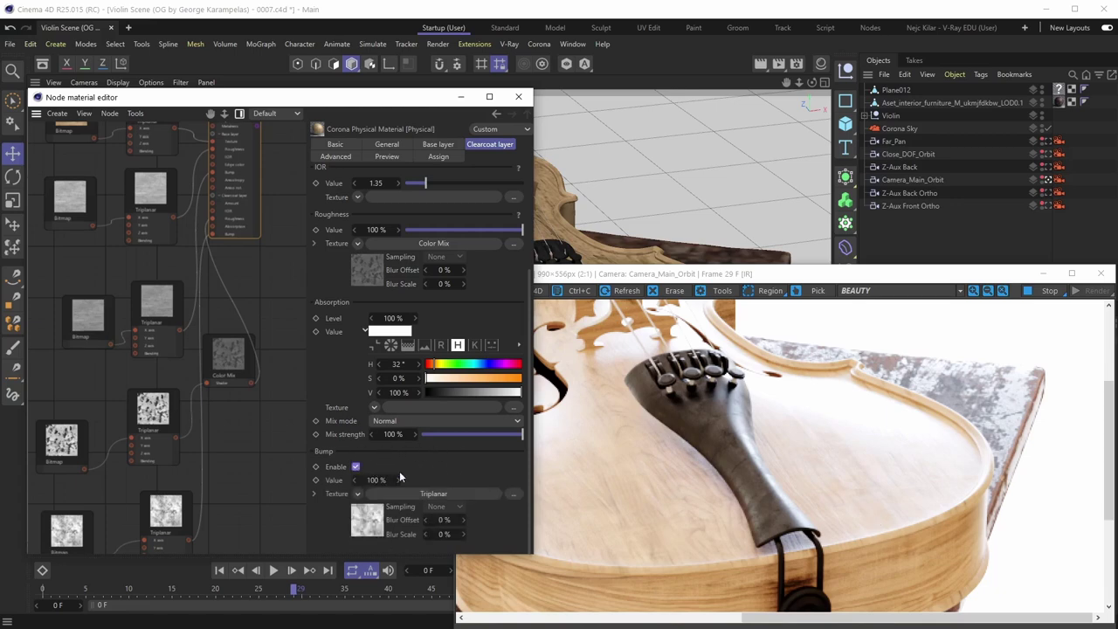
click(836, 469)
scroll(836, 469, up, 2)
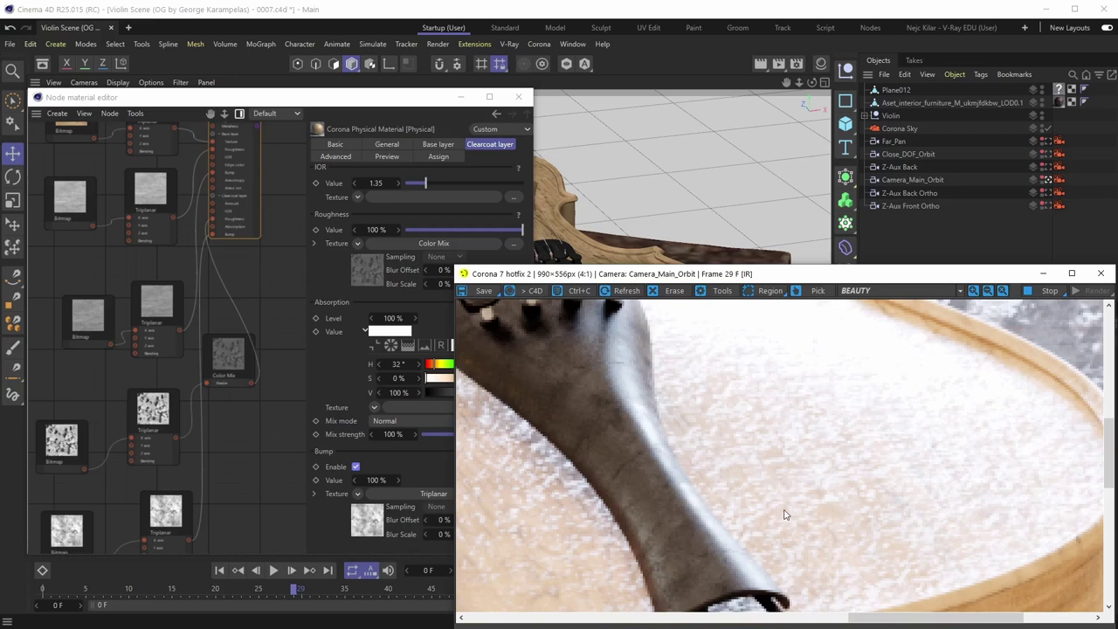
scroll(786, 515, down, 1)
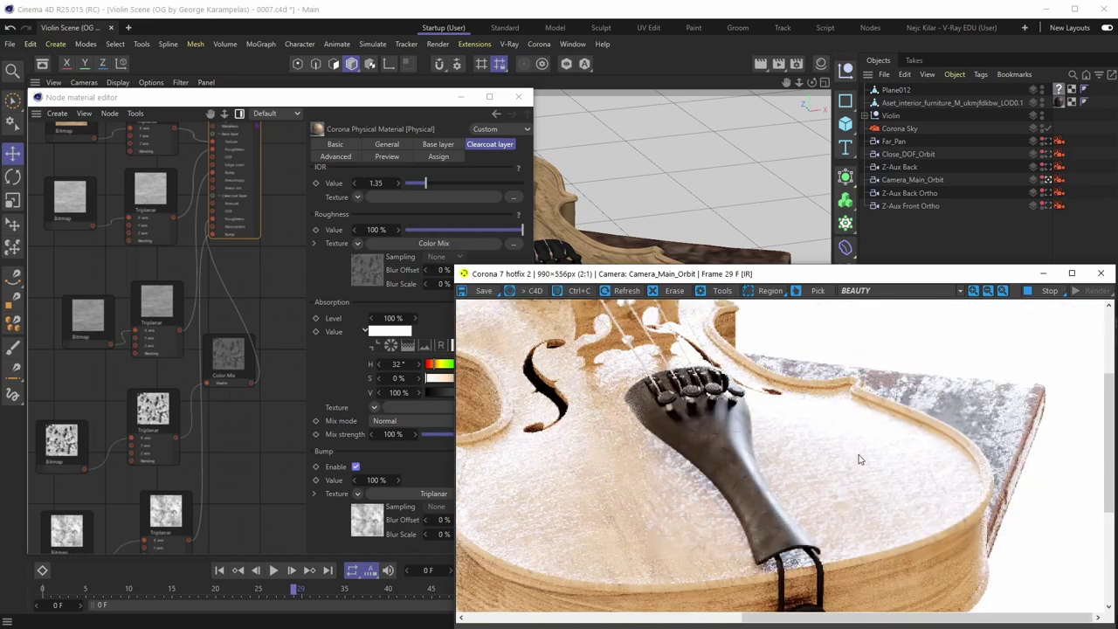
Set the clearcoat bump value to 35% and inspect the violin's surface in the render.
click(420, 467)
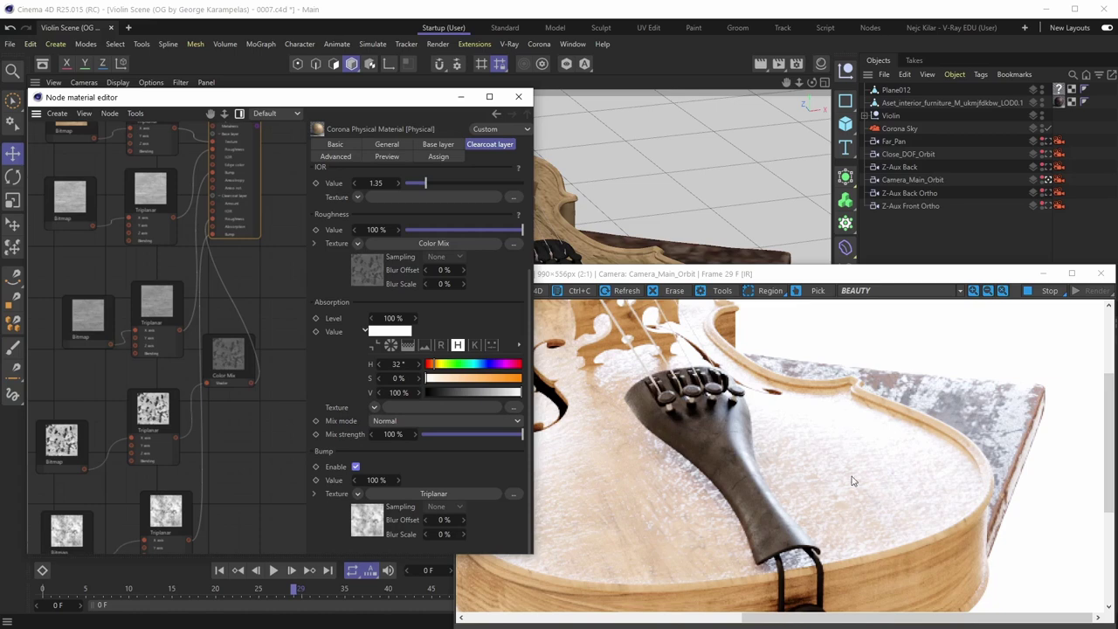
click(376, 480)
text(35)
key(Return)
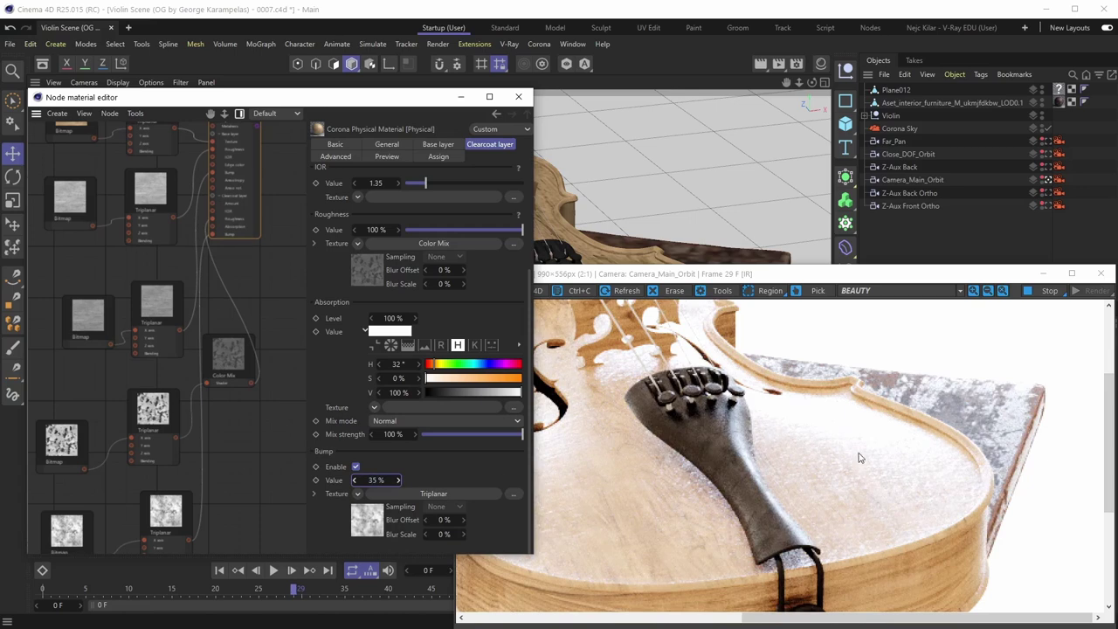
scroll(861, 454, up, 2)
drag(850, 474, 800, 440)
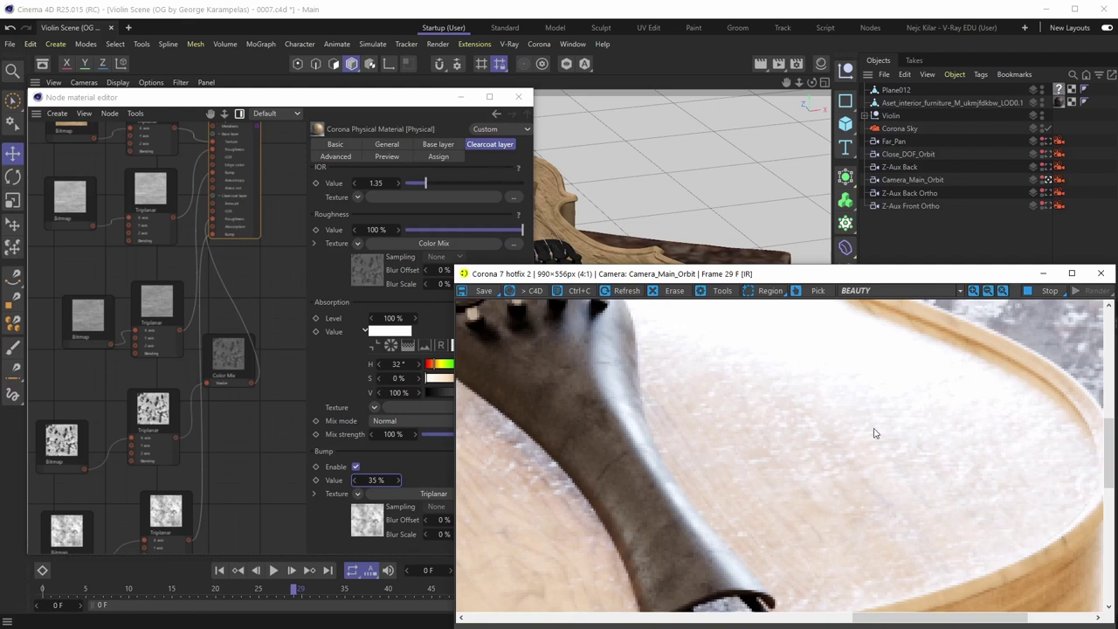
scroll(875, 432, down, 1)
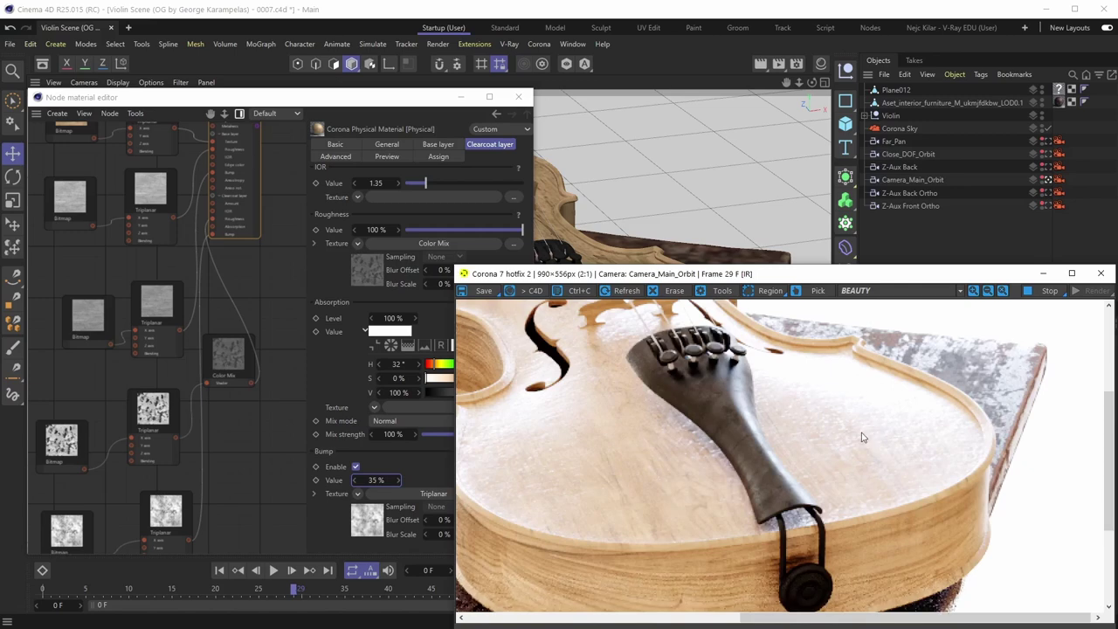
scroll(873, 436, down, 1)
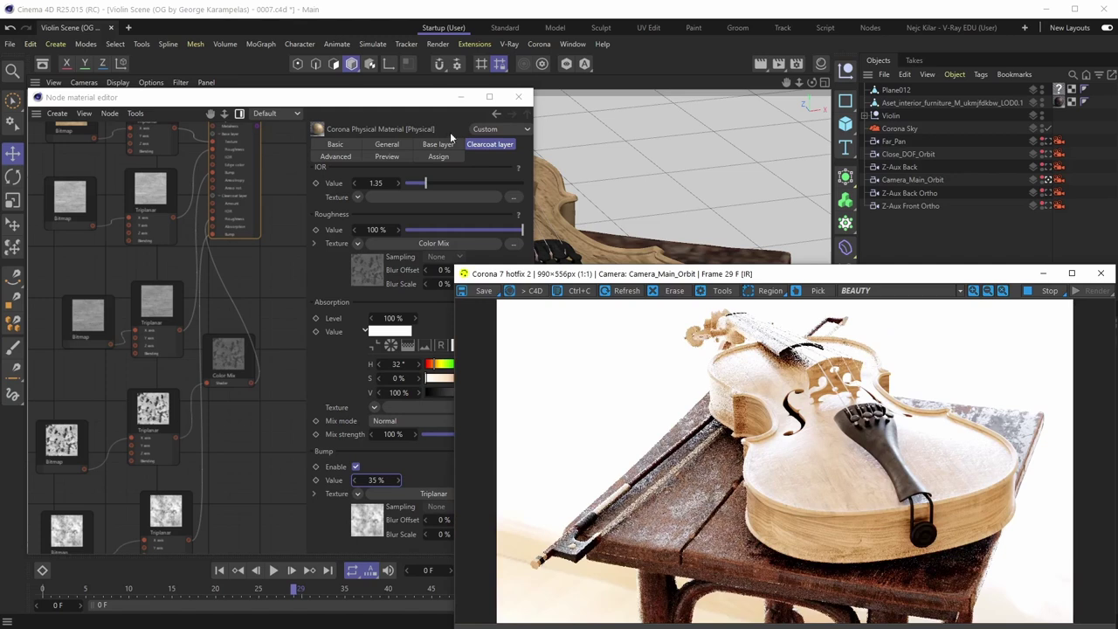
Connect the base roughness's wood-grain Triplanar node to the material's clearcoat Bump input and examine the wood close up in the render.
click(280, 260)
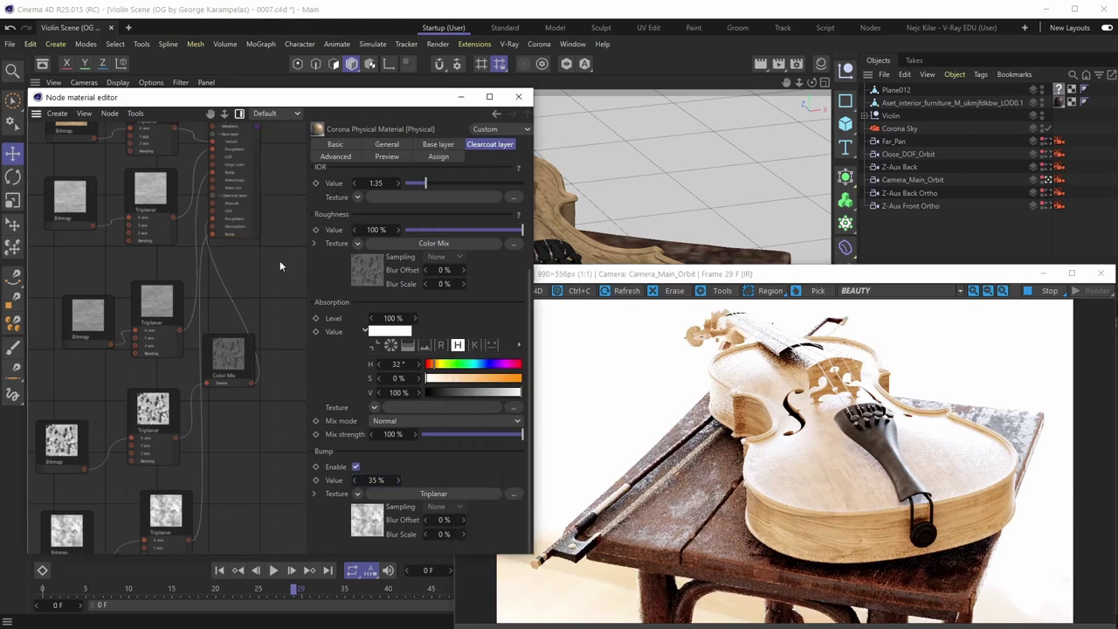
scroll(248, 244, up, 2)
middle_drag(254, 151, 242, 194)
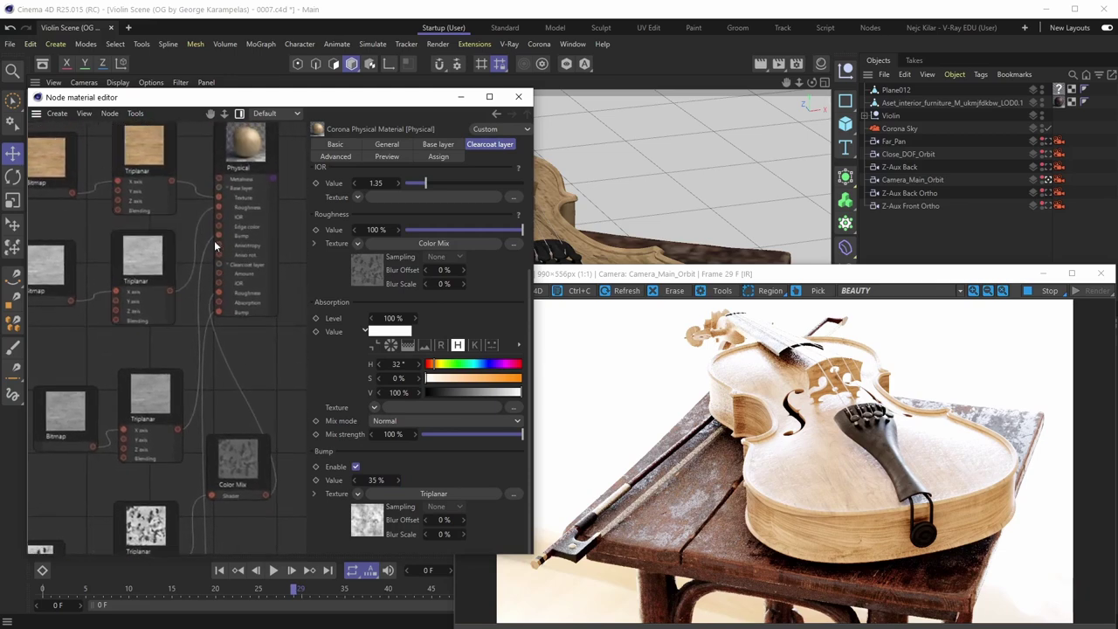
drag(170, 290, 225, 273)
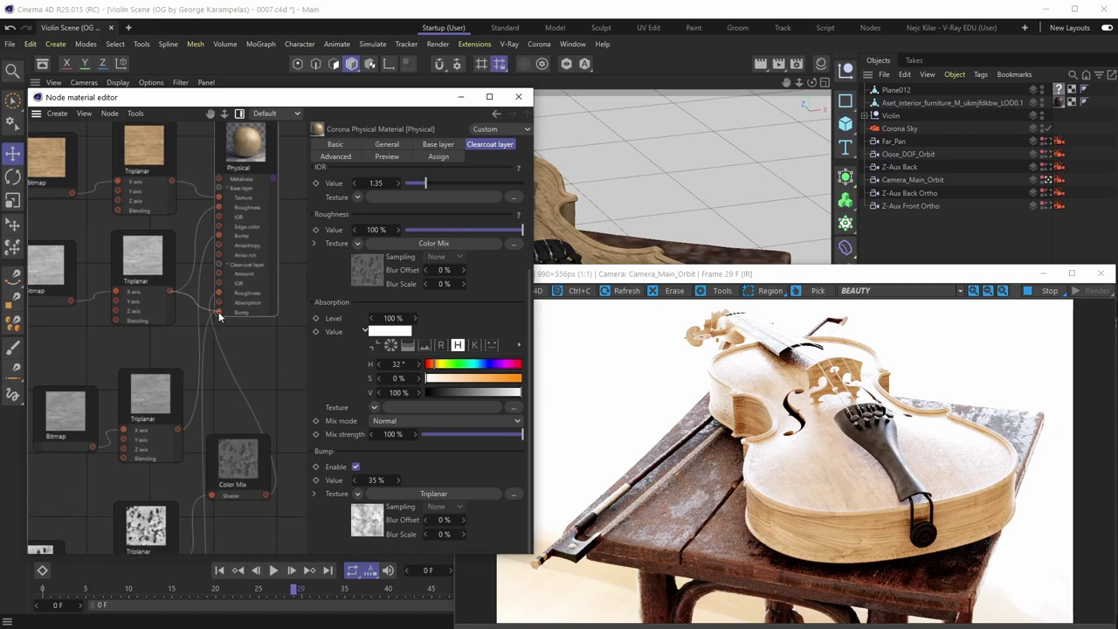
drag(218, 312, 218, 312)
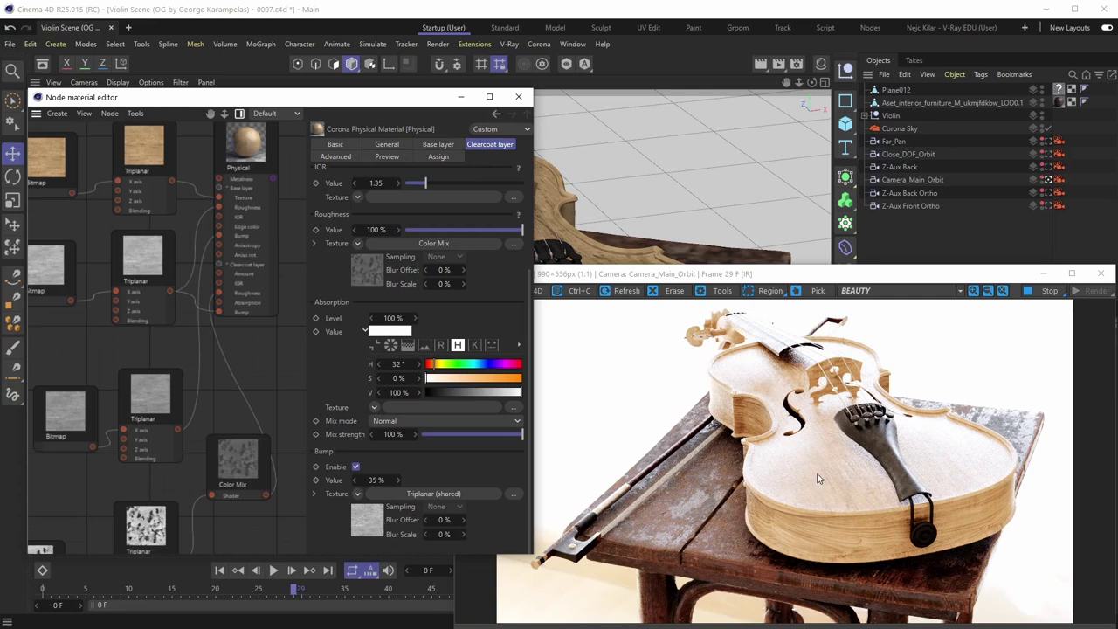
click(934, 472)
scroll(934, 464, up, 3)
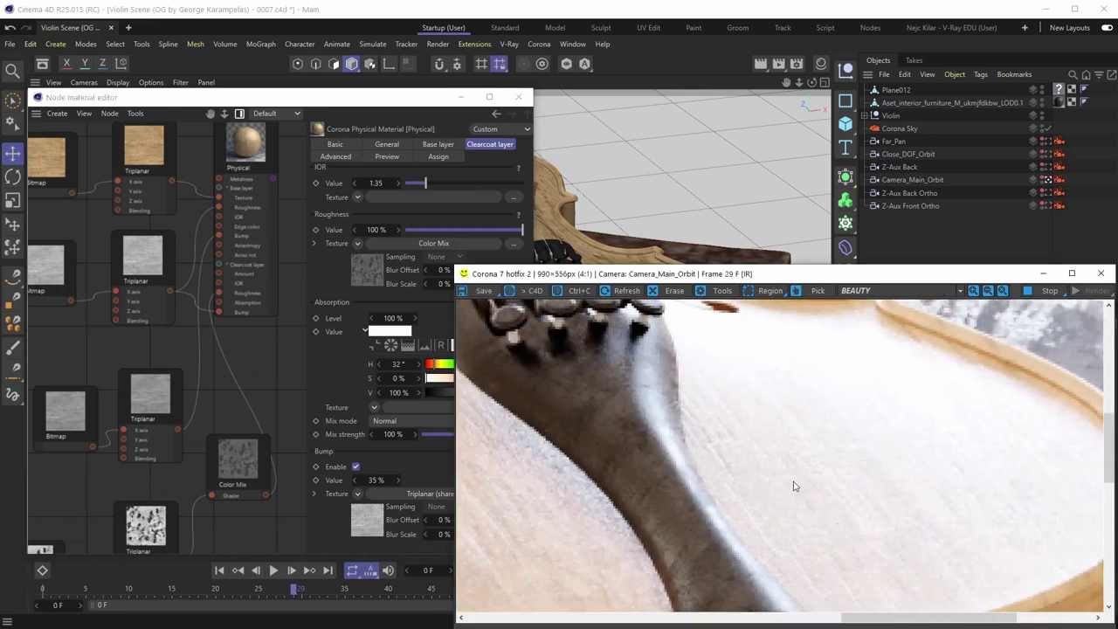
drag(795, 486, 749, 450)
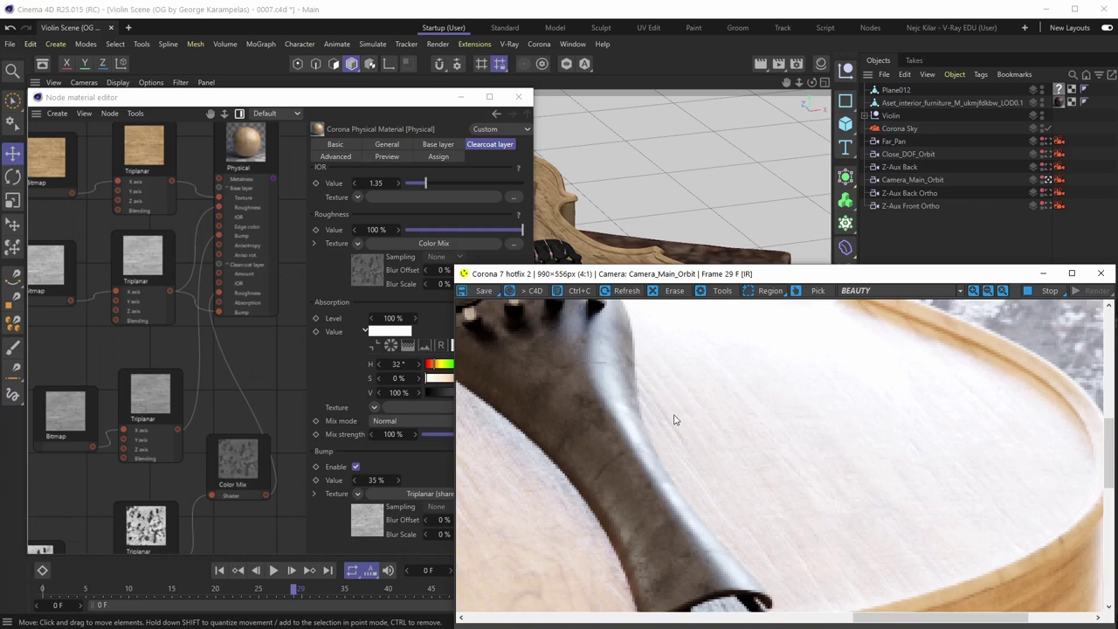
scroll(674, 420, down, 1)
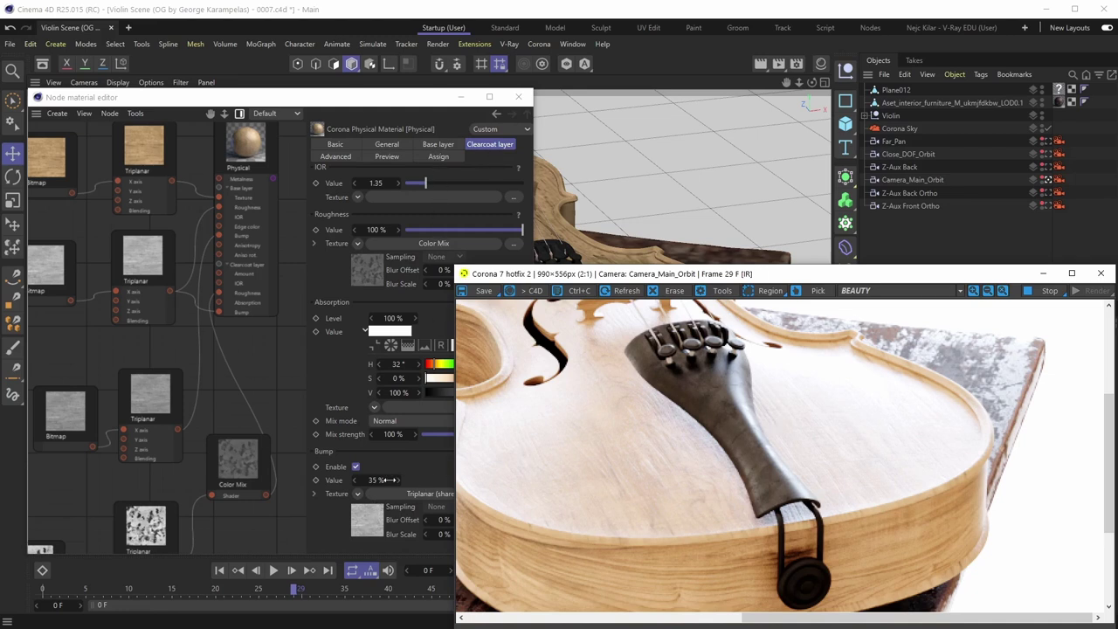
Compare the base layer's bump value and texture with the clearcoat layer's bump settings.
click(426, 478)
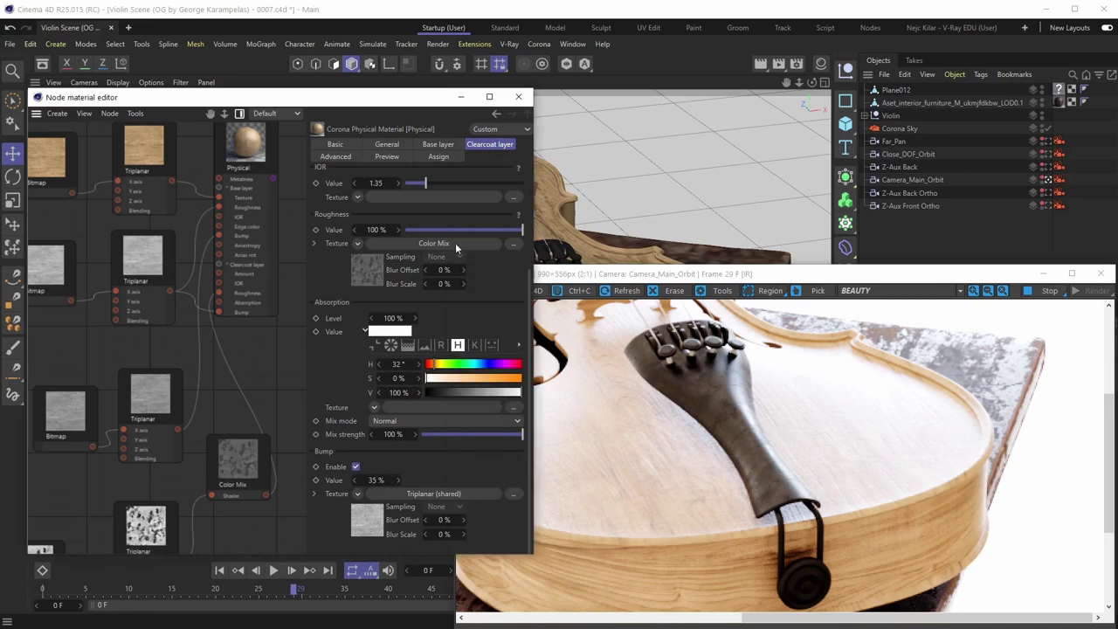
click(437, 144)
scroll(458, 422, down, 5)
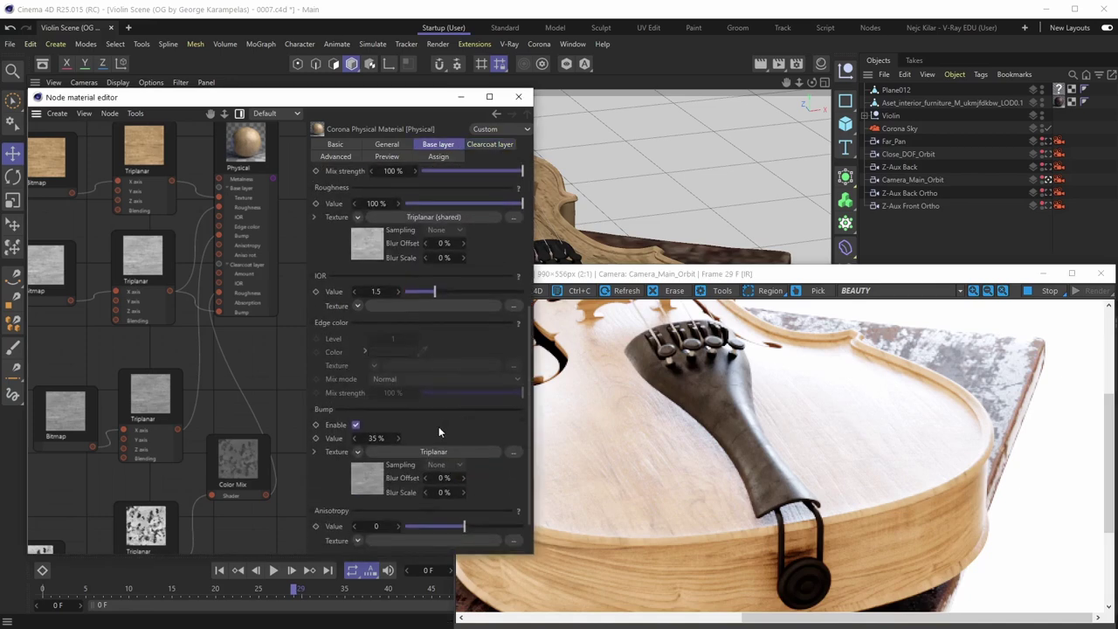
scroll(471, 422, down, 5)
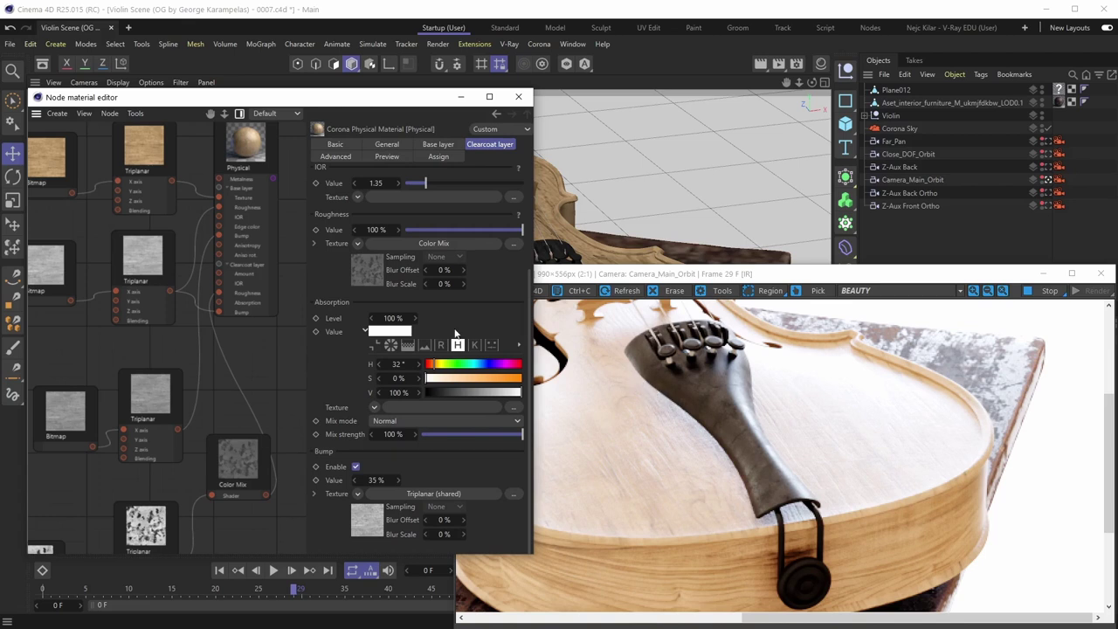
Add a Corona Mixture Shader node and place it in the free space beside the Color Mix node, below the Physical material.
middle_drag(289, 291, 231, 287)
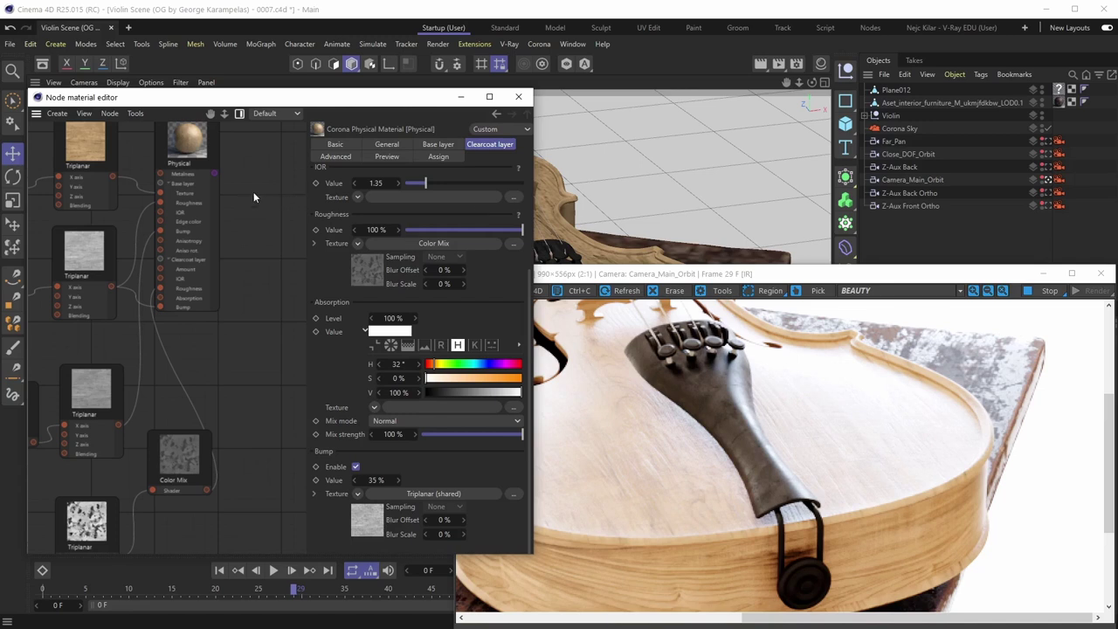
right_click(258, 166)
mouse_move(288, 210)
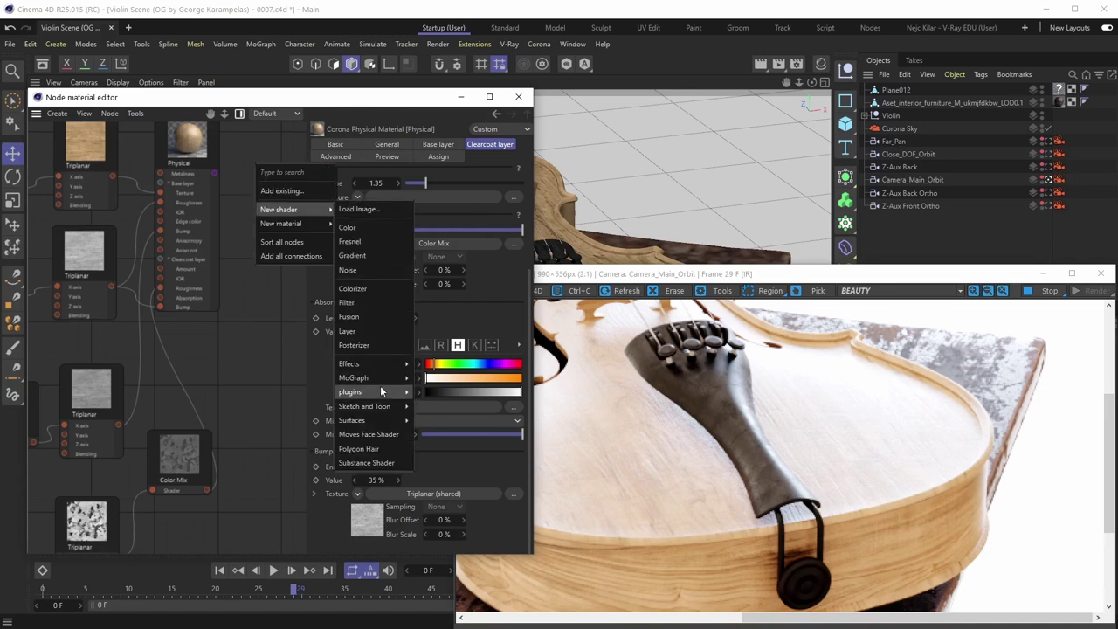
mouse_move(384, 392)
mouse_move(428, 395)
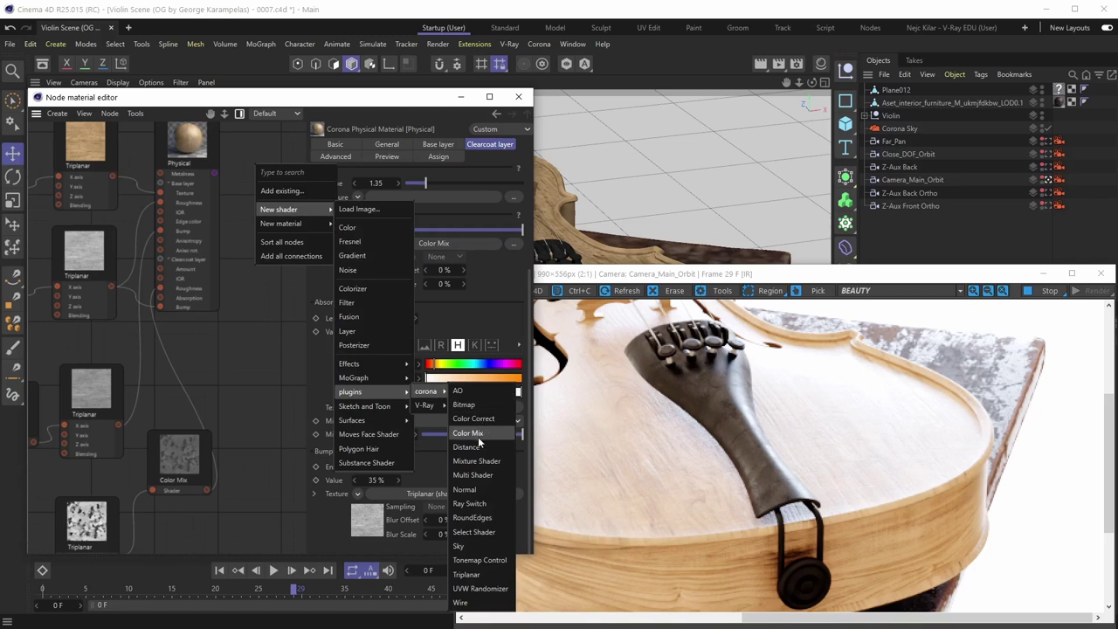
click(482, 467)
drag(262, 201, 274, 377)
middle_drag(231, 407, 238, 399)
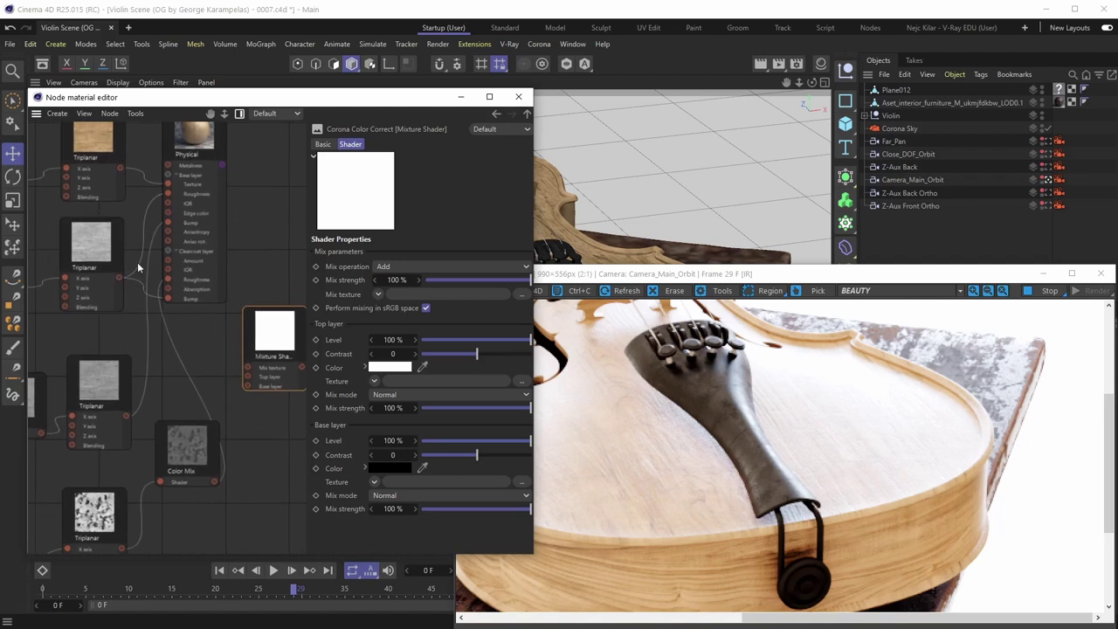
Connect the wood-grain roughness Triplanar to the Mixture Shader's Base layer and the cloudy Triplanar to its Top layer.
drag(120, 277, 249, 385)
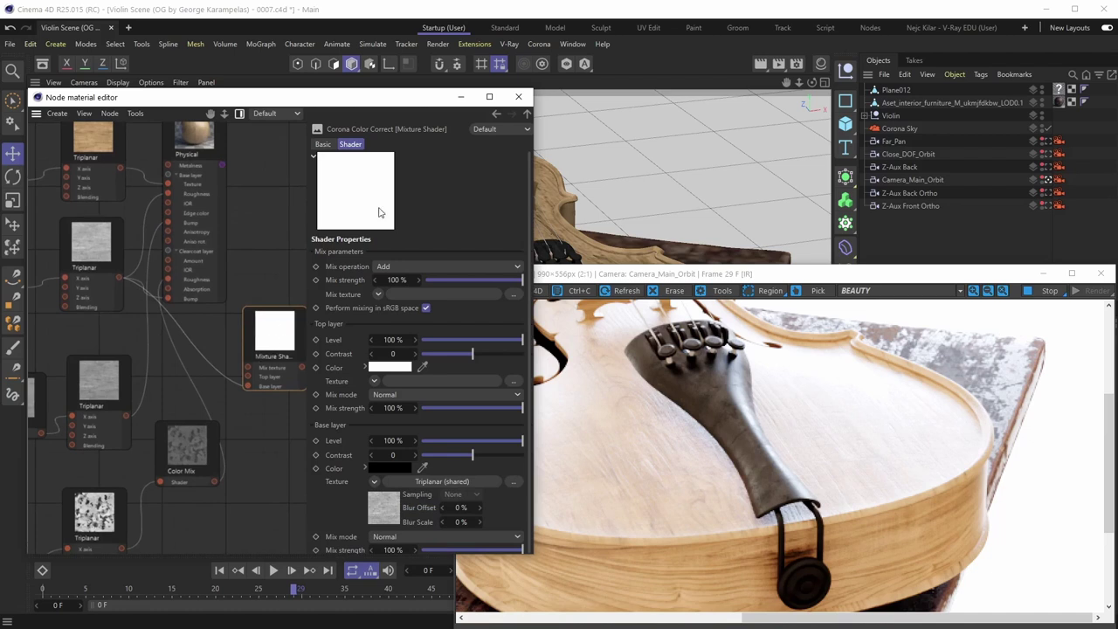
middle_drag(294, 329, 298, 198)
scroll(237, 428, down, 1)
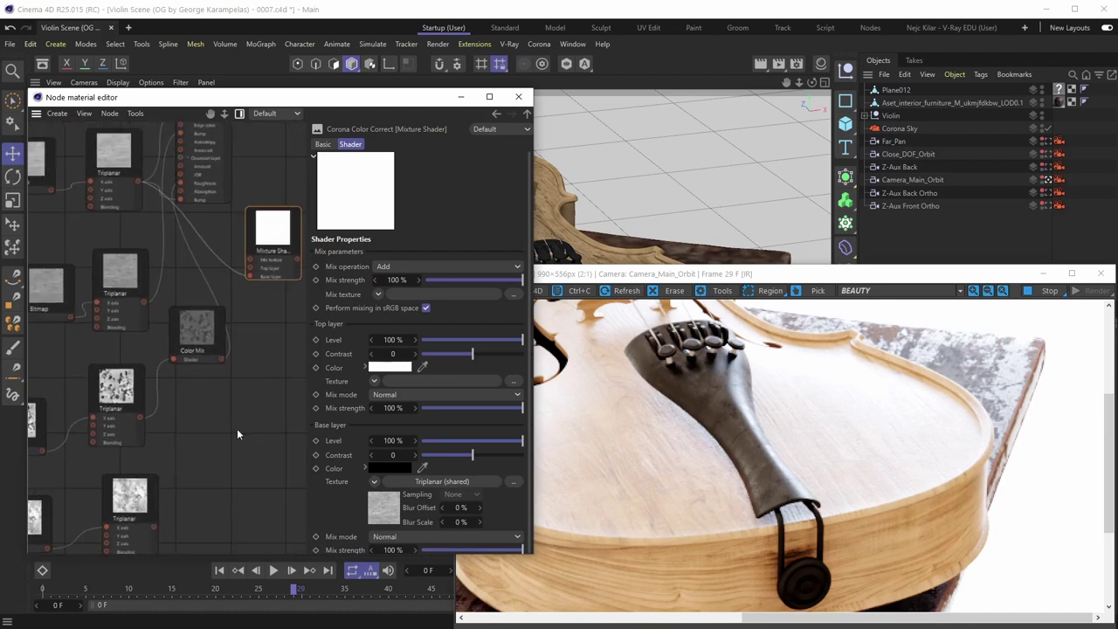
scroll(176, 449, down, 2)
middle_drag(162, 439, 136, 435)
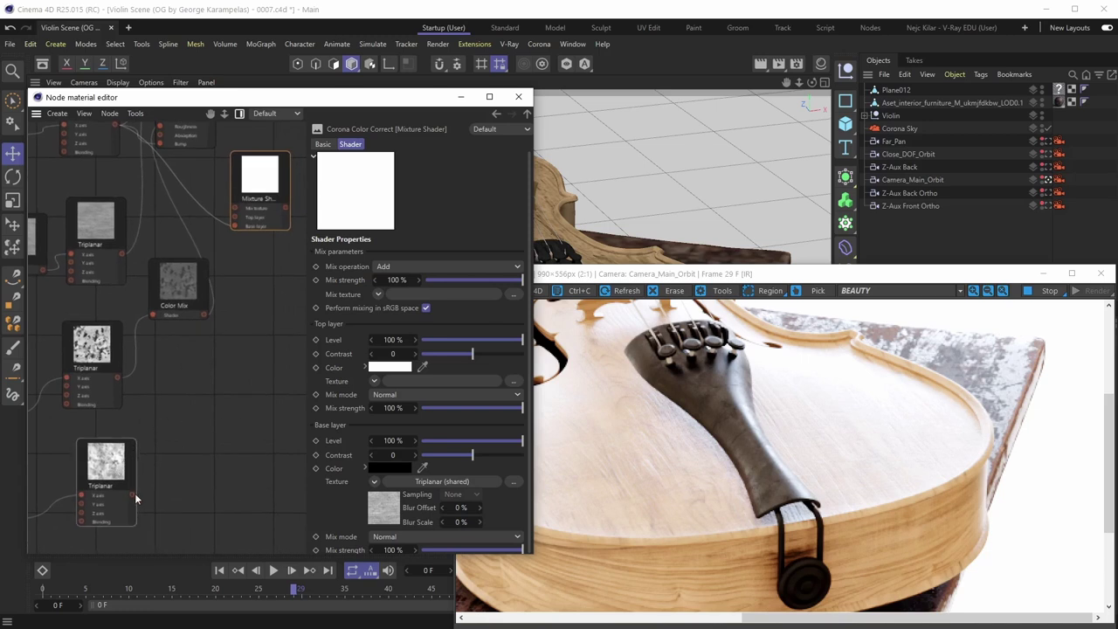
drag(132, 494, 232, 217)
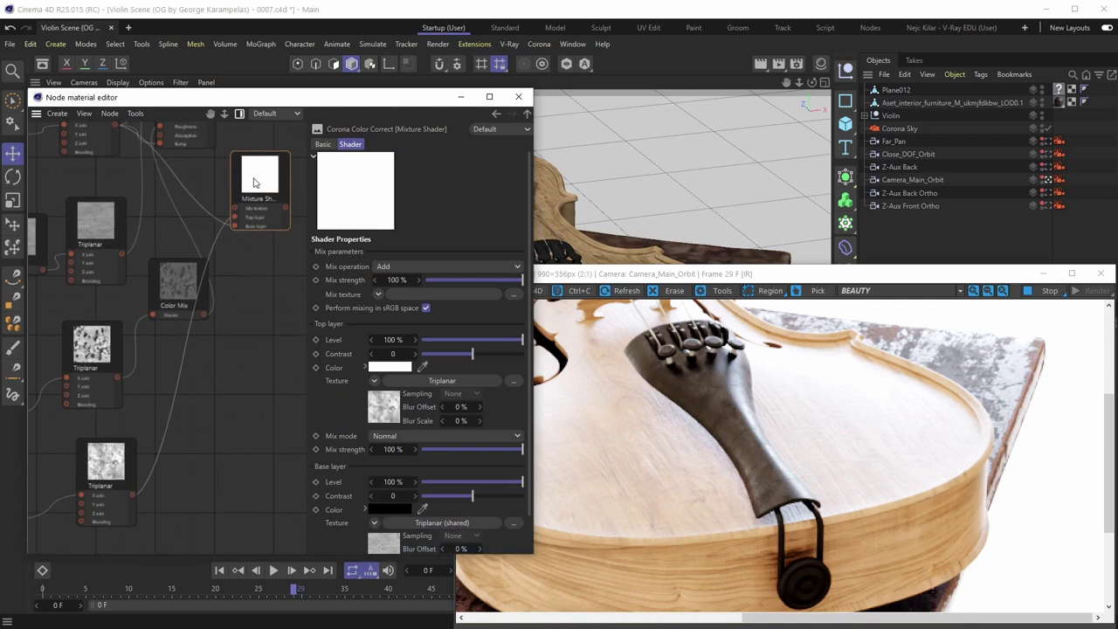
Set the Mixture Shader's mix operation to Multiply and its mix strength to 0%.
scroll(236, 234, up, 2)
scroll(235, 234, up, 1)
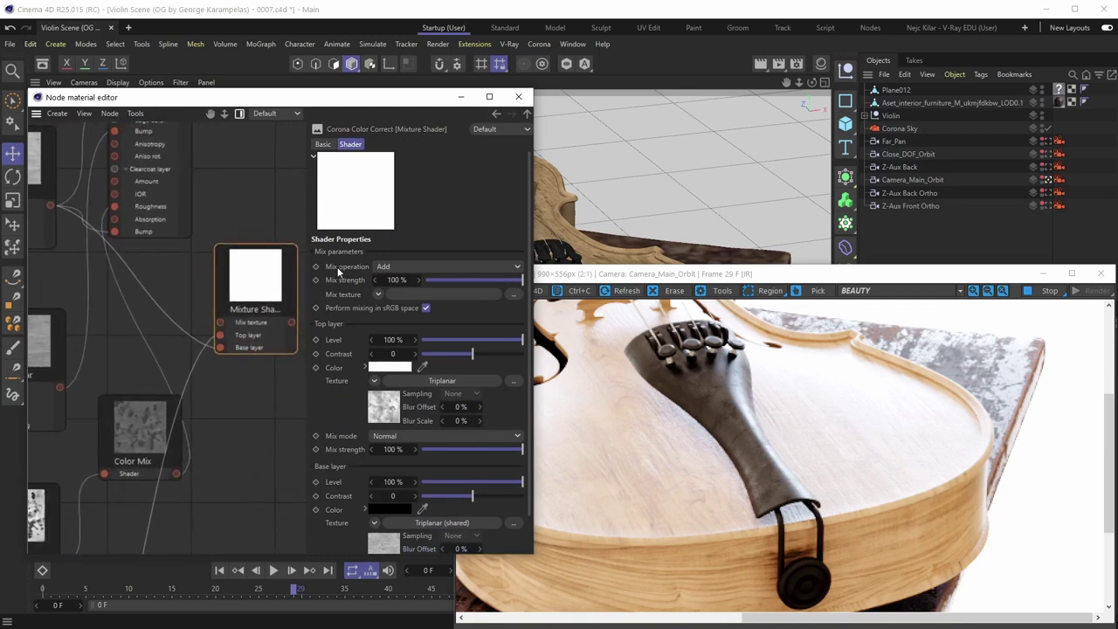
click(519, 267)
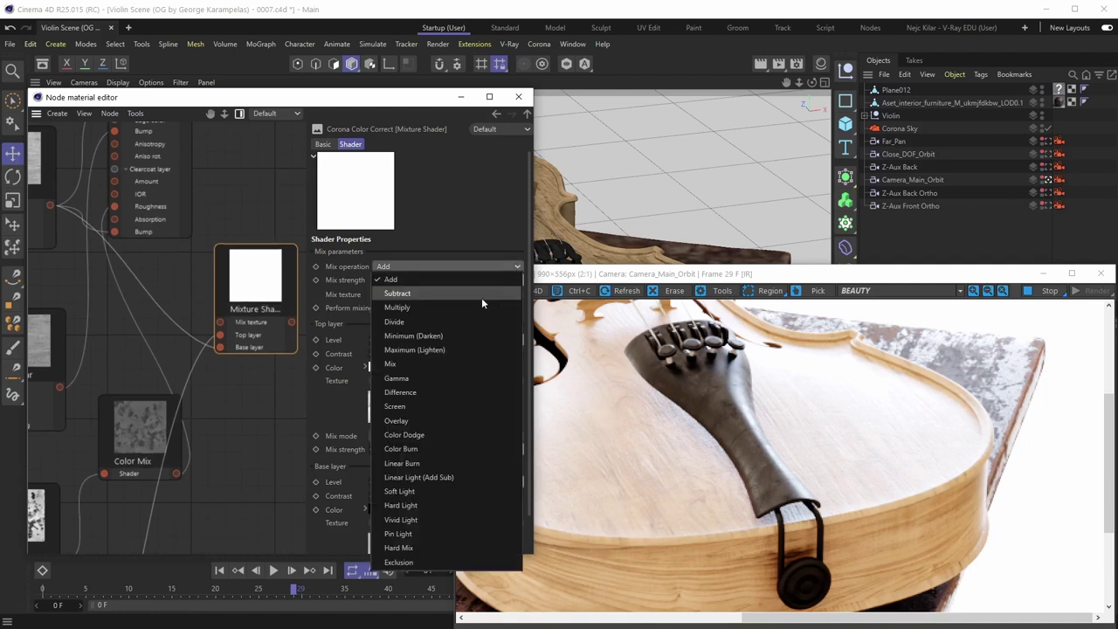
click(399, 307)
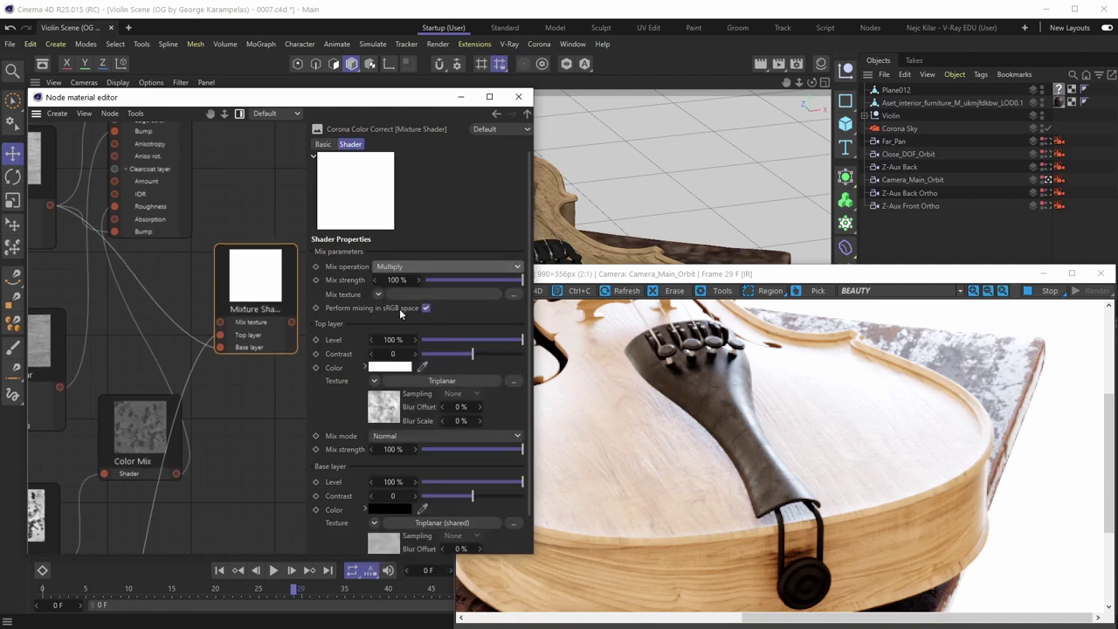
click(517, 281)
drag(517, 280, 417, 282)
scroll(181, 203, down, 2)
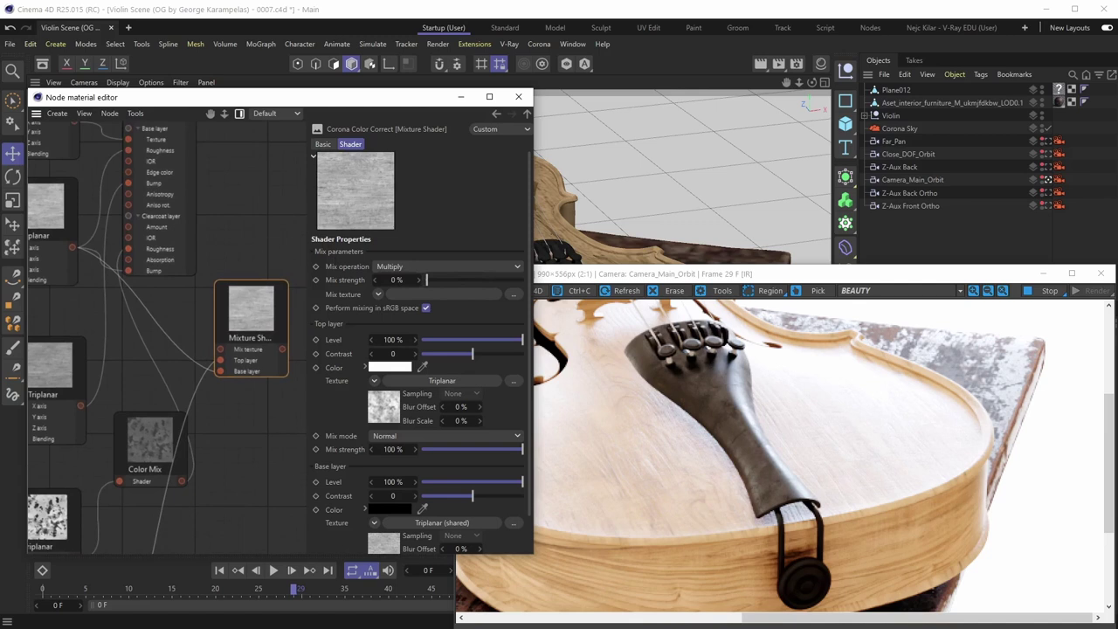
Set the Mixture Shader's mix strength to 50% and connect its output to the Physical material's clearcoat Bump.
scroll(274, 250, up, 1)
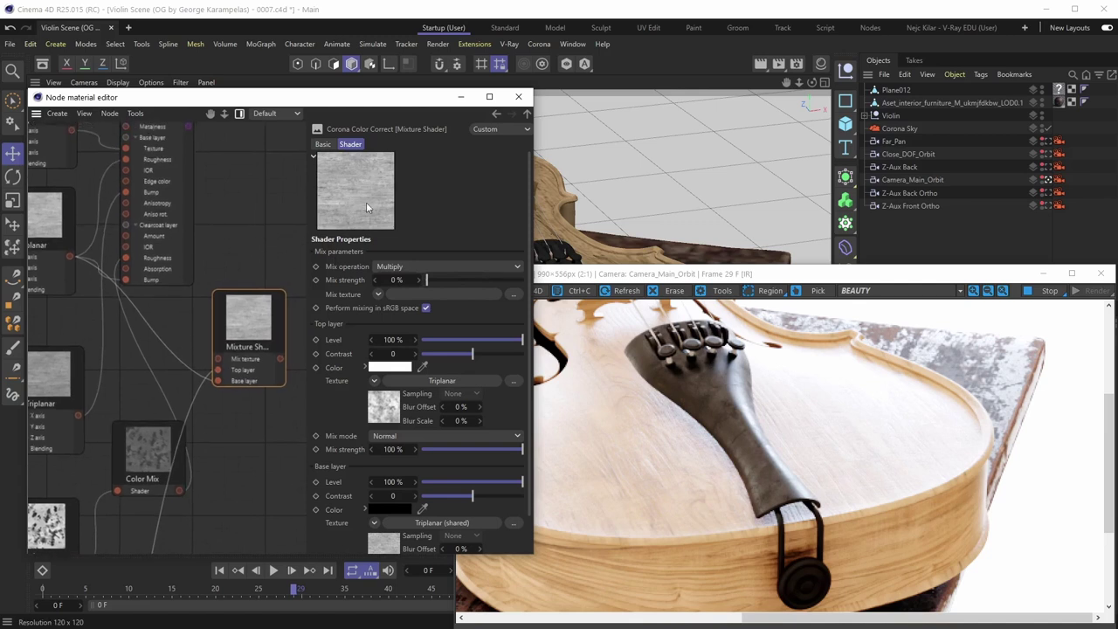
drag(425, 280, 465, 283)
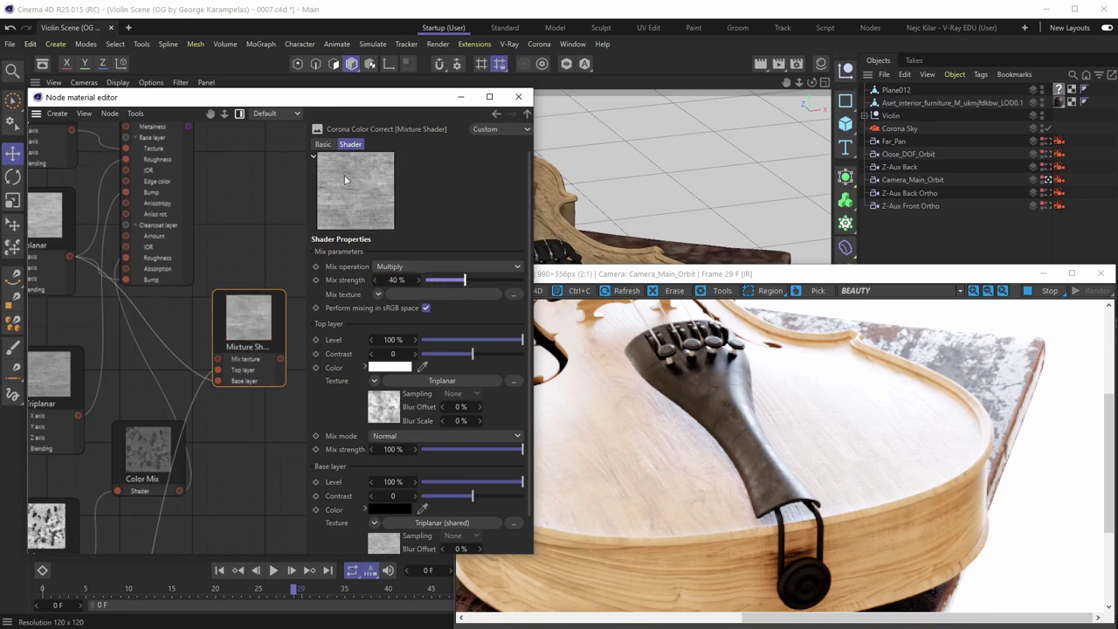
drag(465, 280, 474, 283)
drag(288, 365, 140, 285)
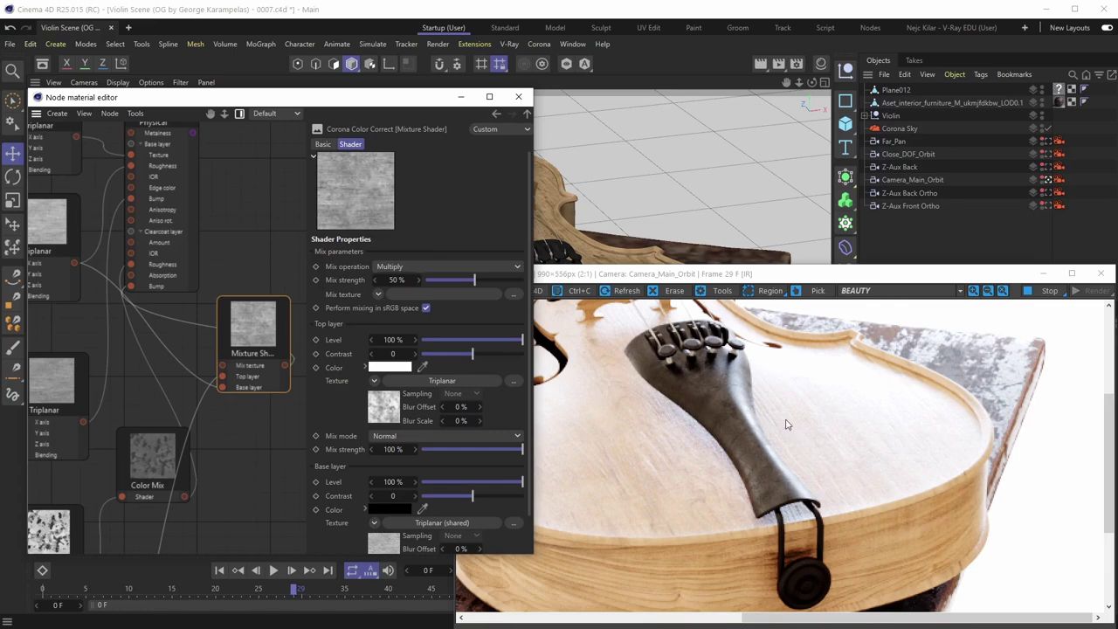
Set the Physical material's clearcoat absorption colour to brown with hue 32°, saturation 81% and value 43%.
scroll(266, 344, down, 6)
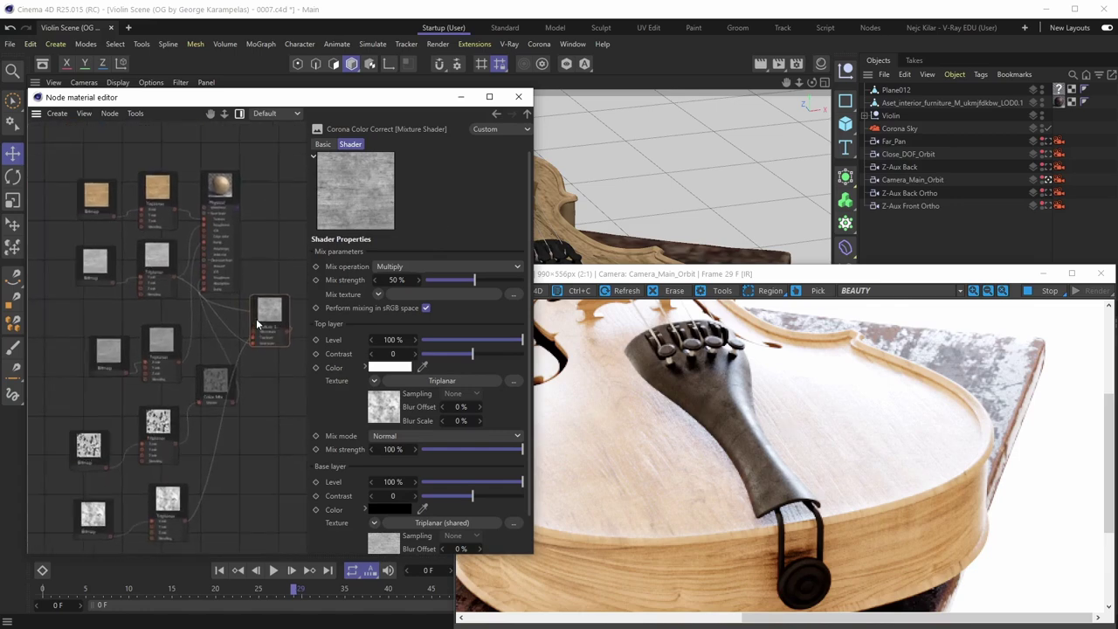
click(223, 168)
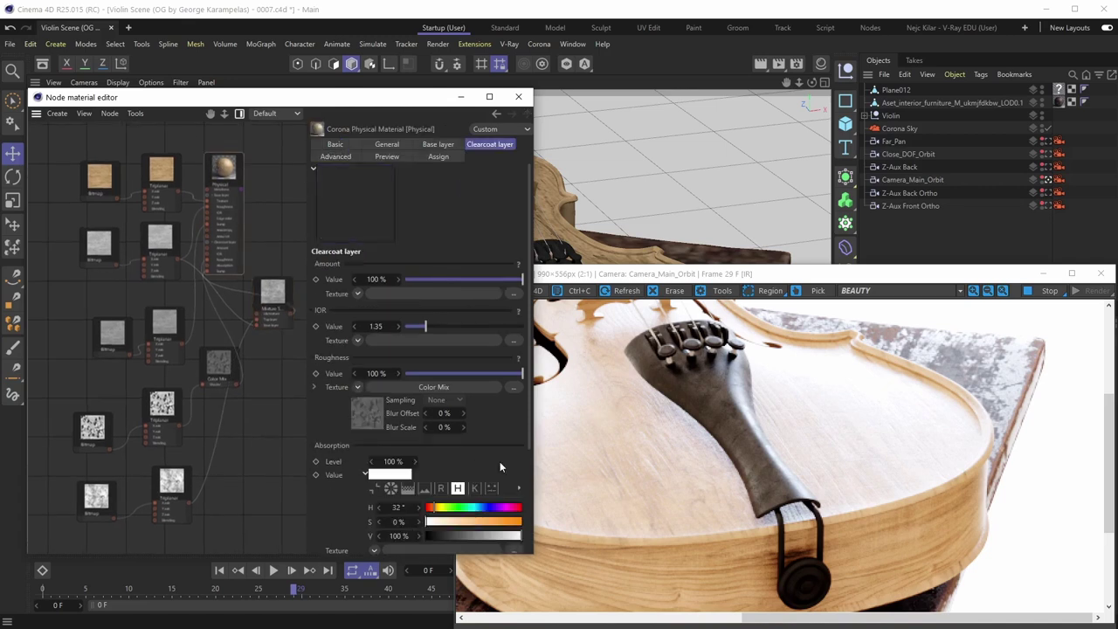
scroll(500, 463, down, 4)
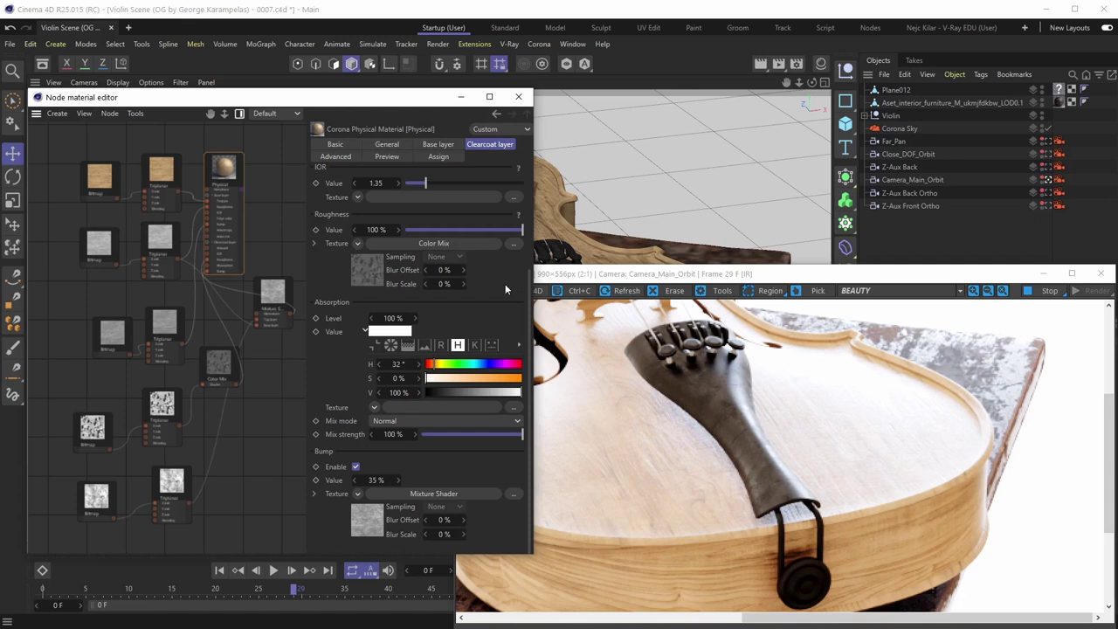
scroll(505, 285, up, 3)
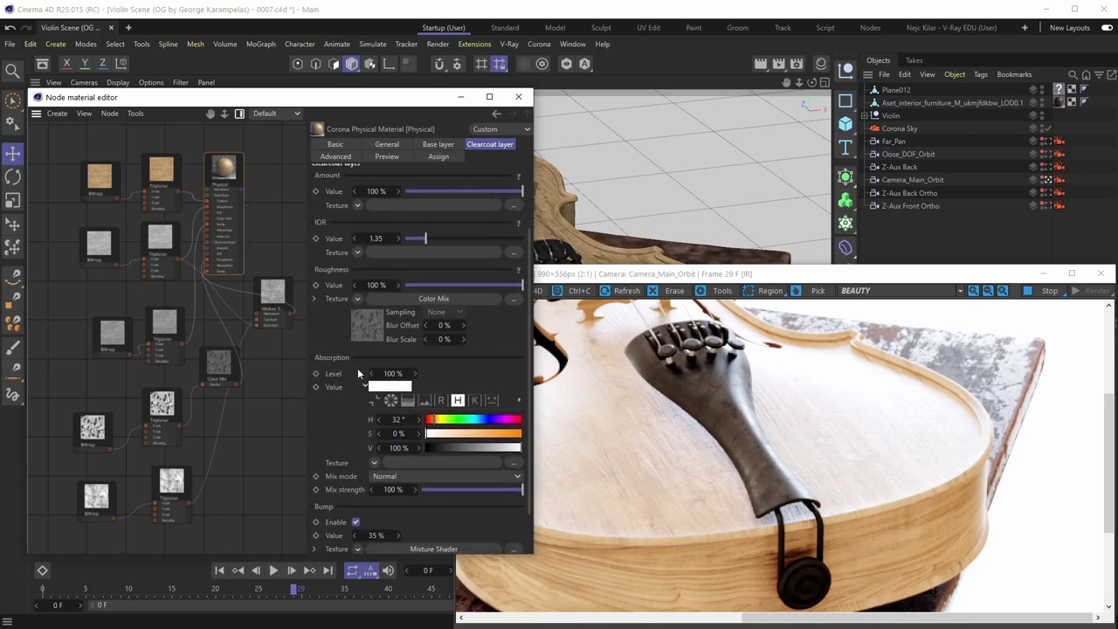
scroll(603, 393, down, 1)
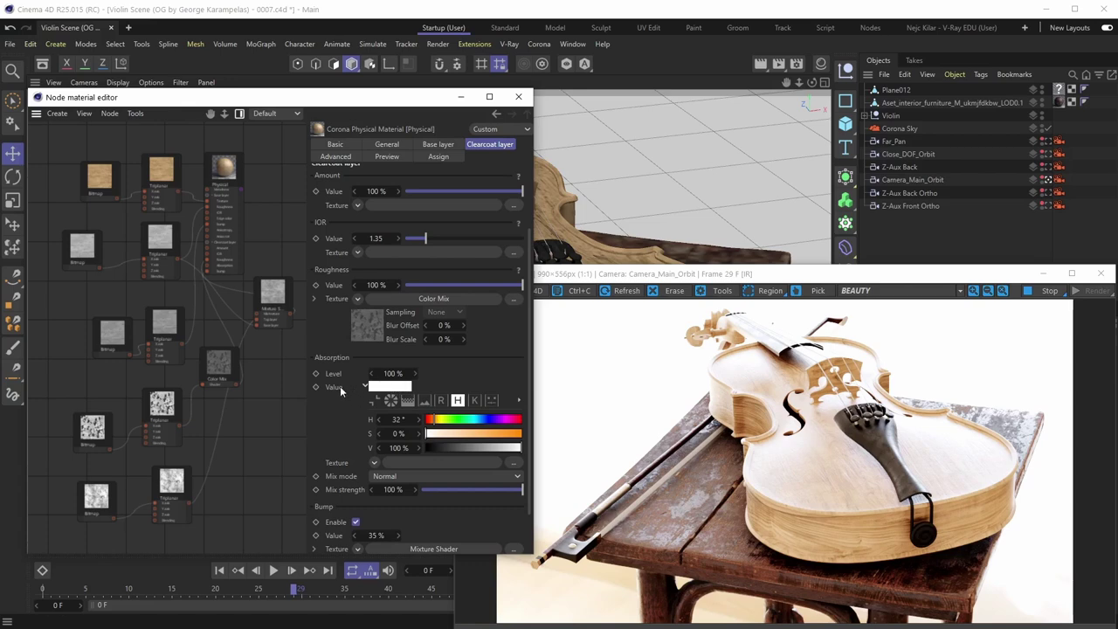
mouse_move(454, 435)
mouse_down()
mouse_move(504, 438)
mouse_move(466, 450)
mouse_up()
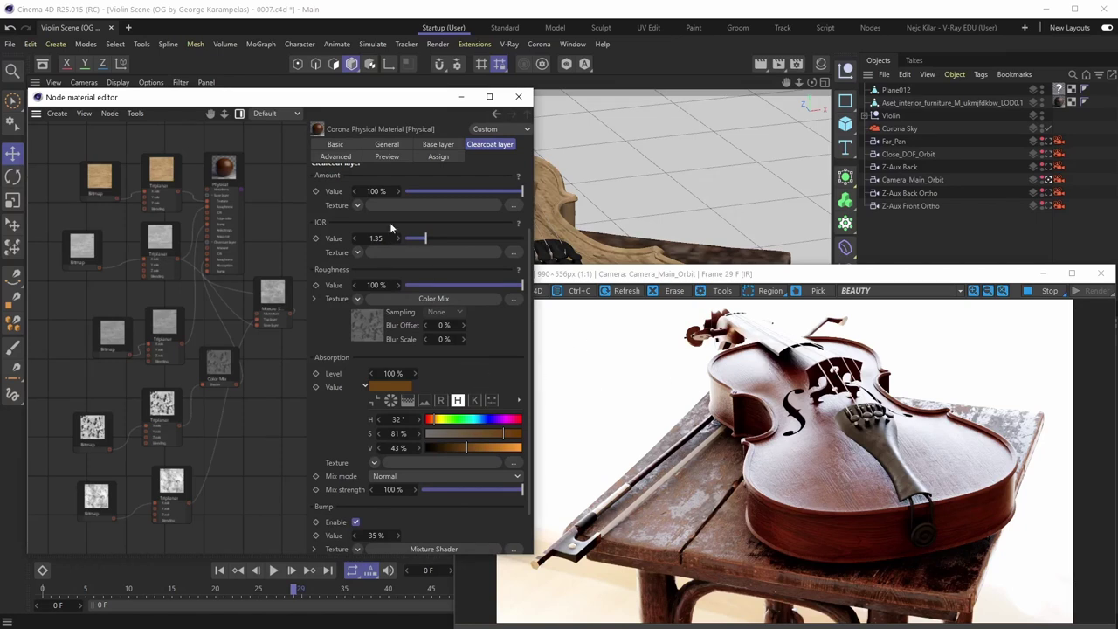
Enable Refraction on the Physical material and try a magenta clearcoat absorption colour at hue 317°, saturation 88%, value 86%.
click(338, 145)
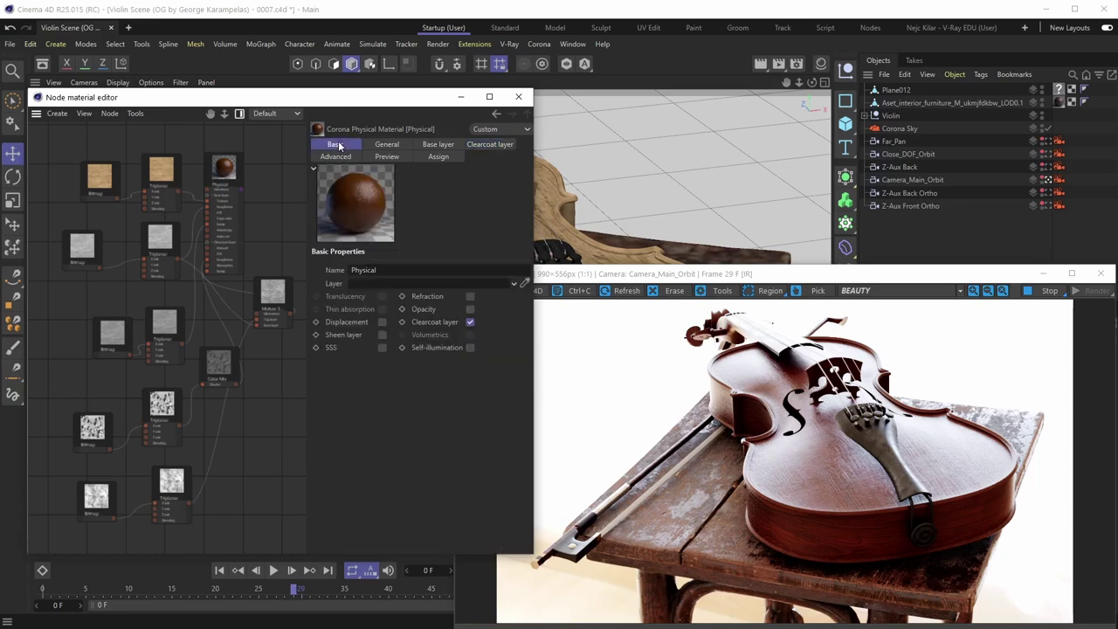
click(470, 296)
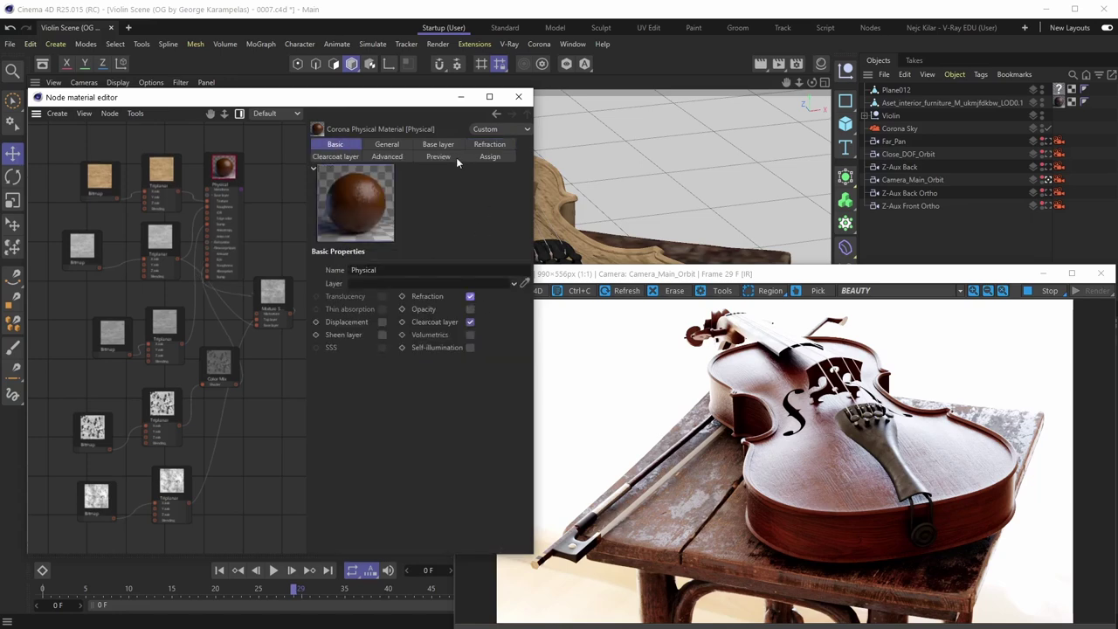
click(316, 154)
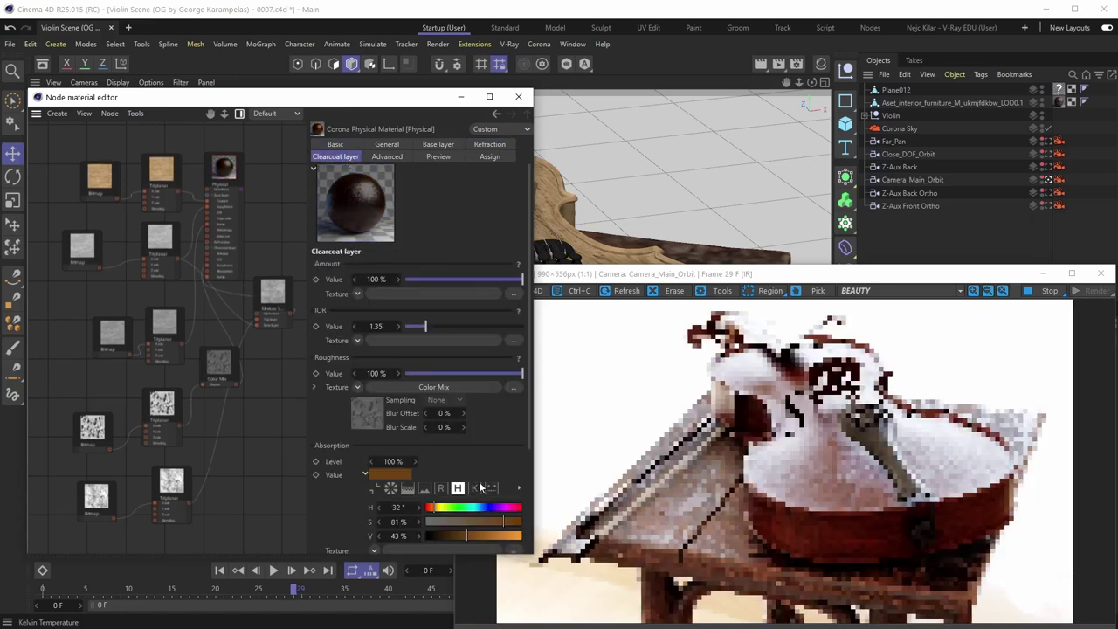
scroll(502, 441, down, 1)
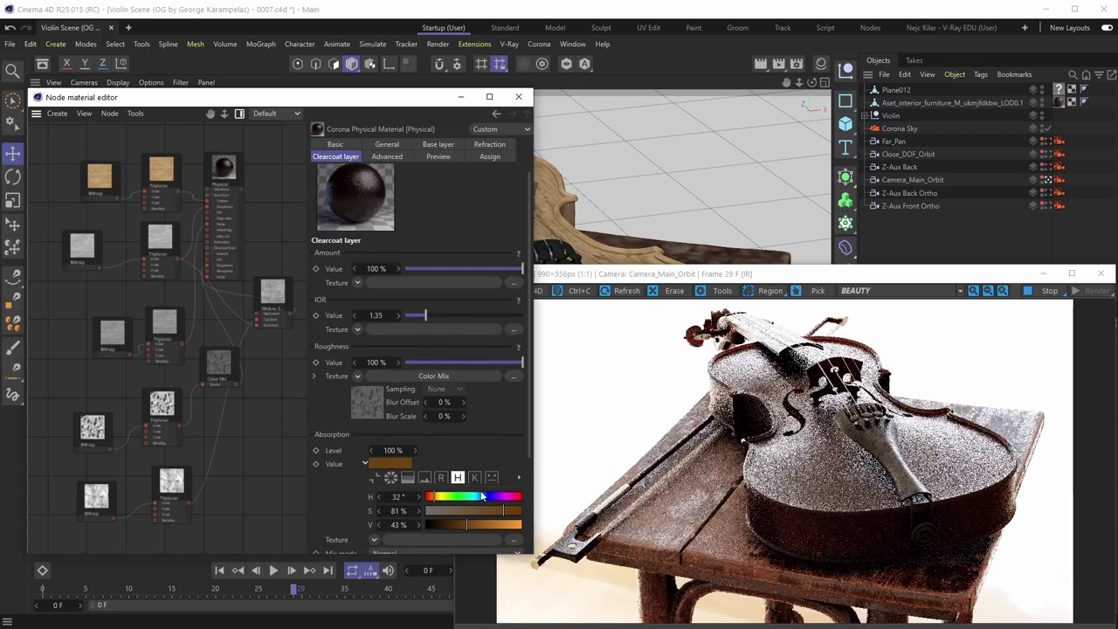
drag(491, 497, 508, 526)
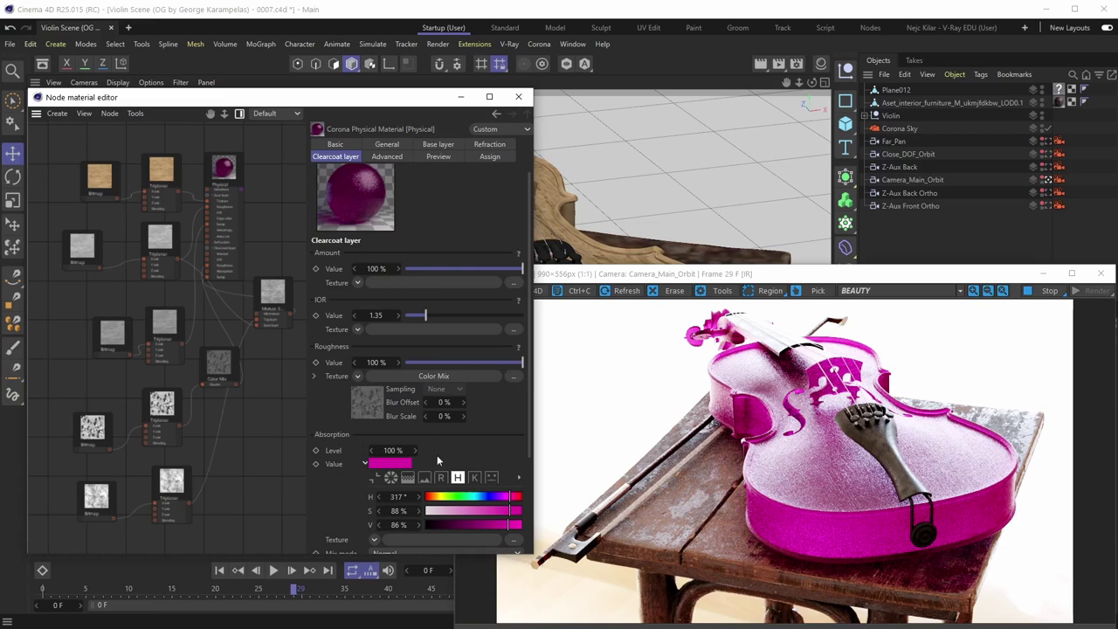
scroll(448, 436, down, 1)
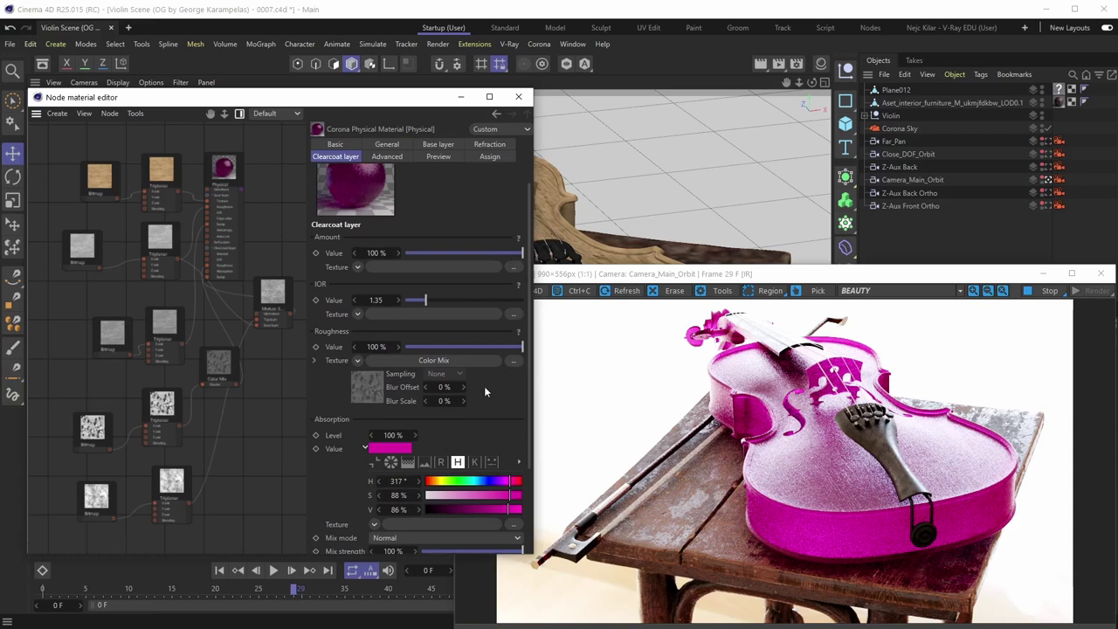
Disable Refraction and set the clearcoat absorption colour to brown at hue 34°, saturation 88%, value 43%.
click(347, 145)
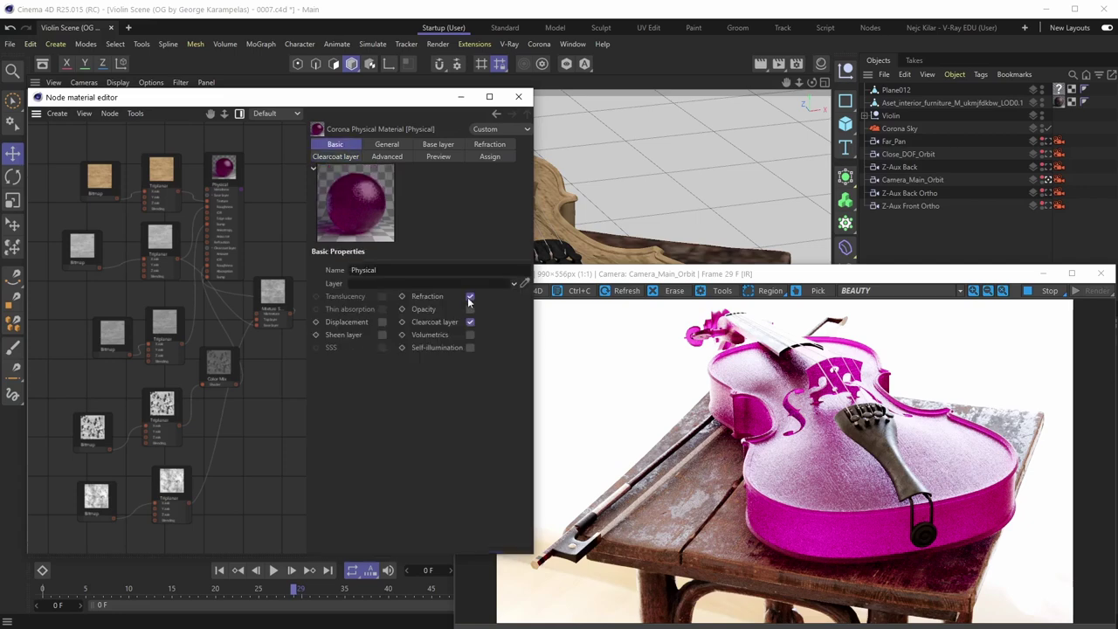
click(487, 145)
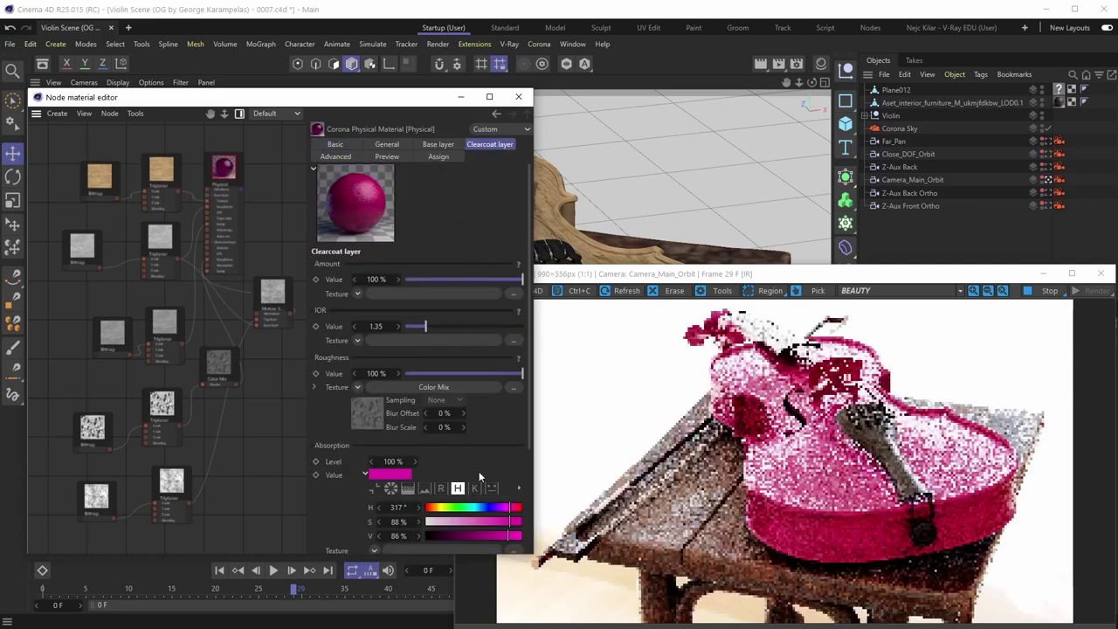
scroll(489, 441, down, 1)
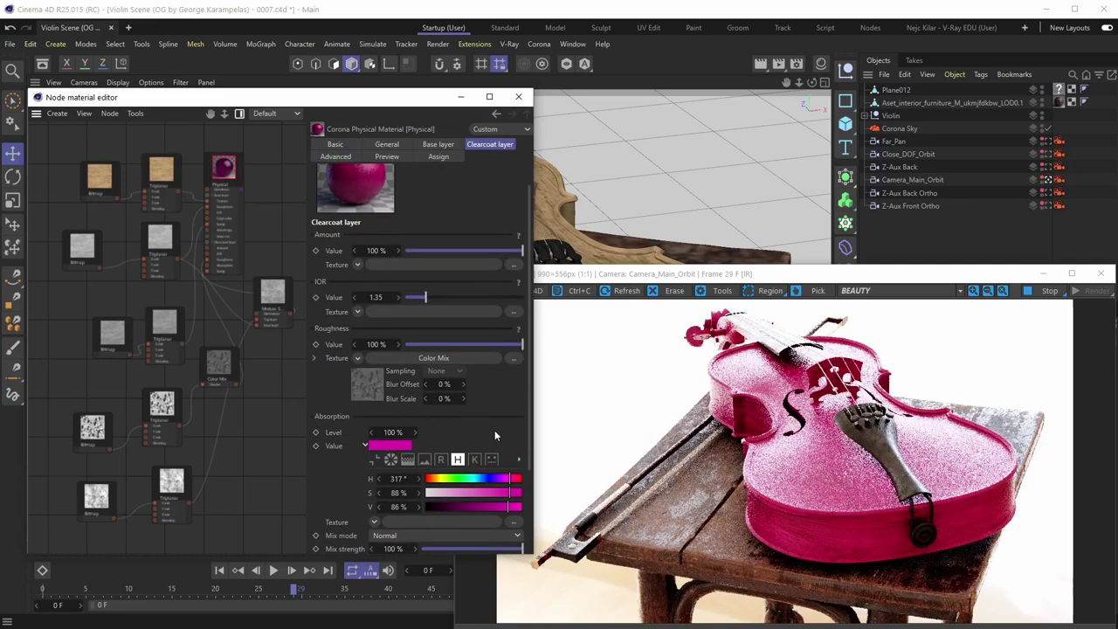
click(436, 480)
click(436, 479)
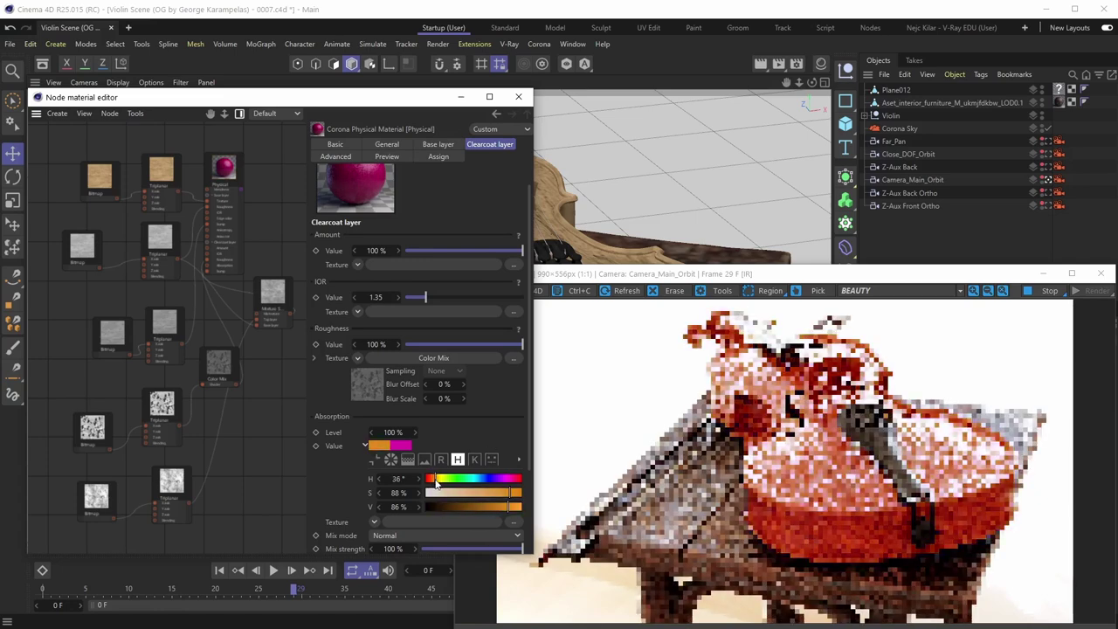
drag(491, 506, 466, 507)
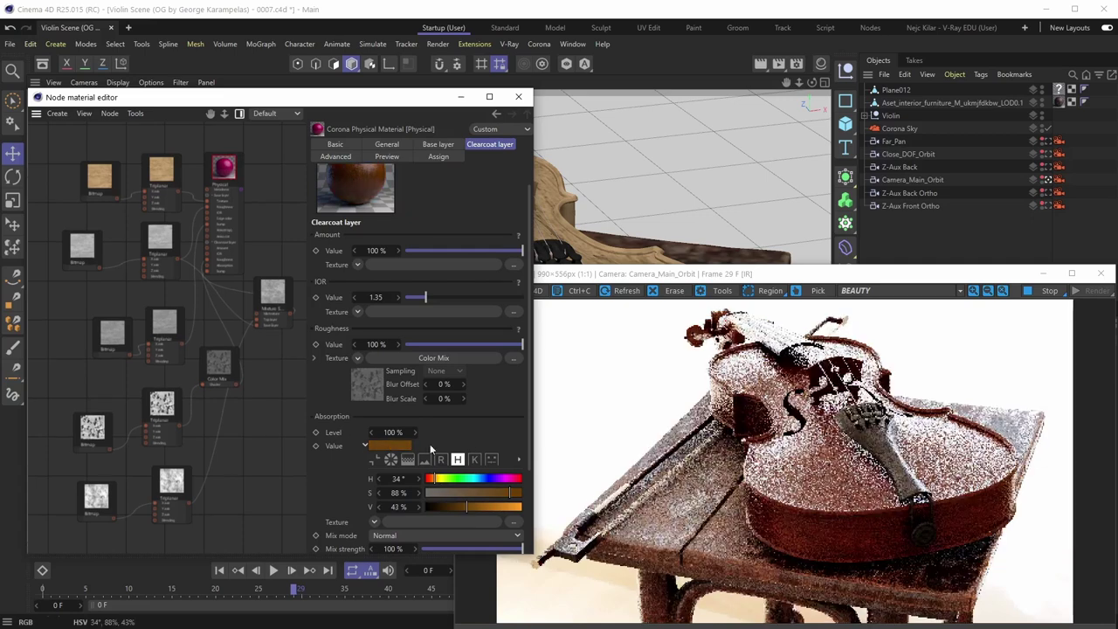
Try a crimson clearcoat absorption hue of 338° and return it to brown at 32°.
scroll(379, 461, down, 1)
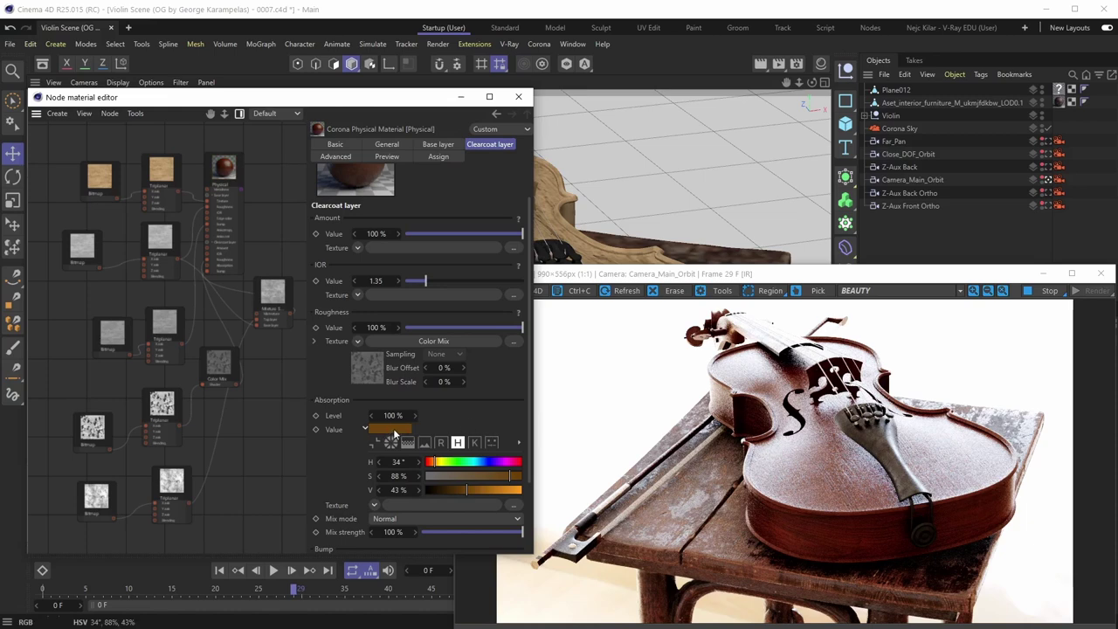
mouse_move(395, 430)
click(517, 461)
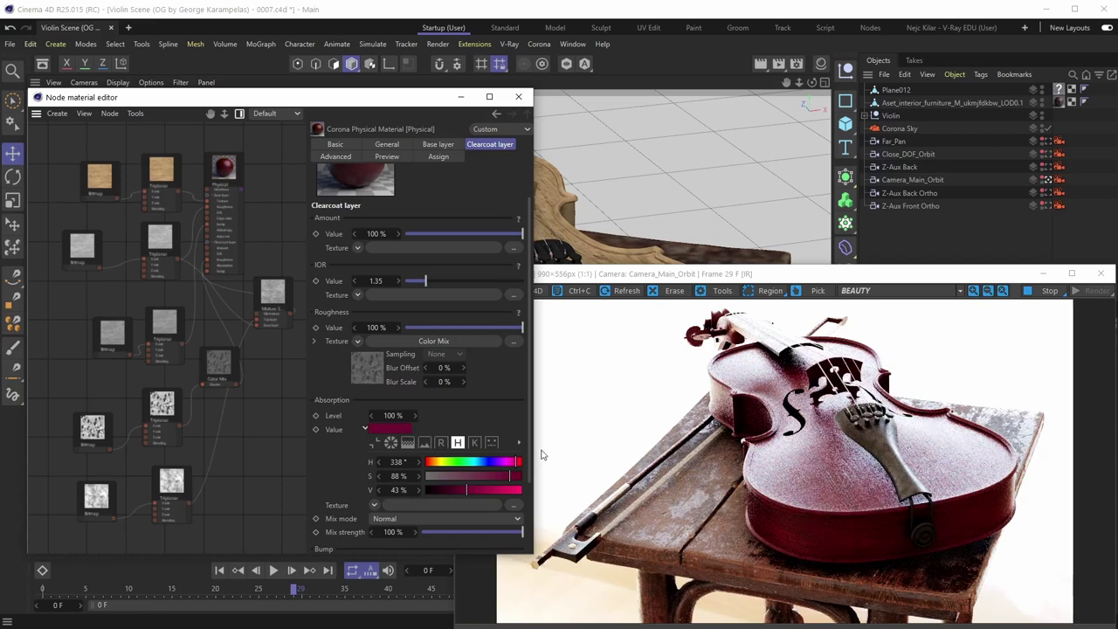
click(436, 463)
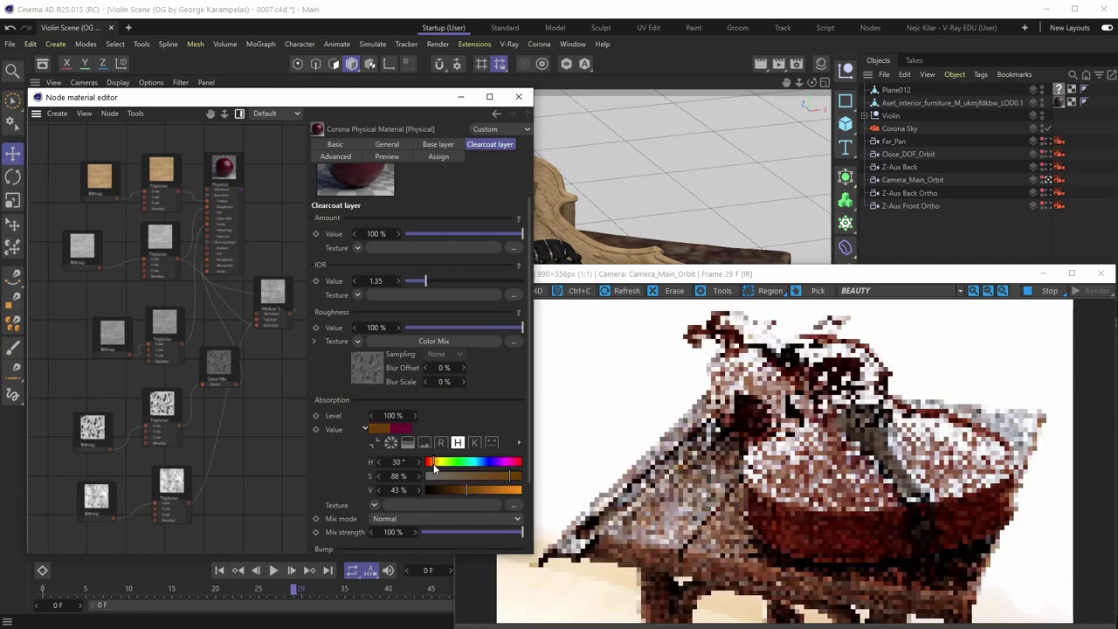
click(436, 462)
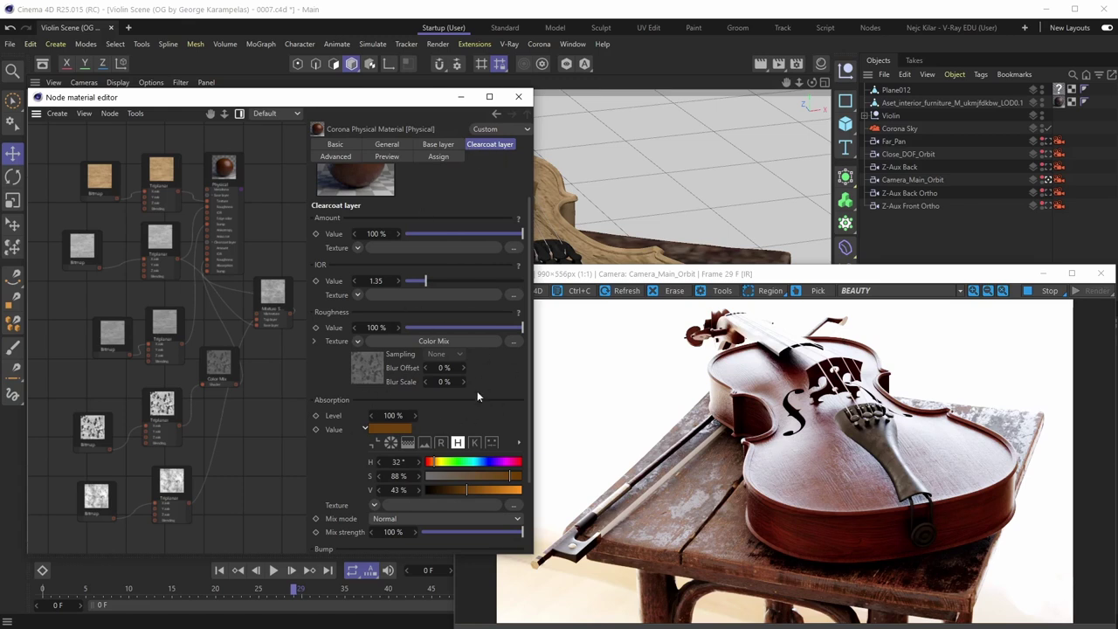
right_click(267, 162)
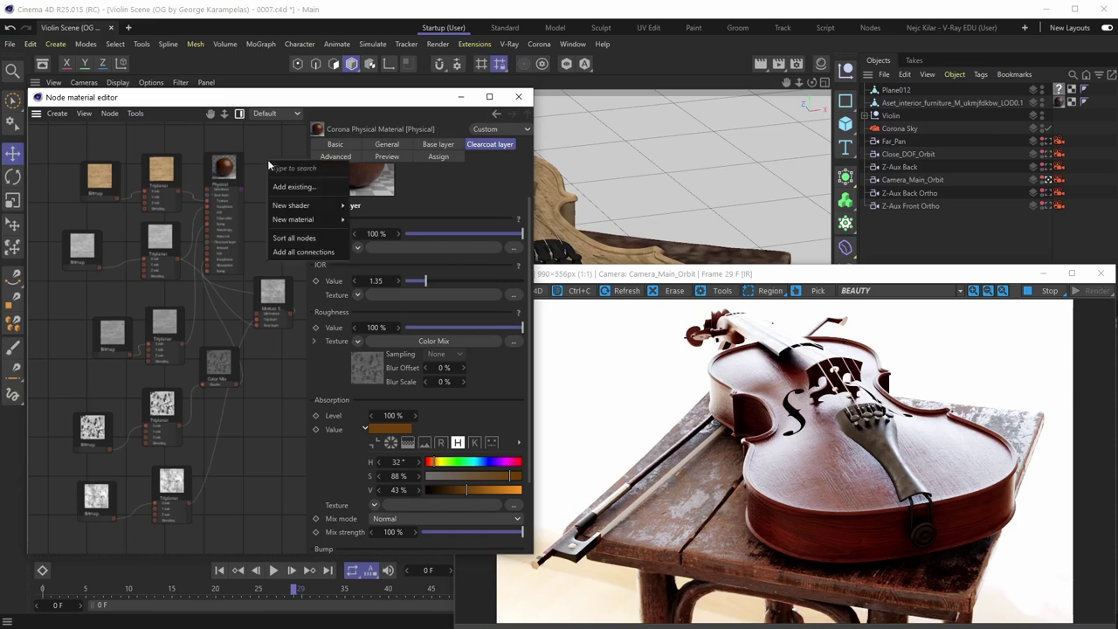
mouse_move(297, 220)
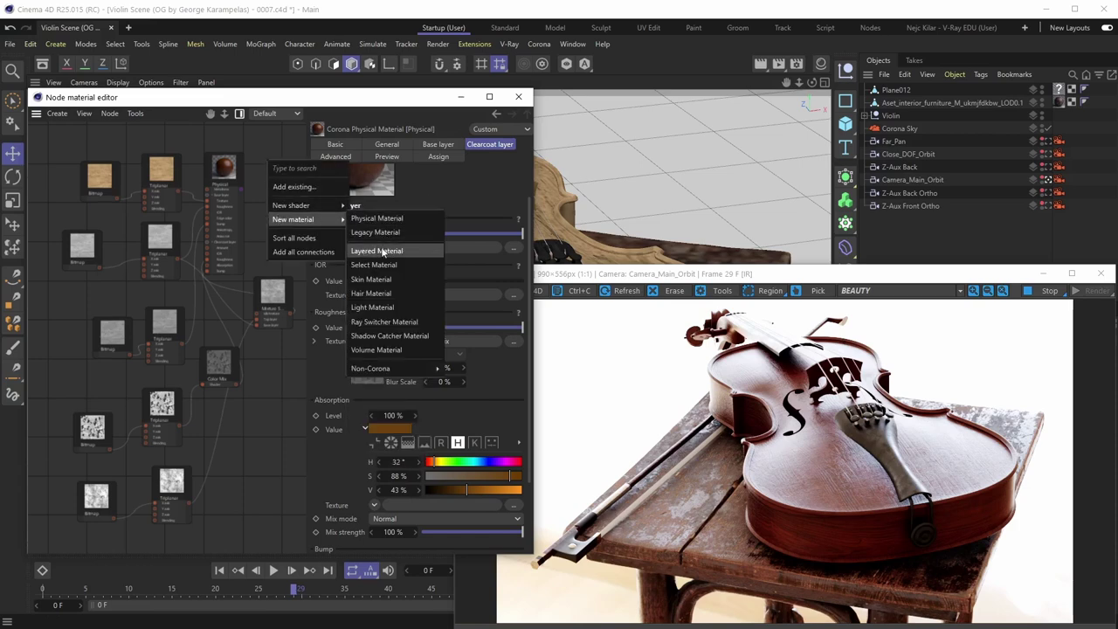
click(467, 189)
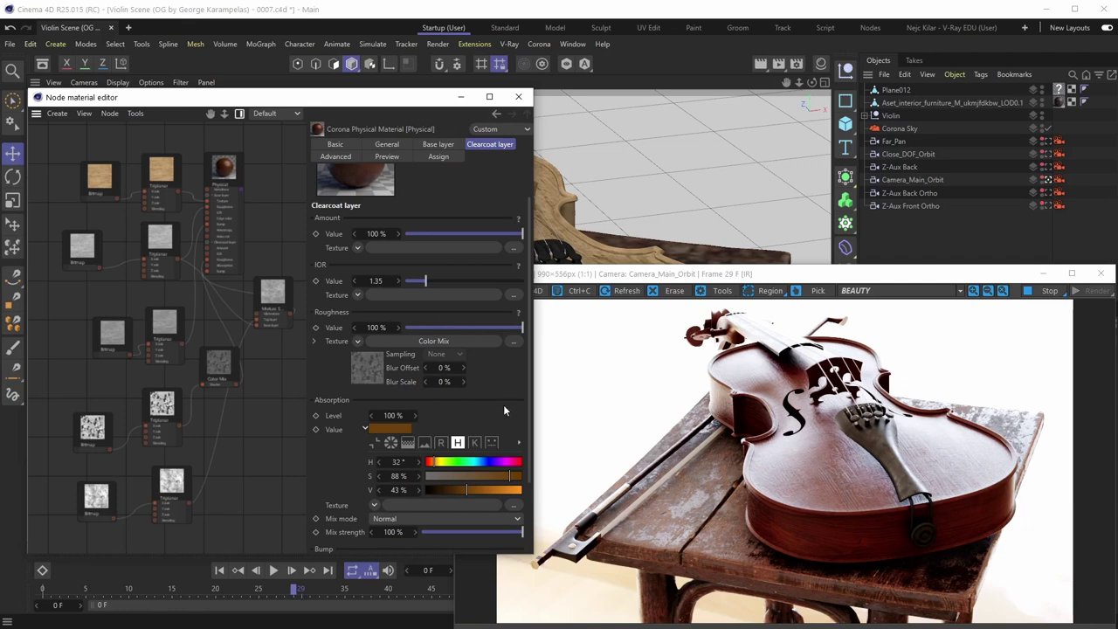
Set the clearcoat layer's bump value to 10%.
scroll(503, 404, down, 4)
click(376, 479)
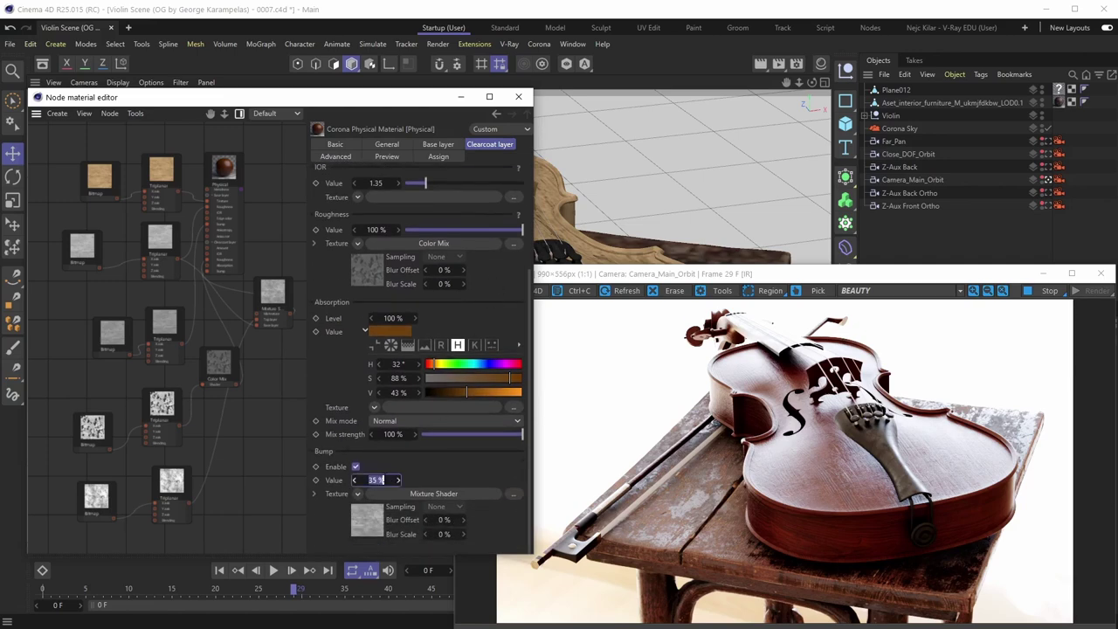
text(10)
key(Return)
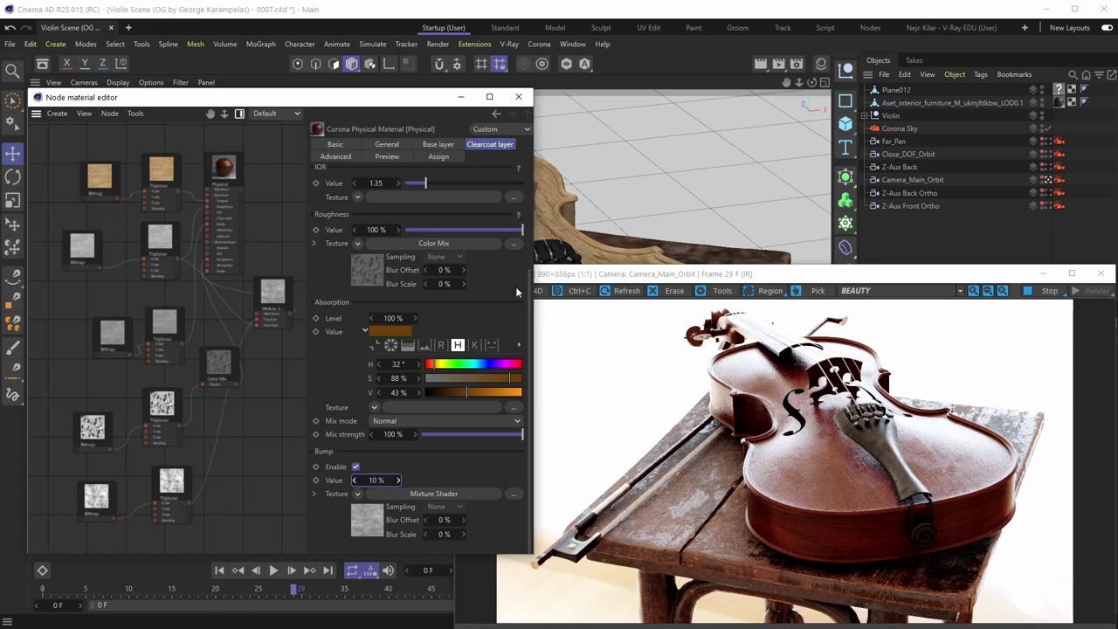
scroll(498, 332, up, 3)
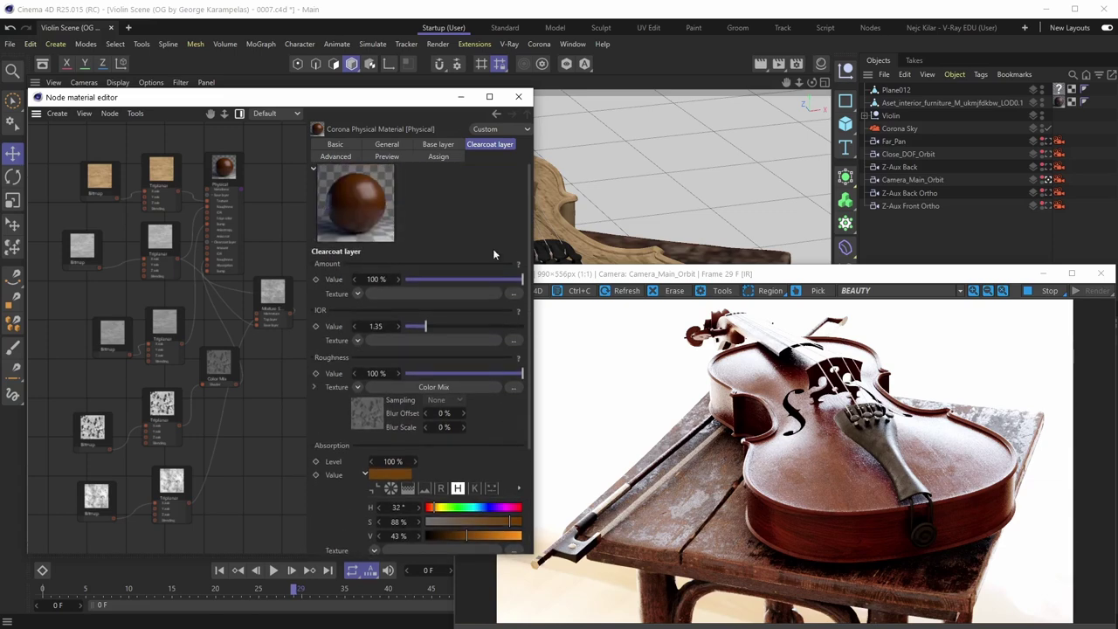
scroll(463, 367, down, 3)
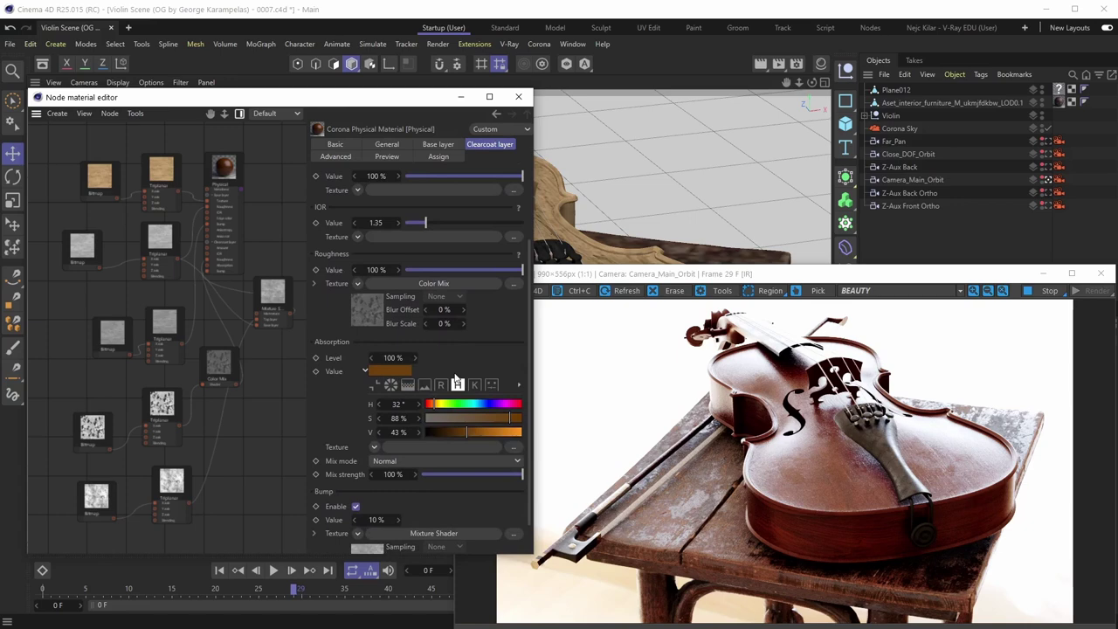
scroll(470, 368, down, 1)
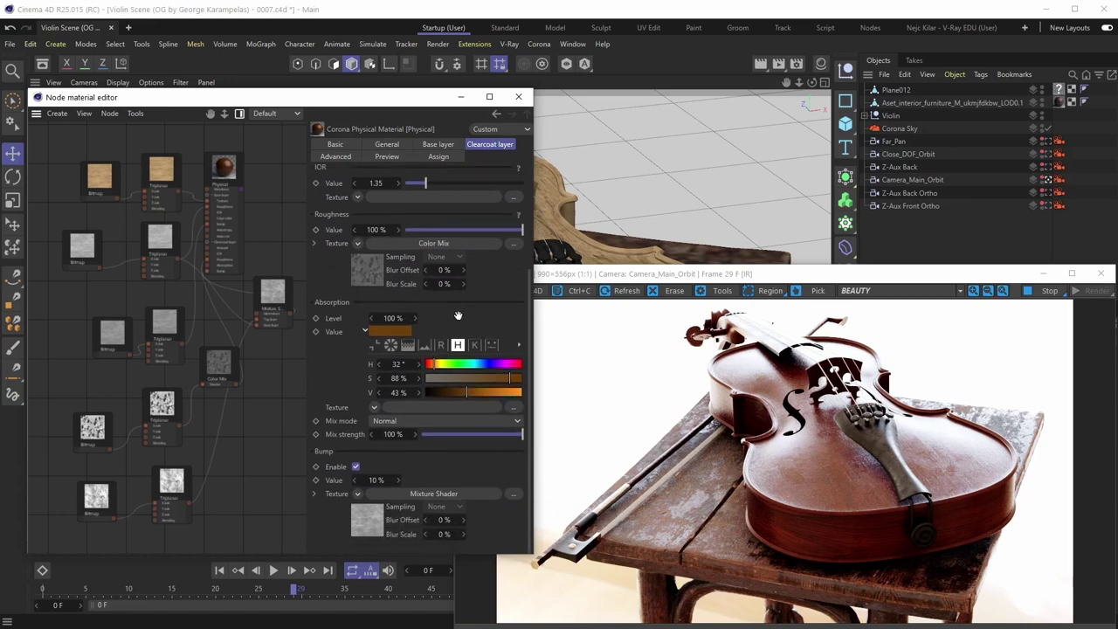